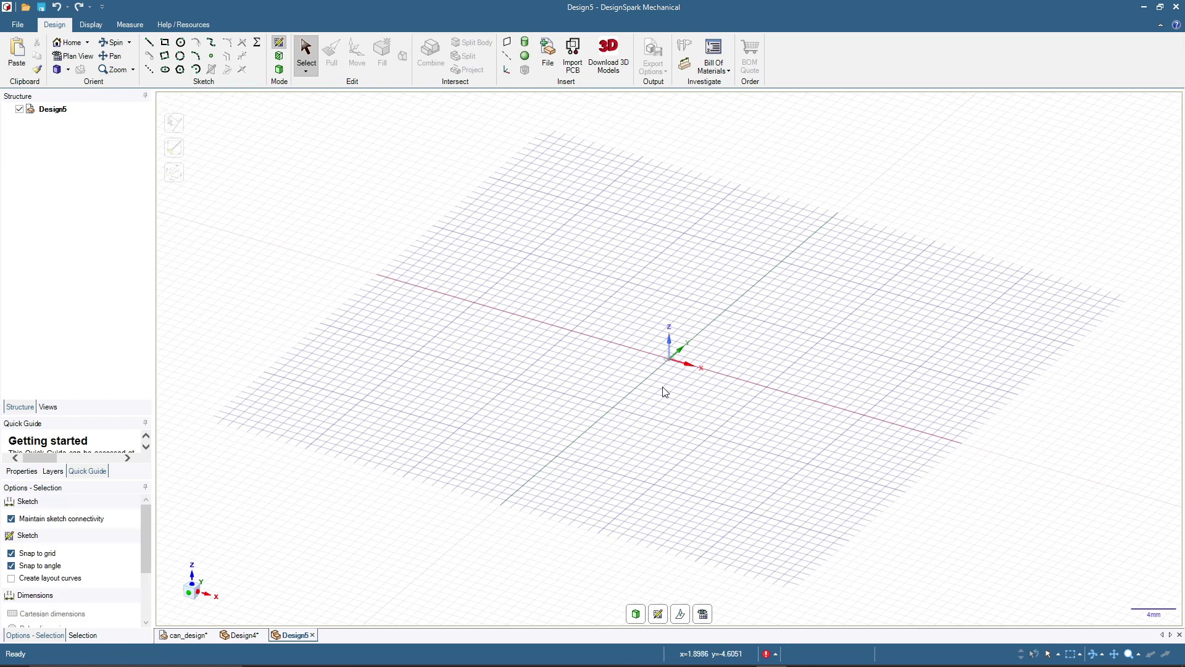
- Reset the empty Design5 to the Home isometric view and switch to 3D Mode
key("h")
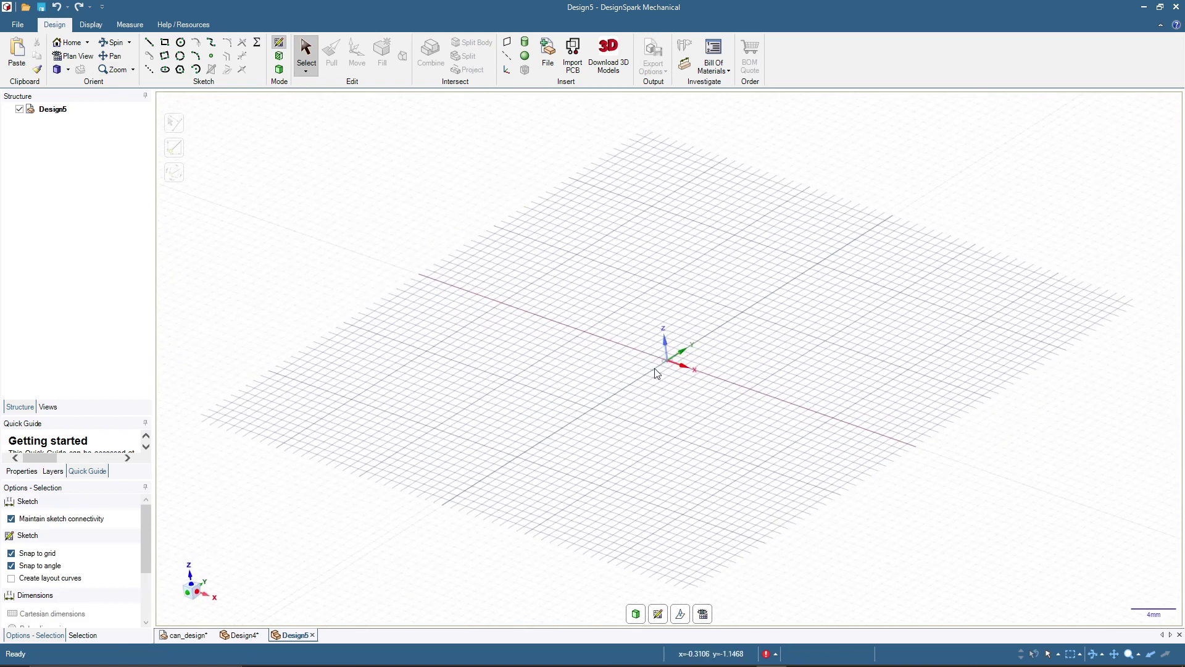
left_click(280, 70)
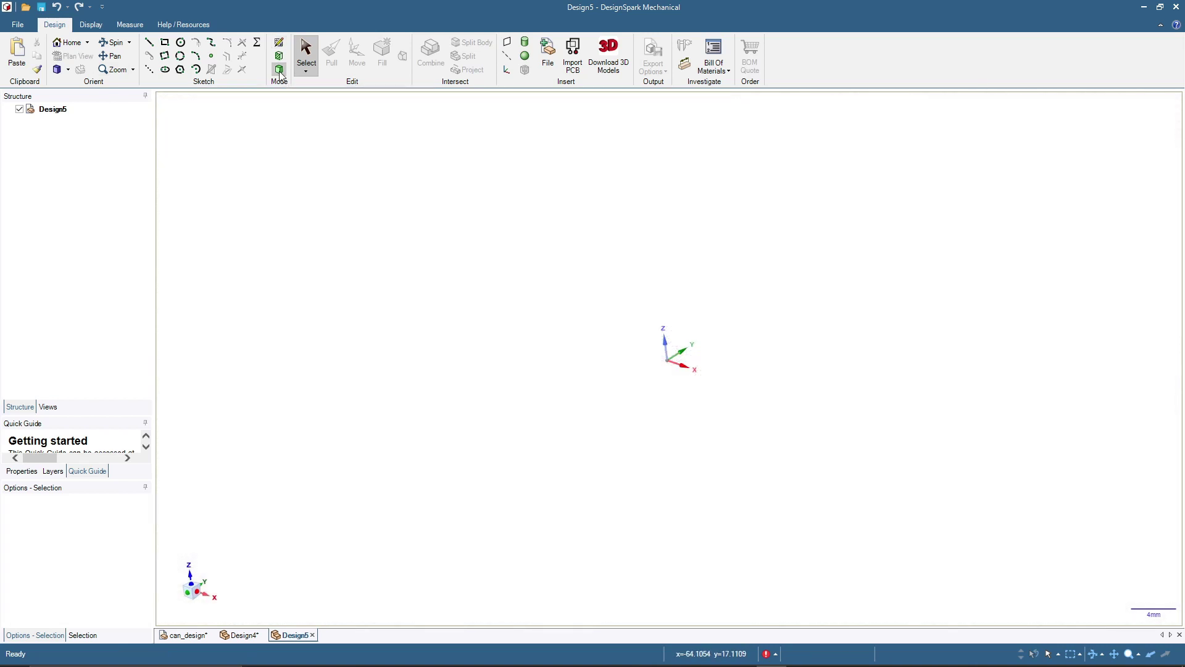
- View the front plane head-on, start a sketch on it and pick the Rectangle tool
left_click(187, 594)
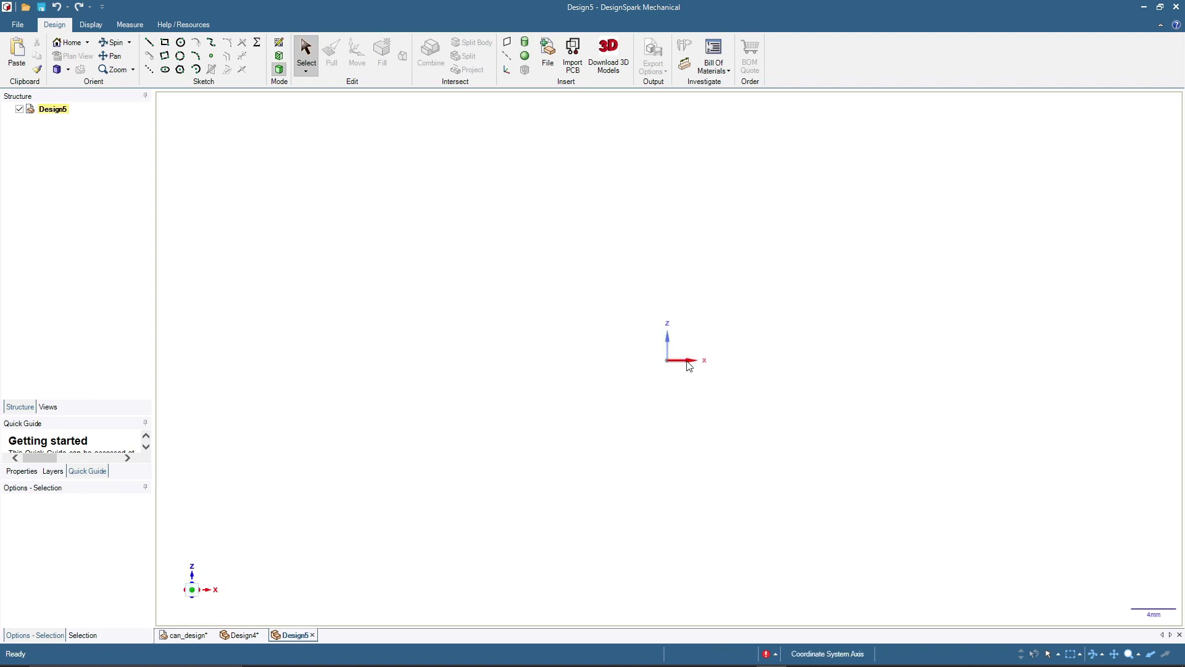
left_click(281, 44)
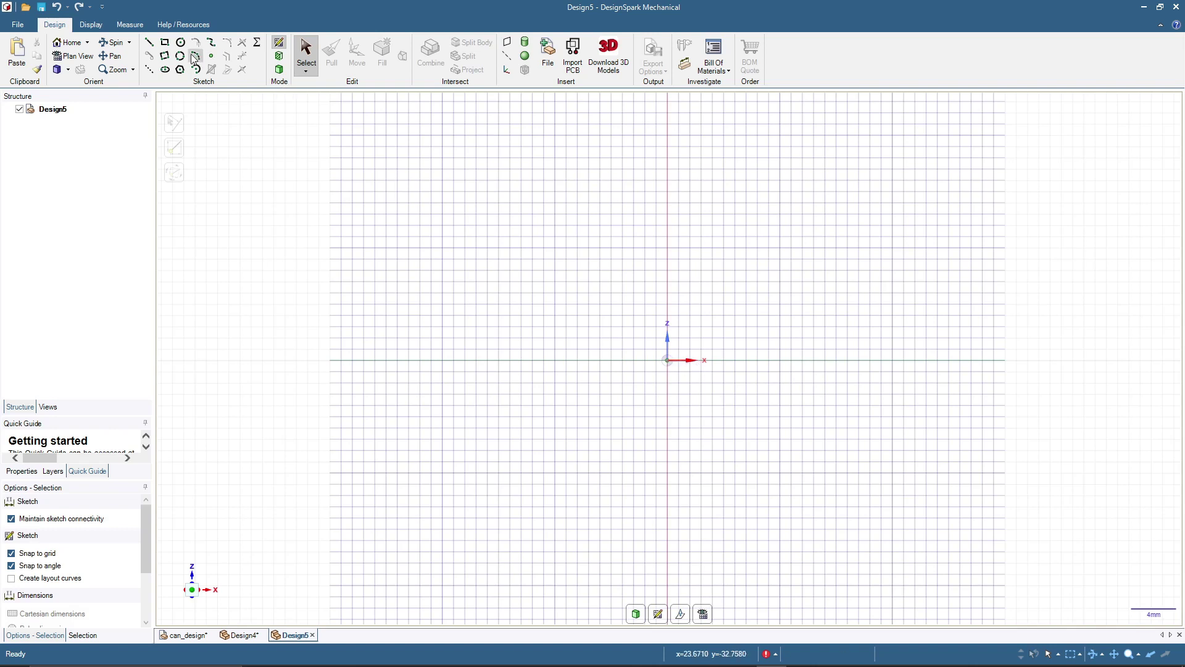
left_click(166, 43)
- Draw a 50 mm × 50 mm square on the front-plane sketch
left_click(454, 124)
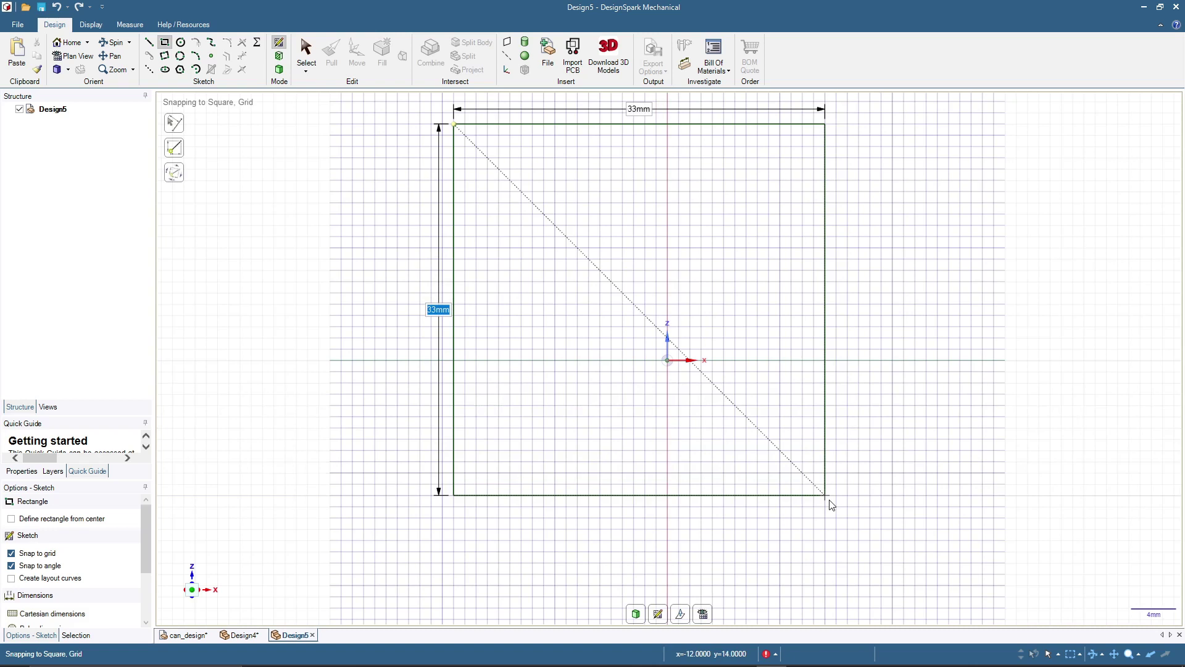
type("50")
key("Tab")
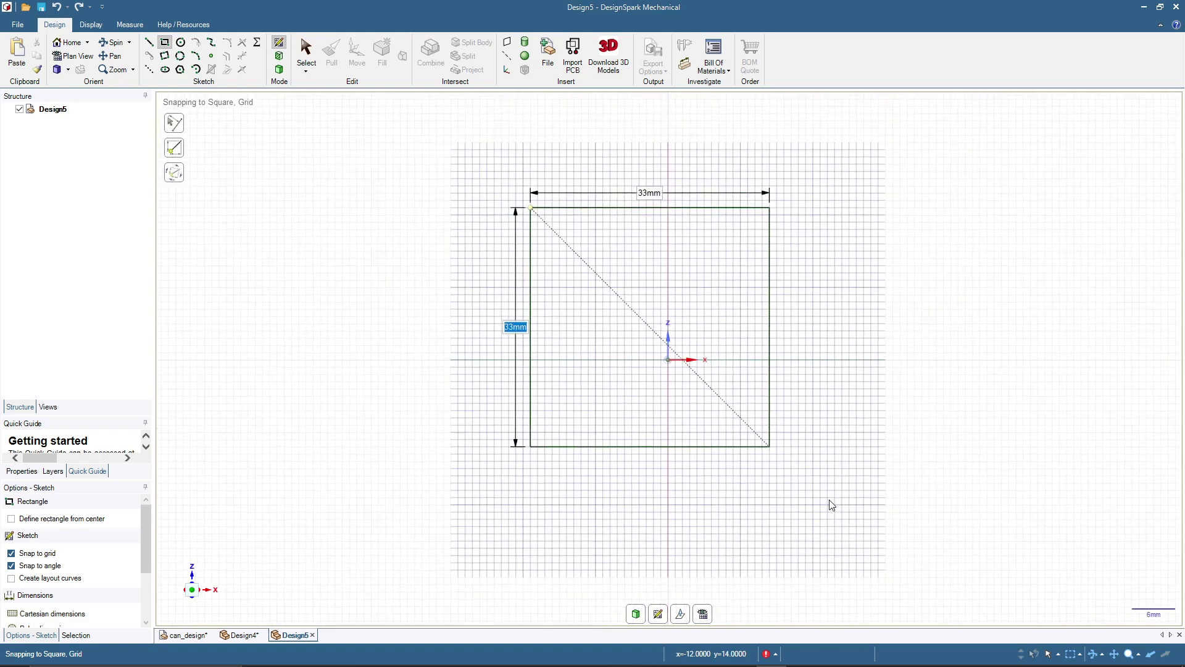
type("50")
key("Return")
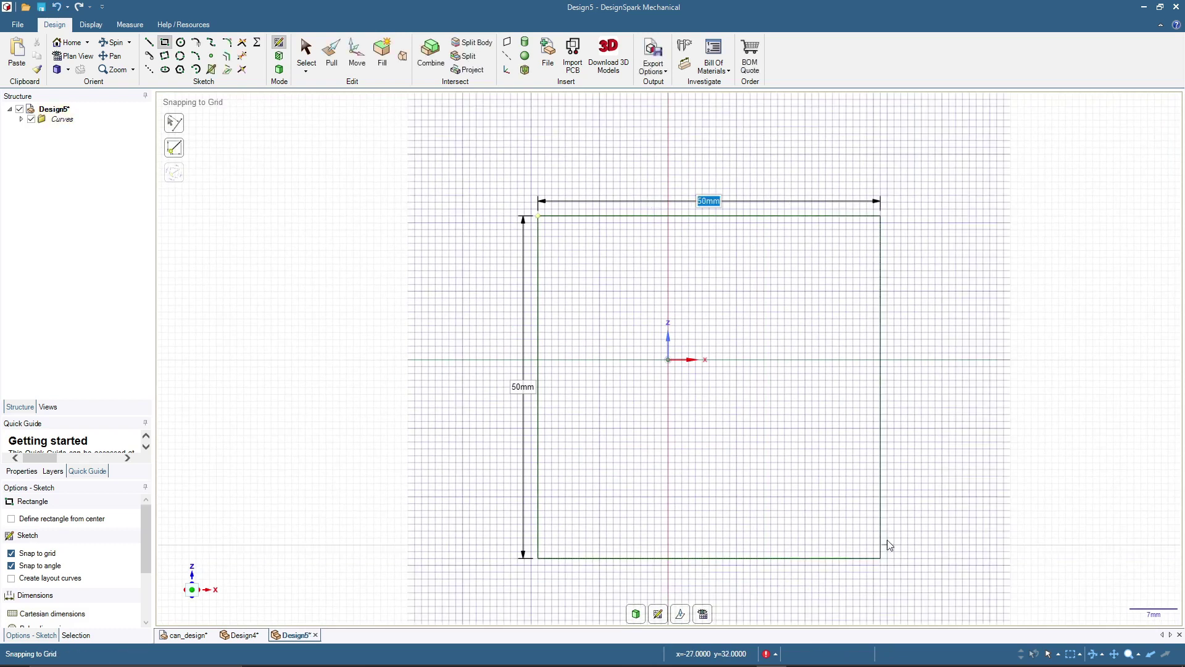
left_click(228, 57)
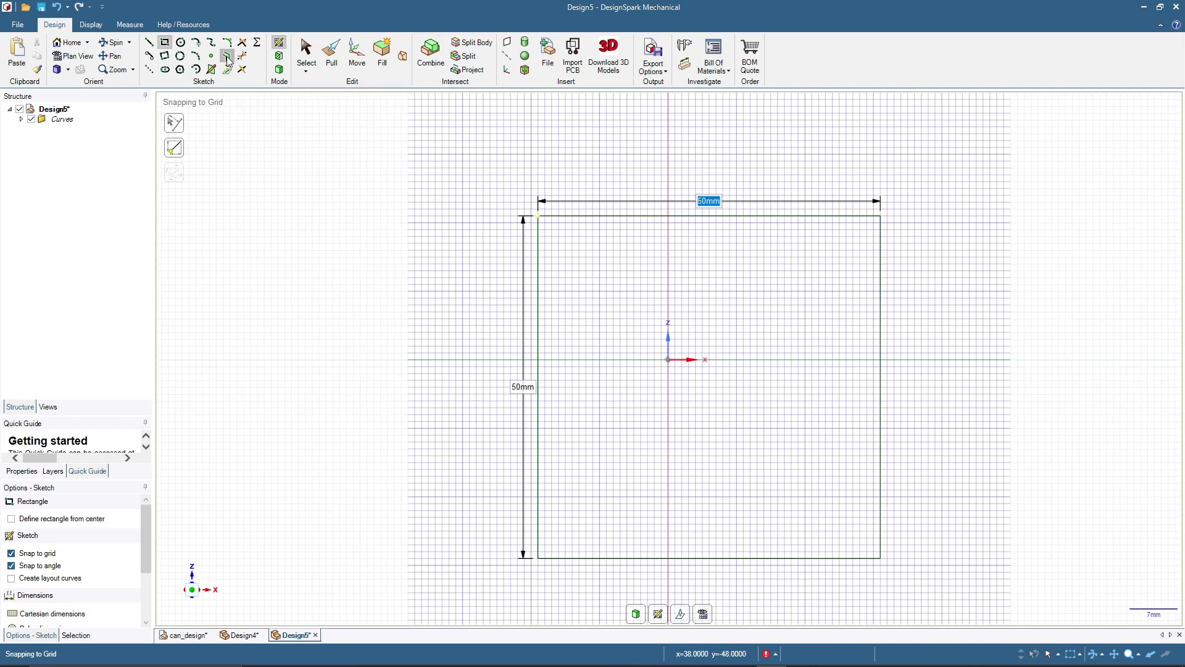
- Offset the 50 mm square's outline outward into a slightly larger surrounding square
left_click(568, 218)
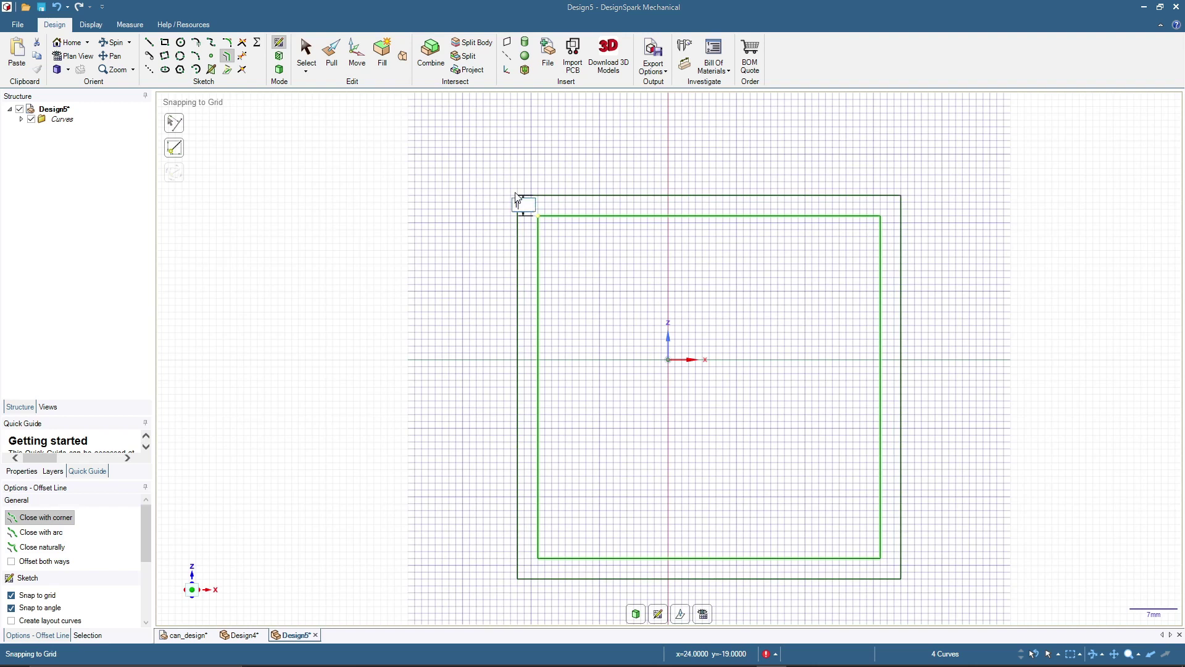
left_click(529, 204)
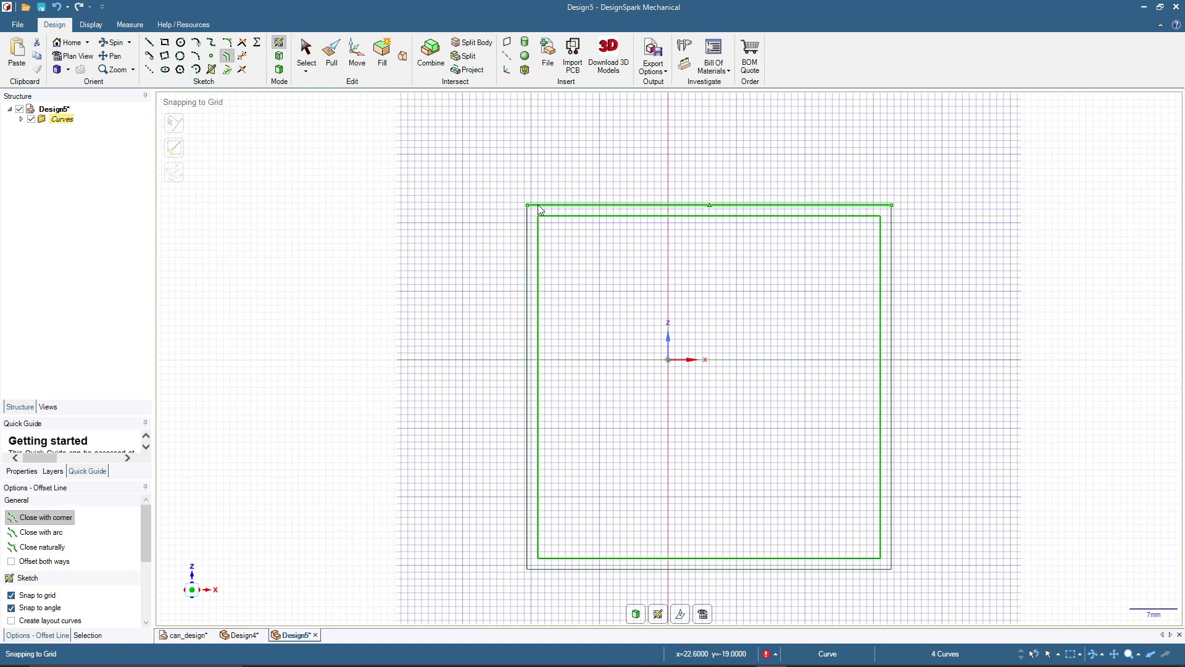
key("Escape")
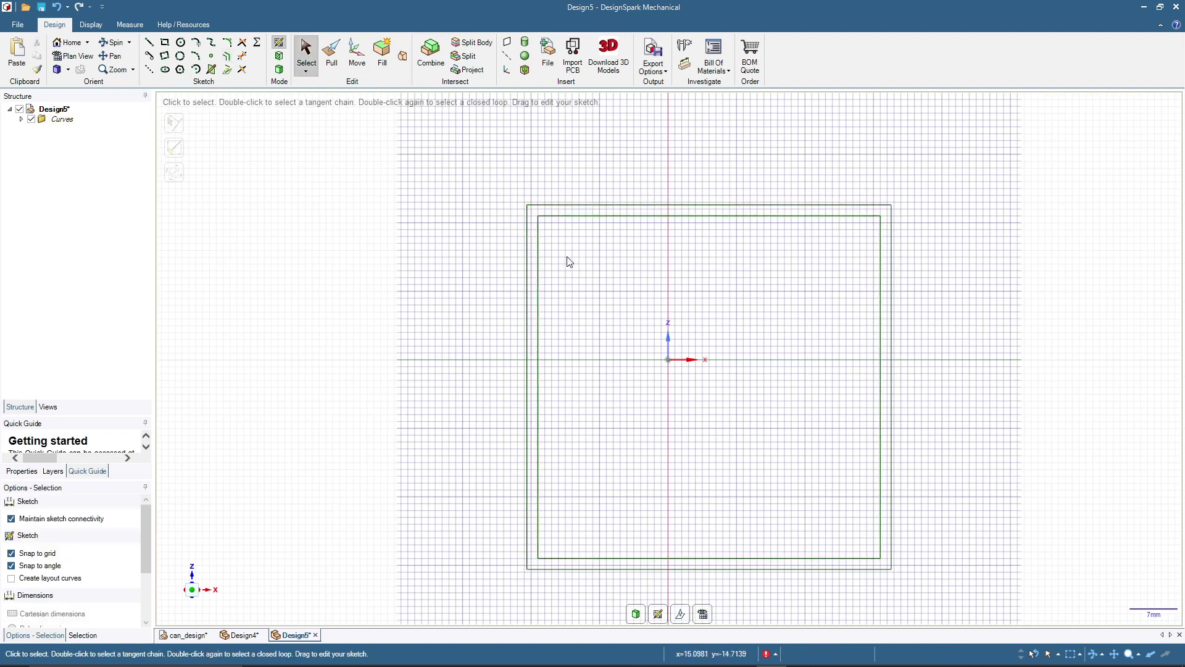
left_click(528, 247)
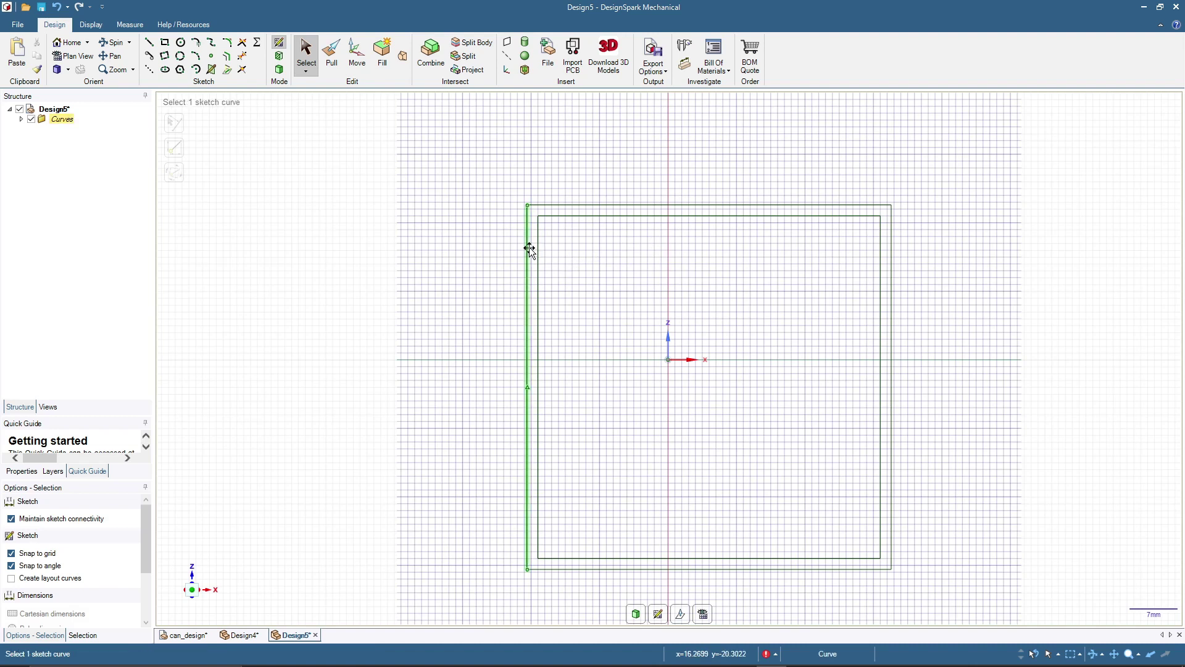
key("Escape")
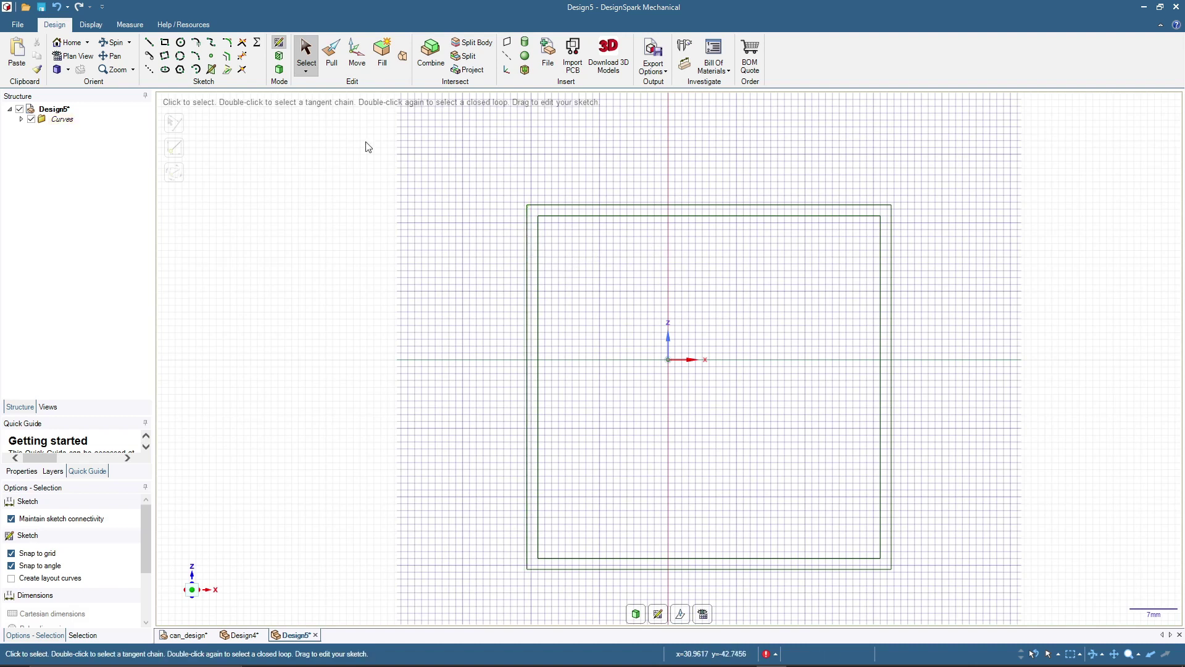
- Draw a 10 mm tall band across the outline's 53.2 mm top, plus a thin strip beneath it
left_click(165, 43)
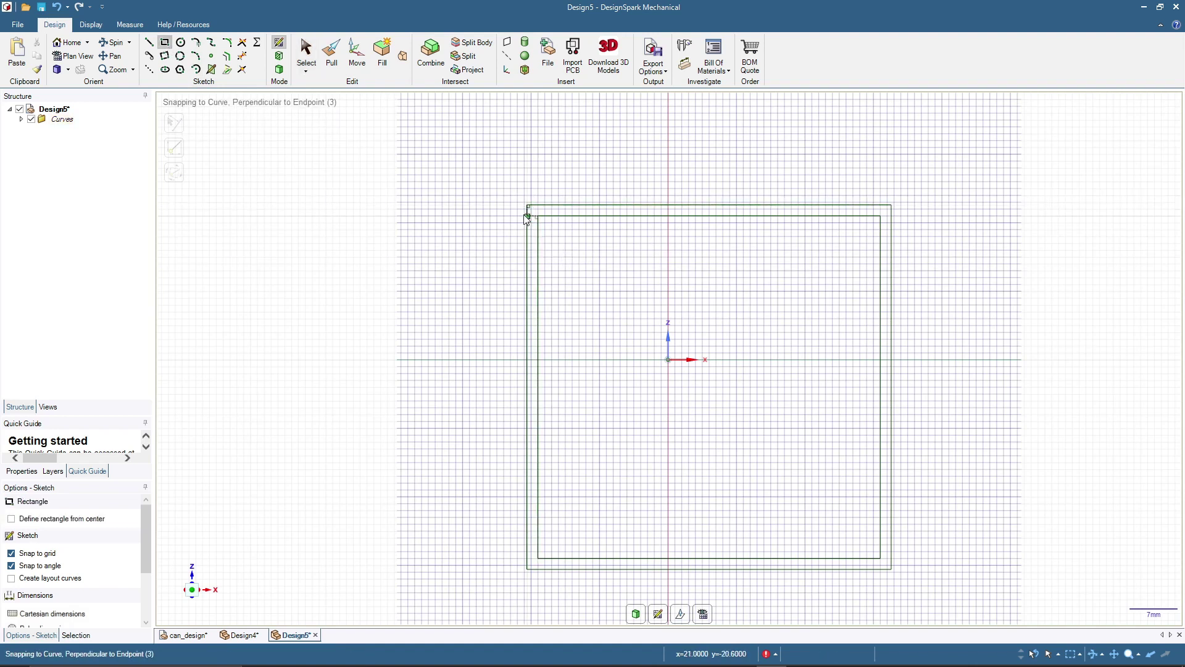
left_click(528, 216)
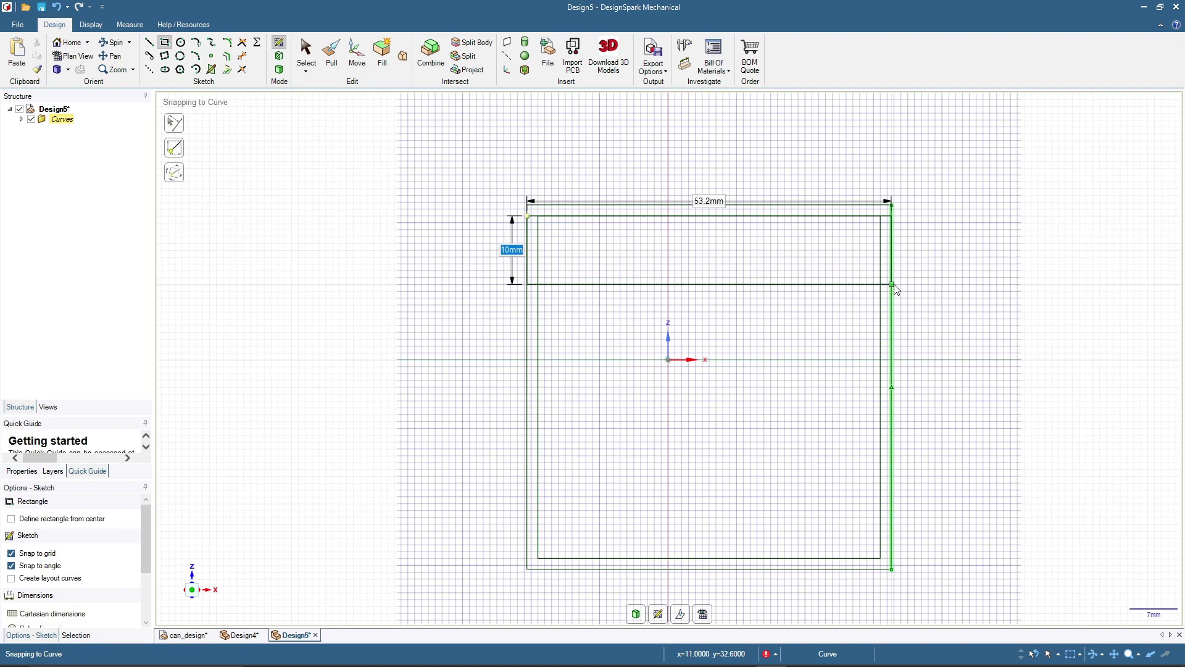
key("Tab")
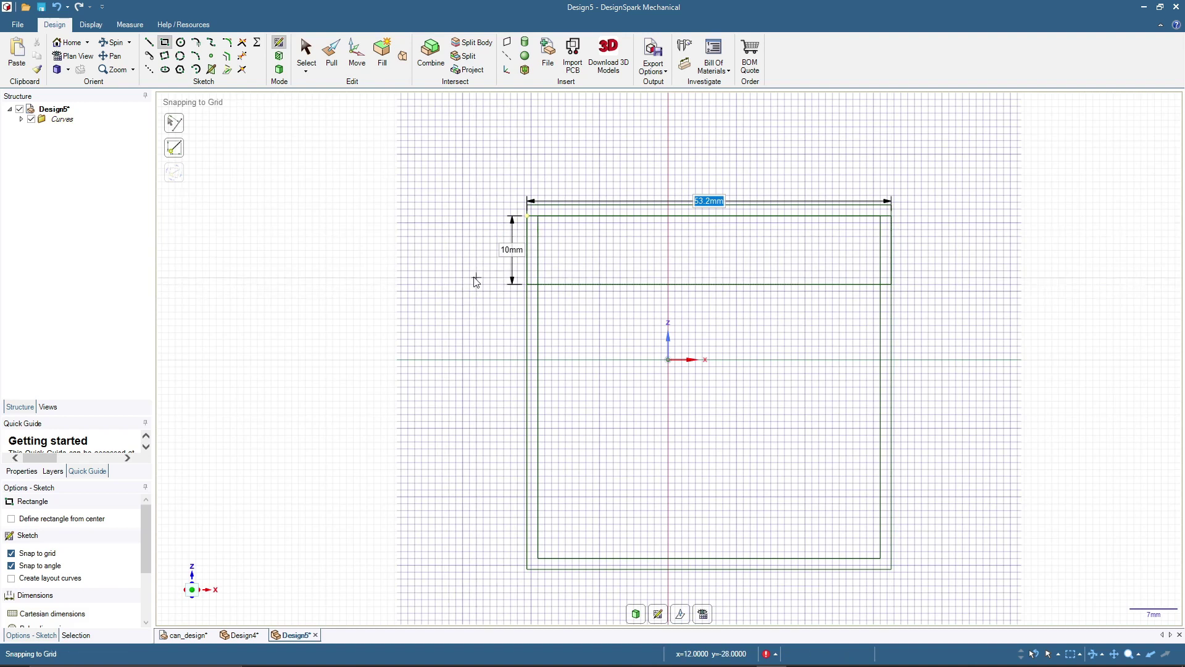
scroll(799, 373, "up", 2)
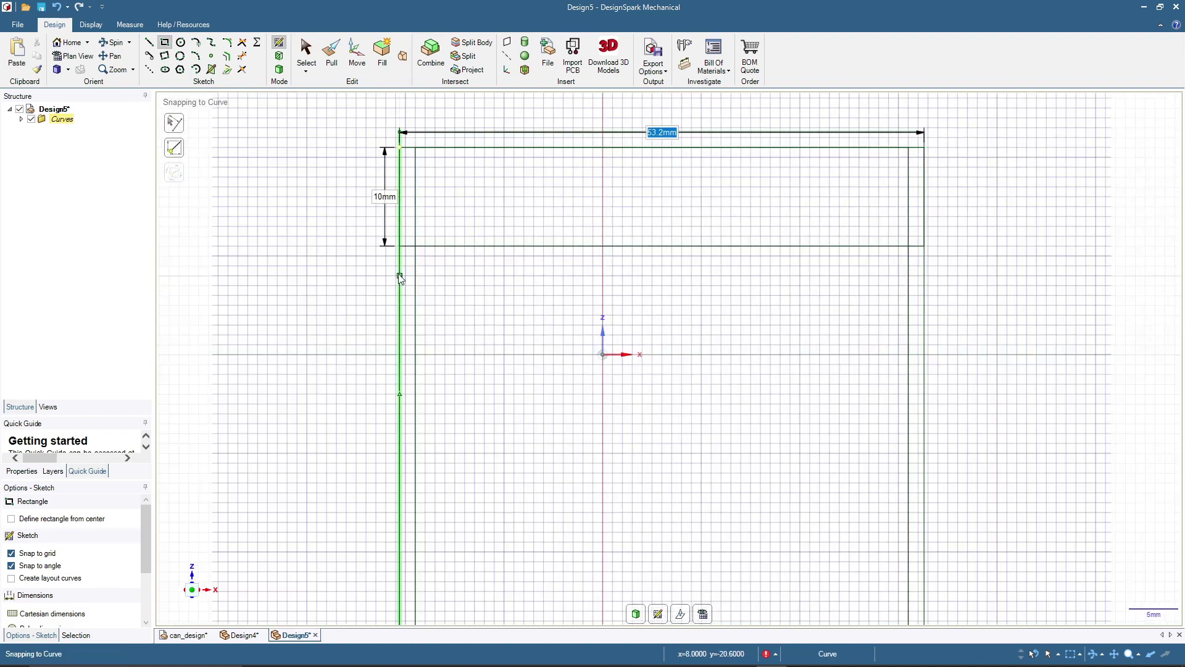
left_click(399, 246)
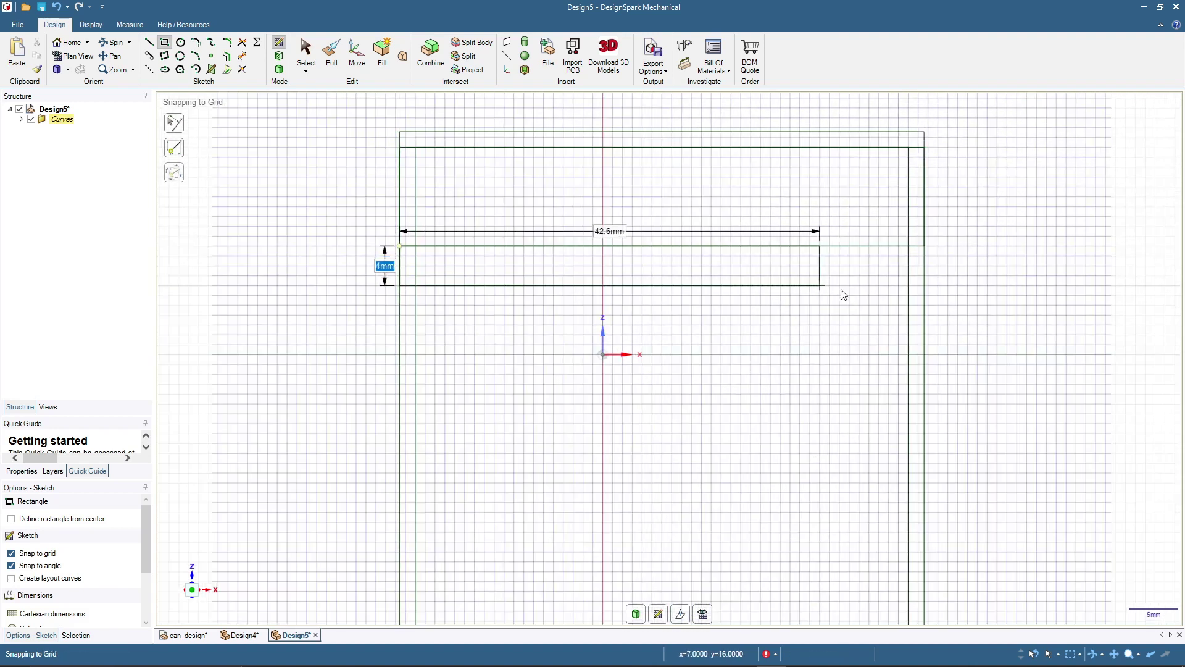
left_click(924, 246)
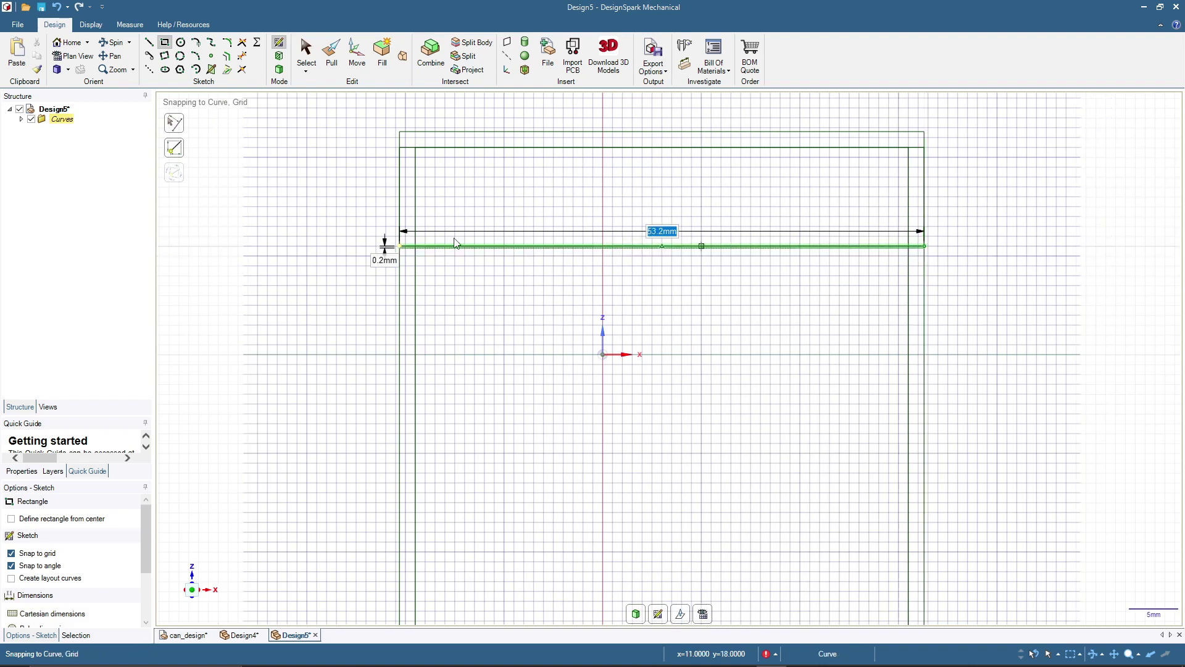
left_click(306, 53)
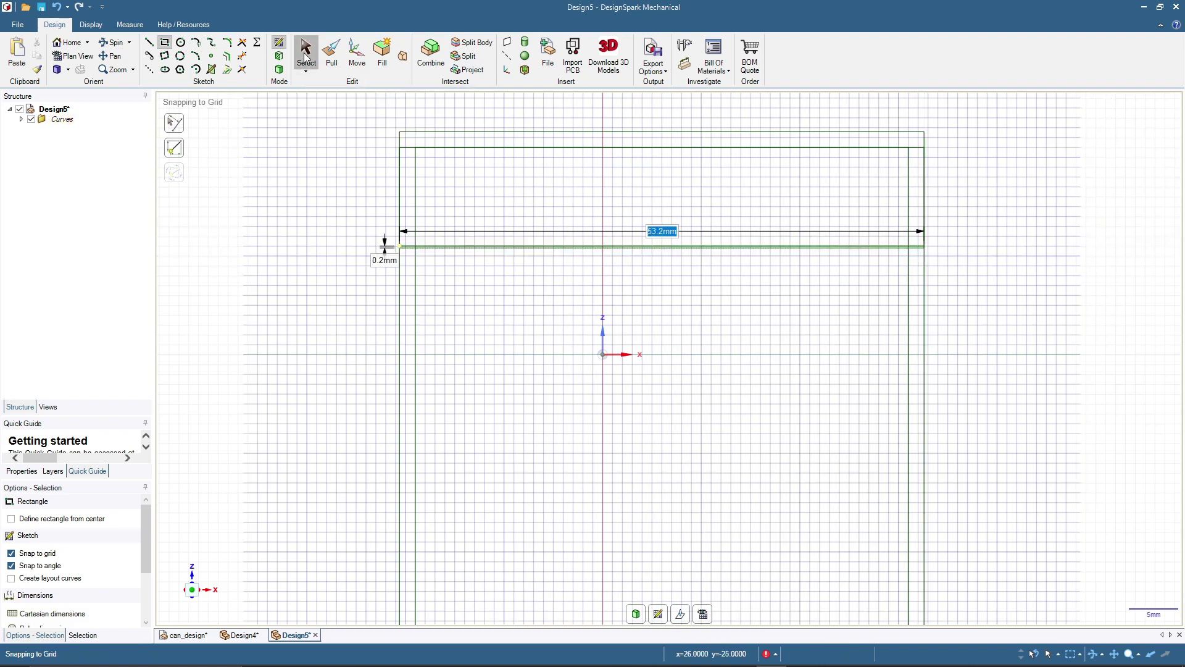
mouse_move(321, 250)
middle_mouse_down()
mouse_move(352, 188)
mouse_move(320, 258)
mouse_move(275, 249)
mouse_move(311, 259)
middle_mouse_up()
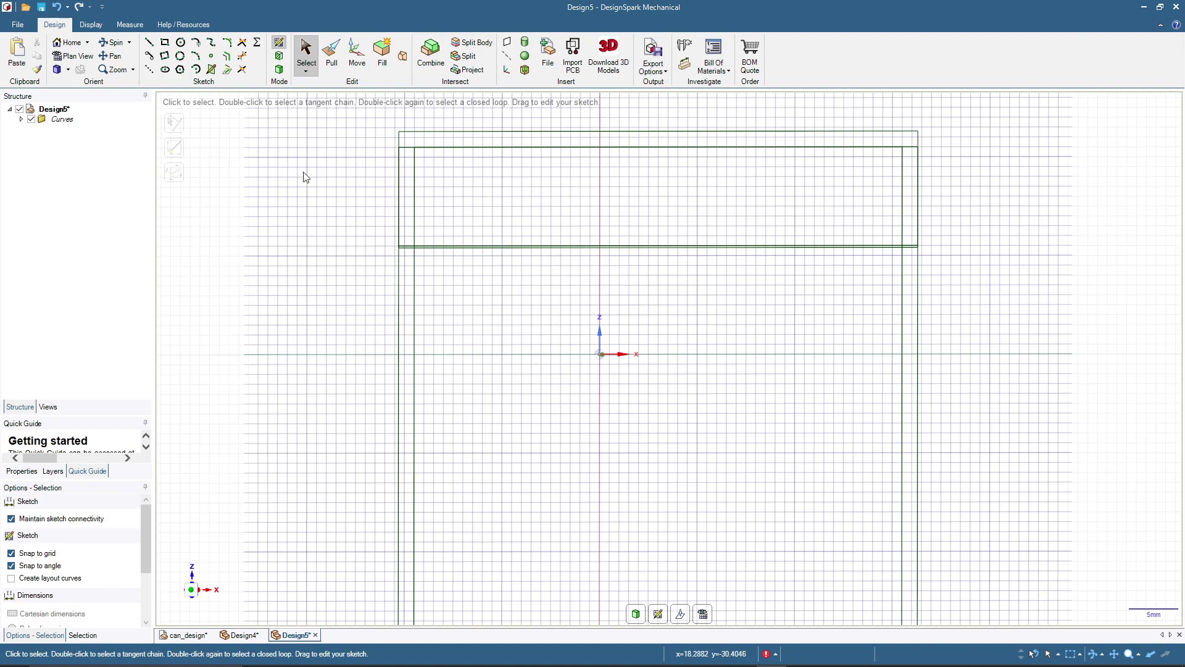
- Draw a 10 mm tall, 1.6 mm wide strip at the top band's inner left corner
left_click(166, 44)
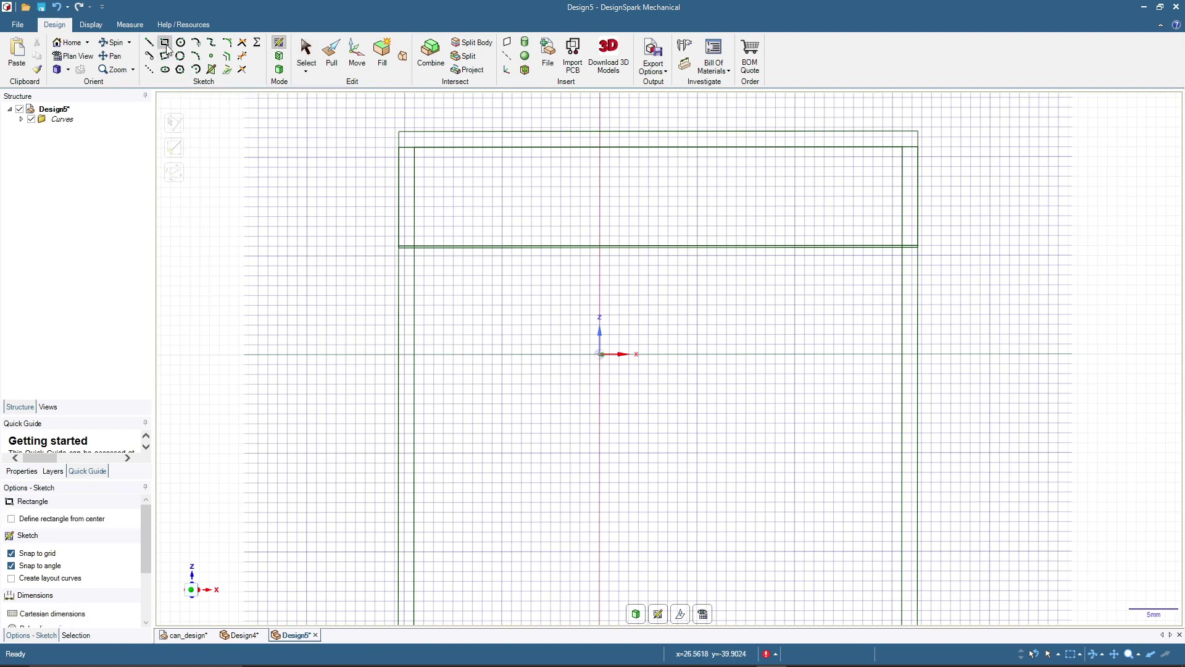
left_click(413, 148)
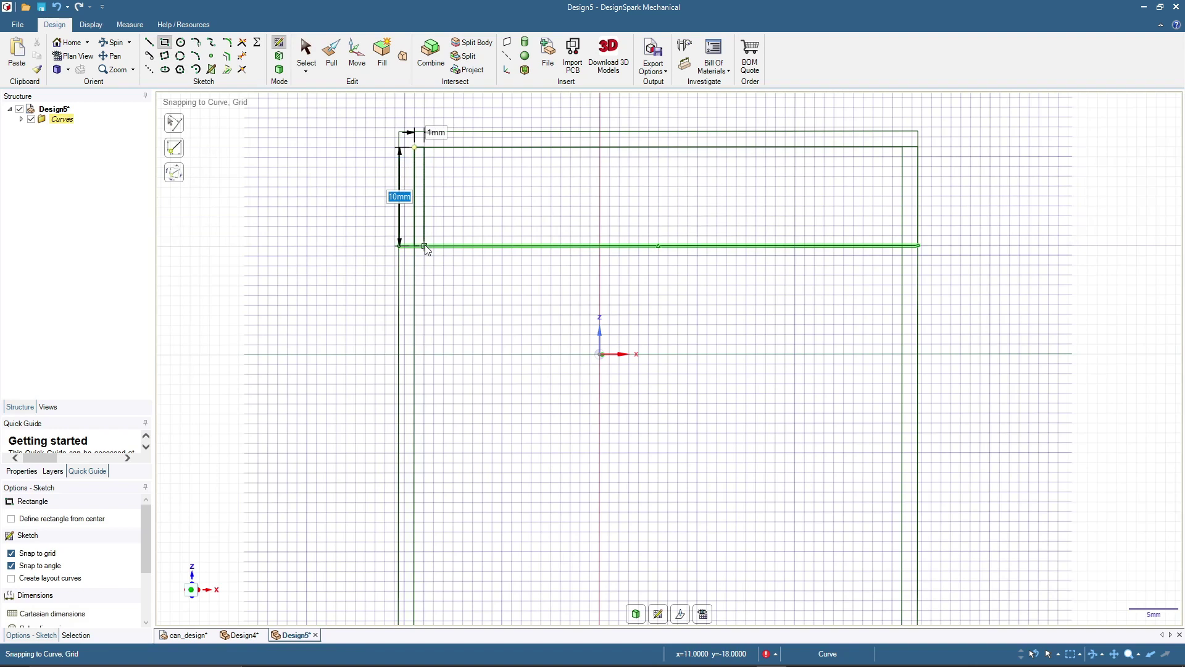
key("Tab")
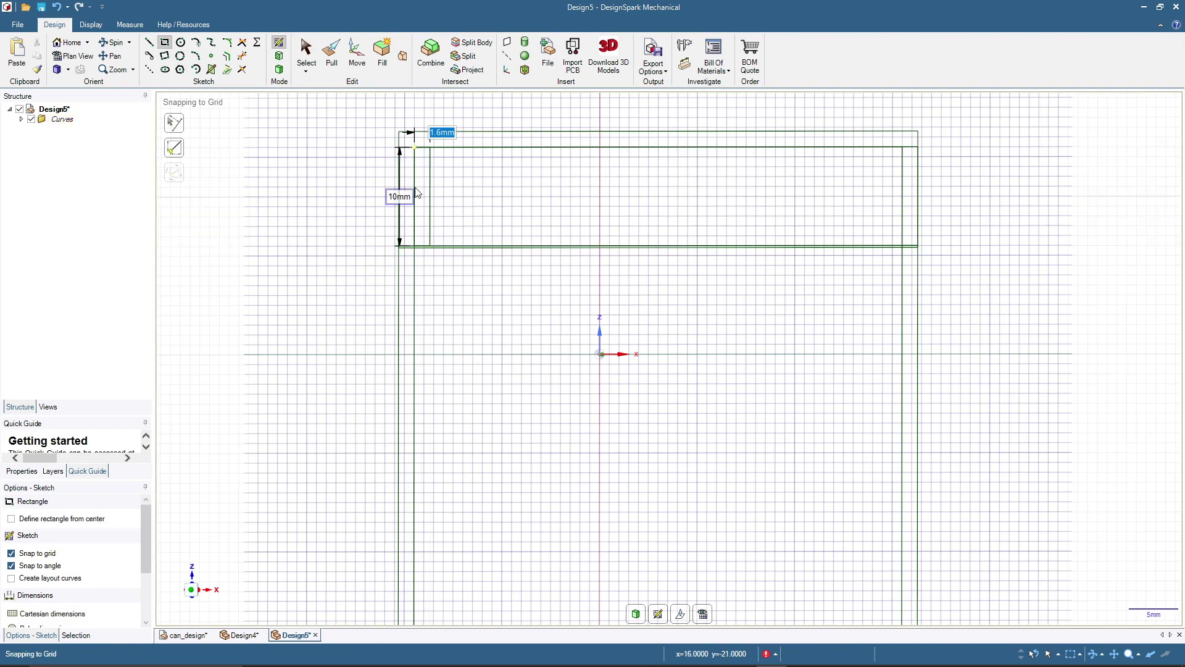
left_click(431, 148)
left_click(431, 148)
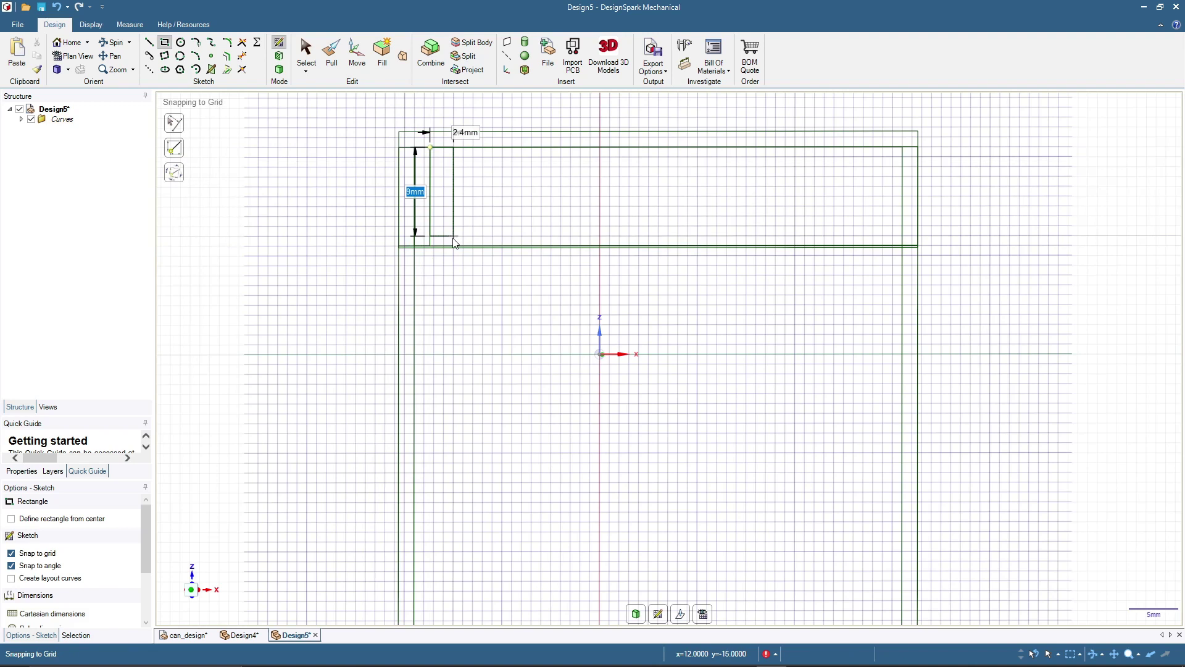
key("Tab")
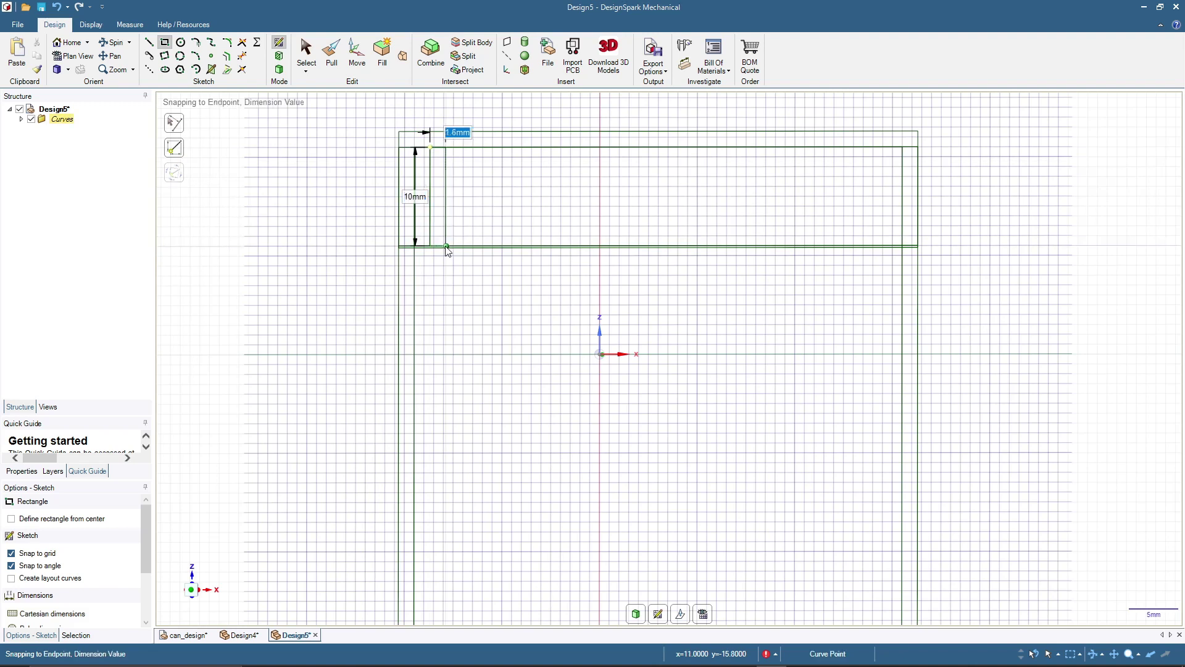
left_click(311, 55)
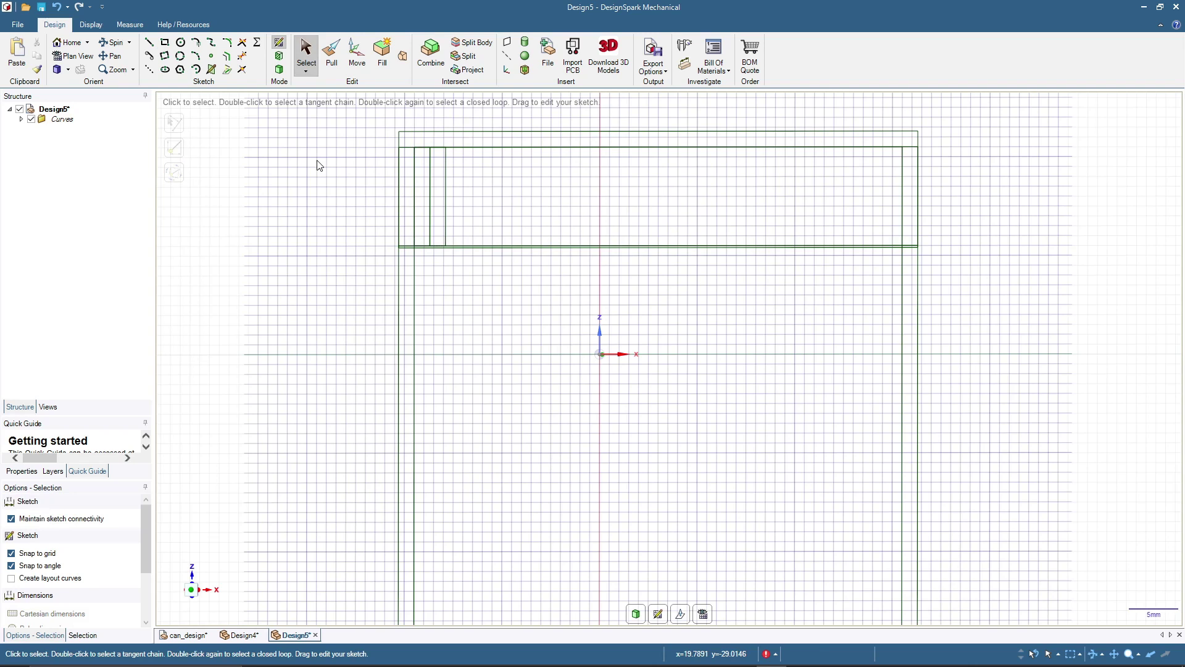
- Draw a 0.2 mm × 1.6 mm rectangle at the top of the thread strip
scroll(415, 331, "up", 3)
scroll(414, 337, "down", 1)
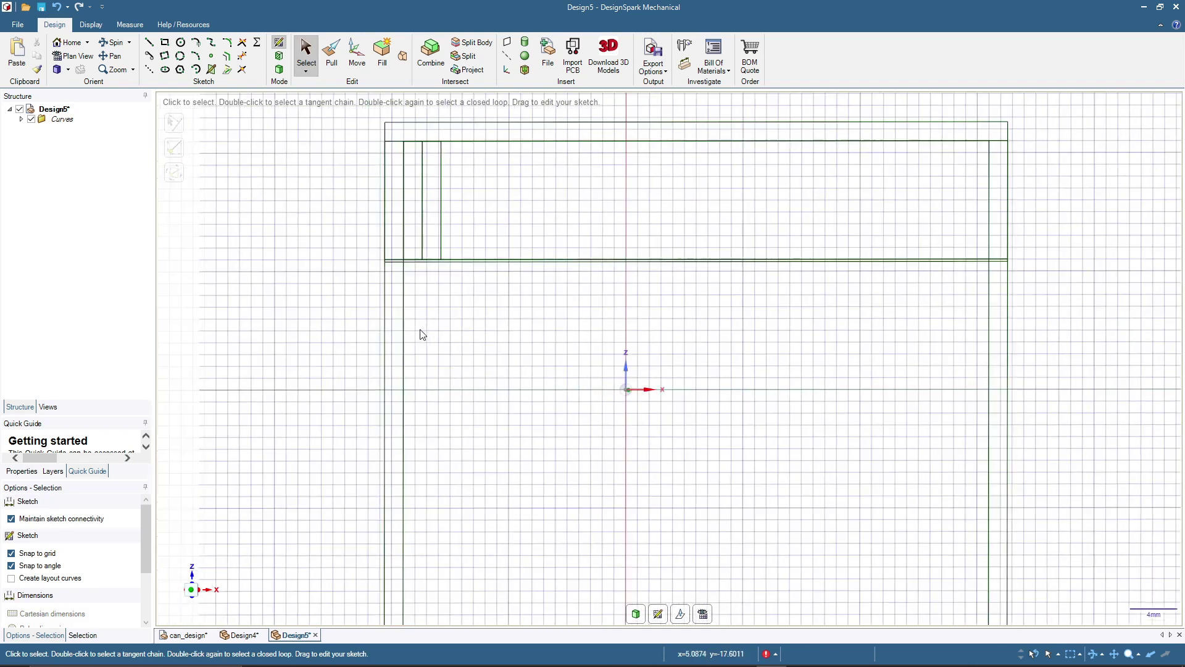
scroll(439, 198, "up", 1)
scroll(457, 157, "down", 1)
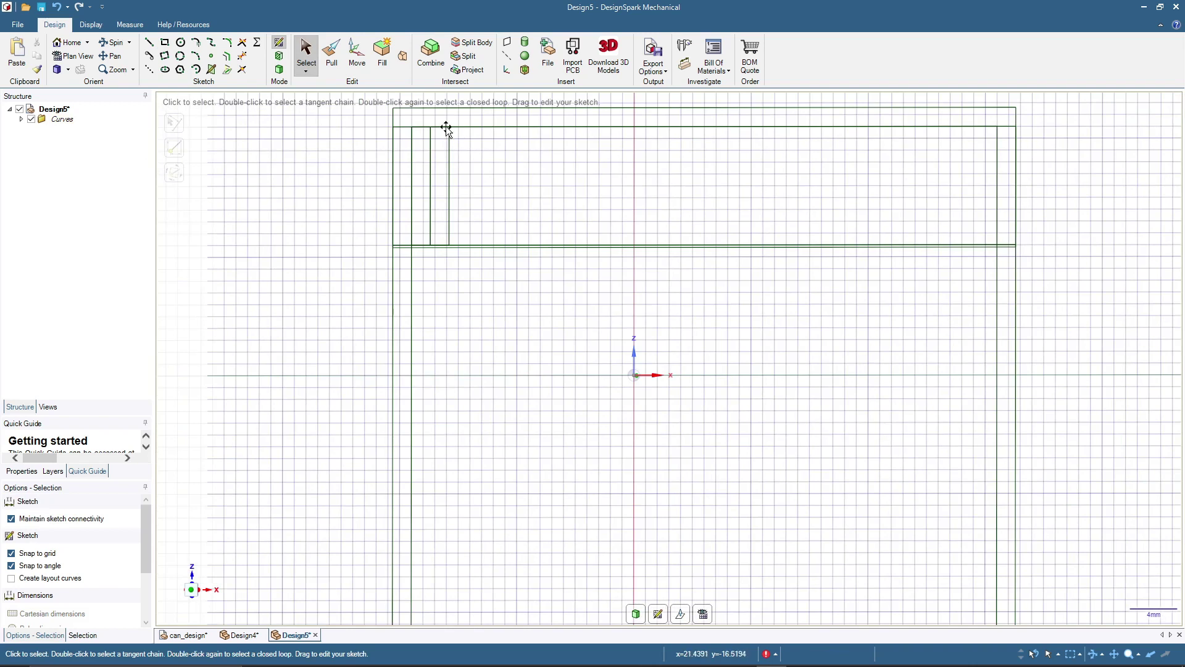
scroll(445, 126, "up", 2)
left_click(418, 159)
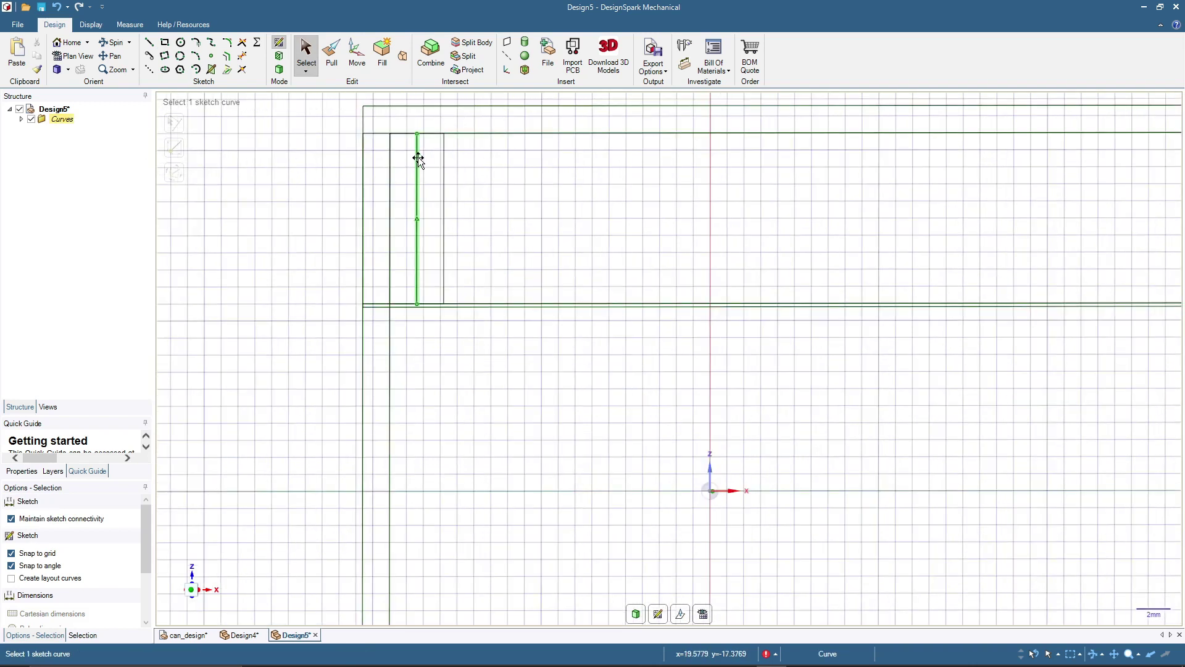
key("Escape")
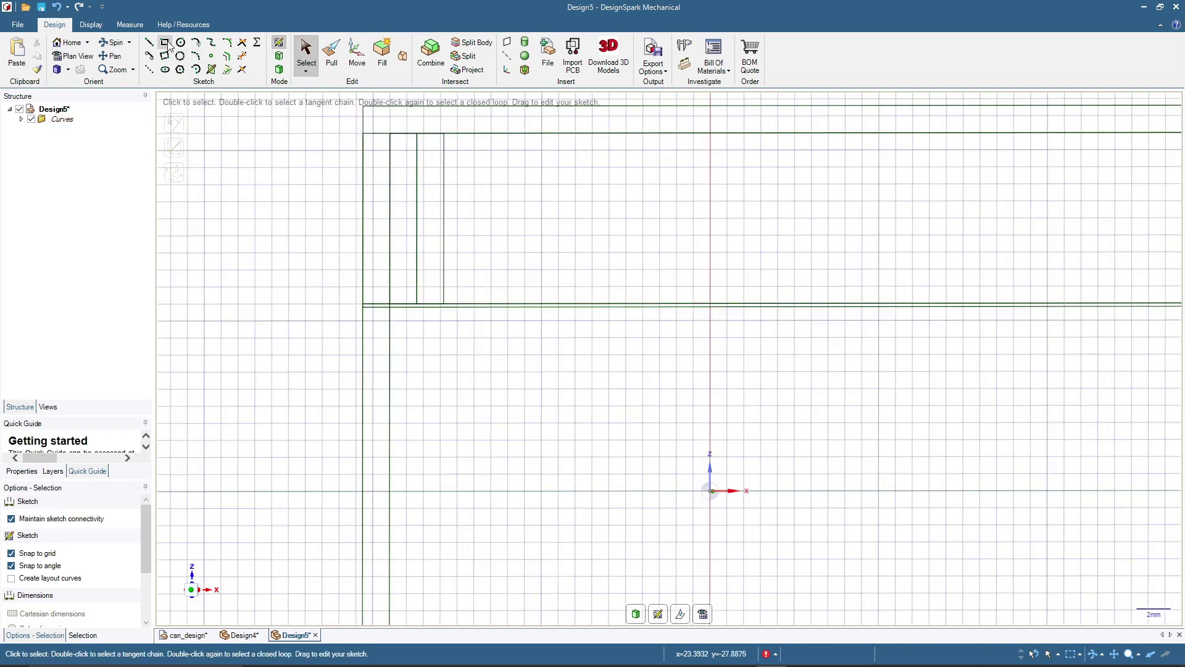
key("r")
left_click(417, 134)
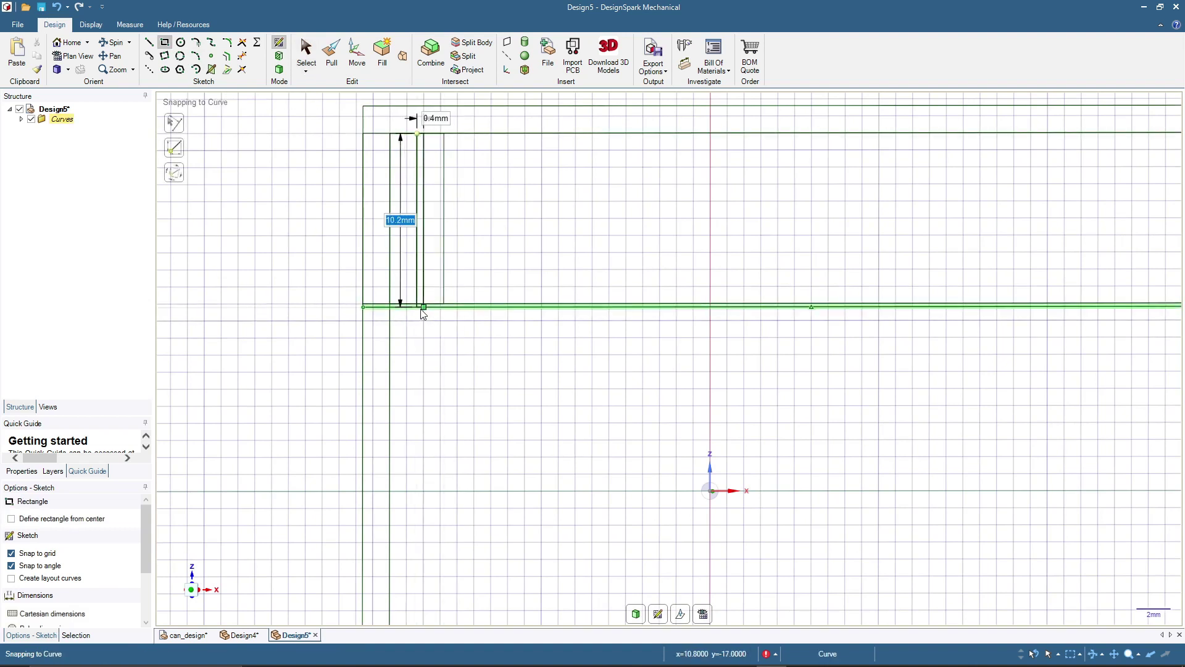
scroll(445, 311, "up", 3)
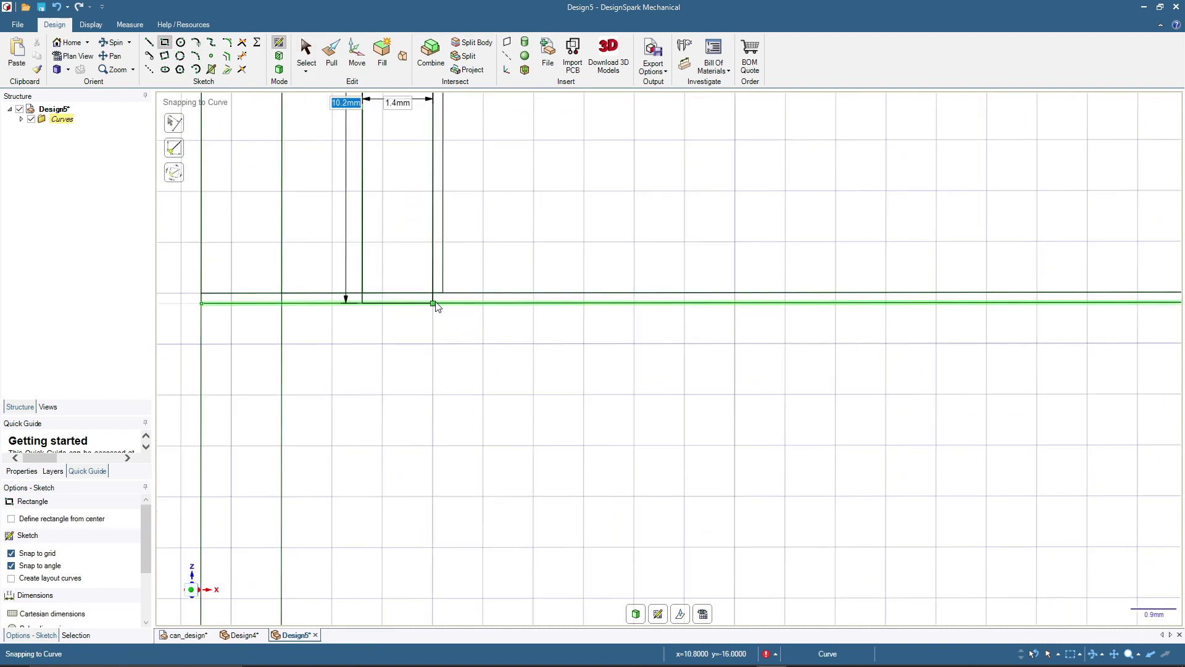
key("Tab")
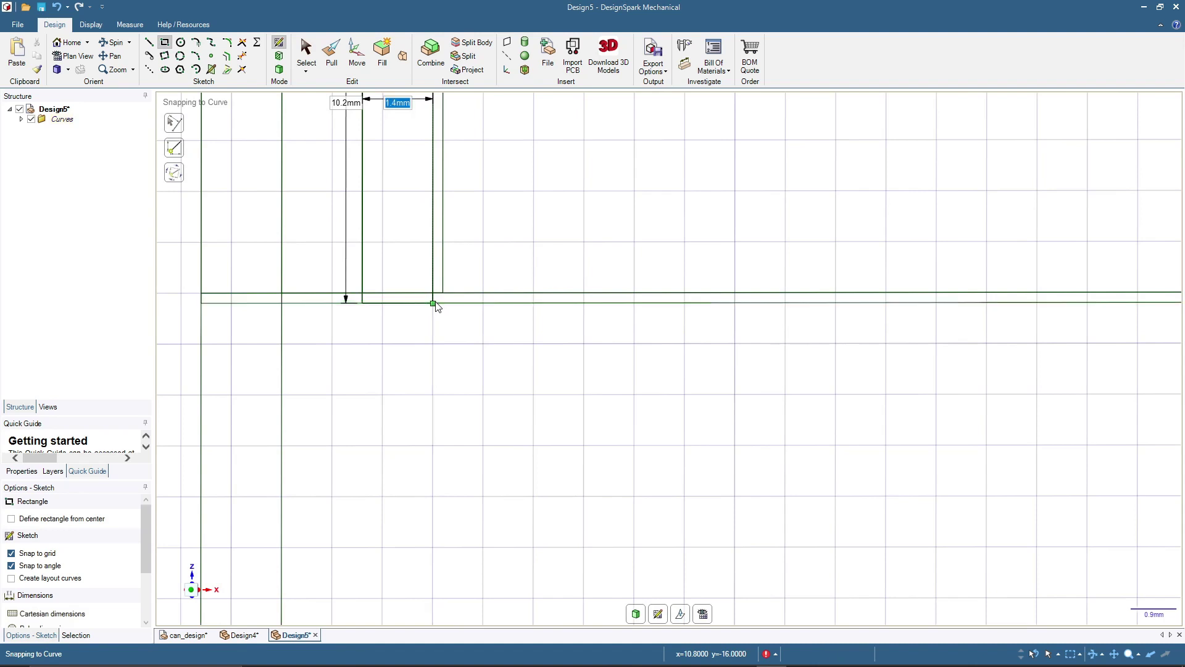
scroll(444, 307, "down", 3)
scroll(442, 304, "down", 2)
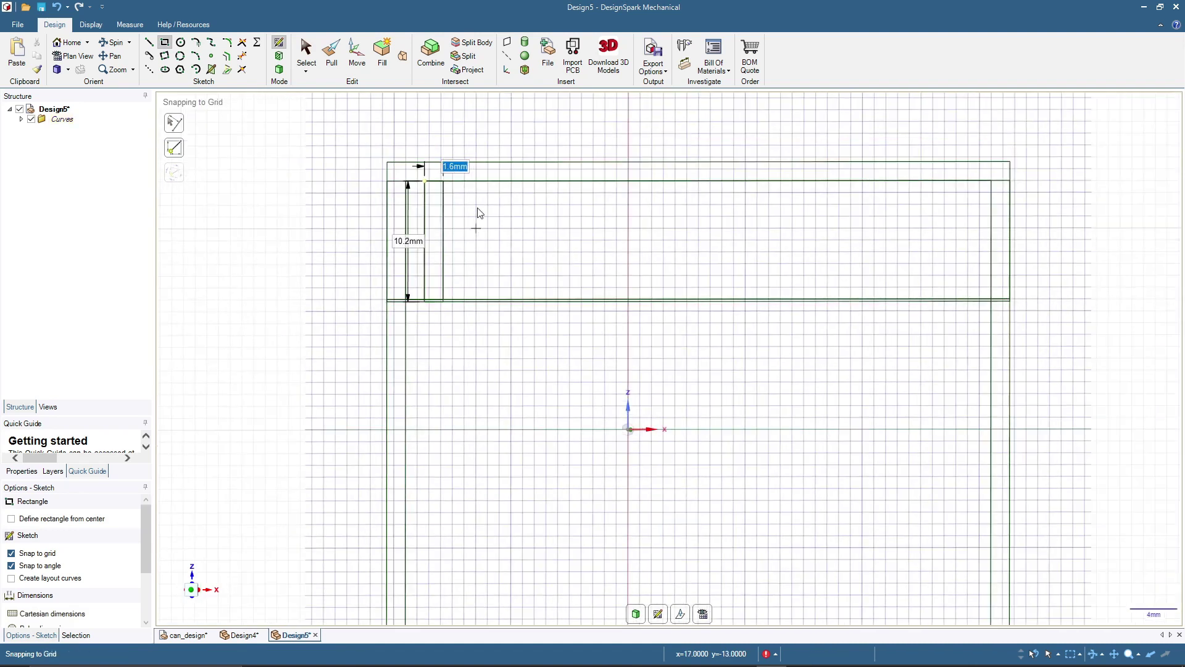
scroll(480, 220, "up", 3)
key("Tab")
key("BackSpace")
type("0.2")
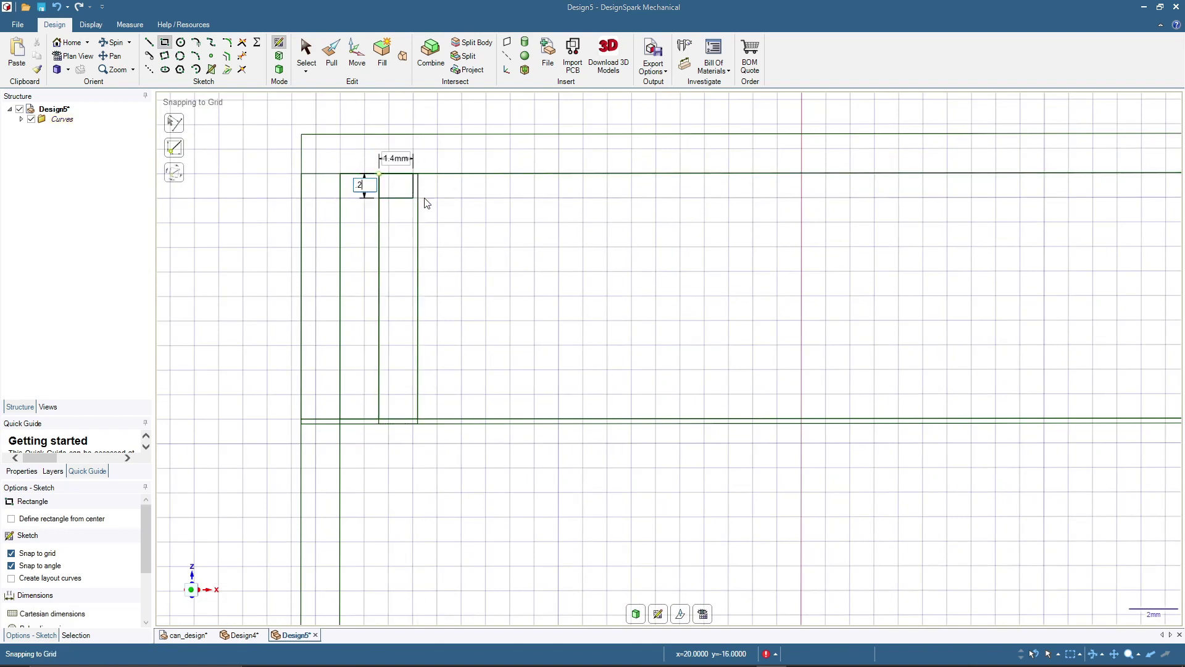
key("Tab")
type("1.6")
key("Return")
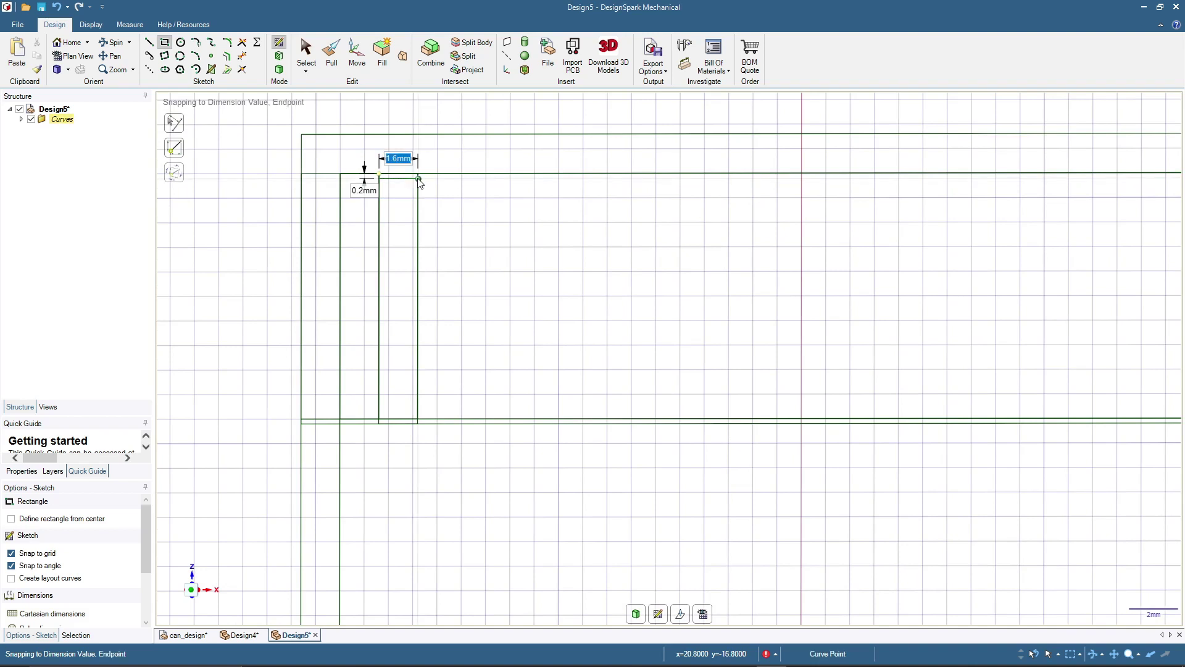
left_click(306, 53)
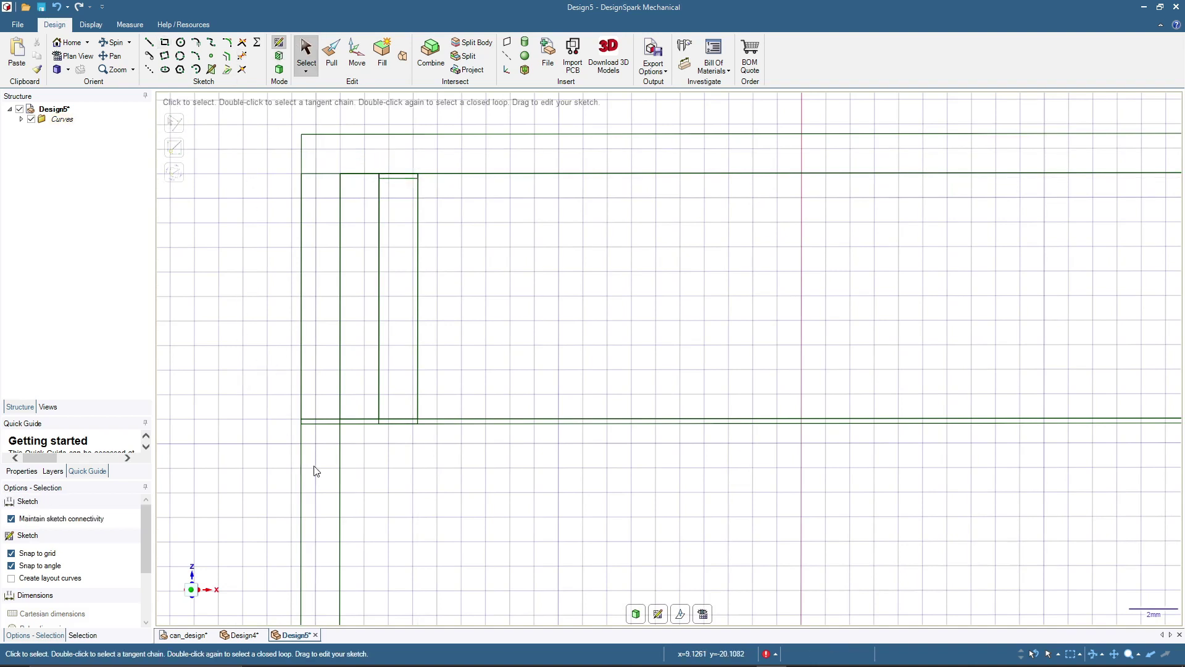
- Draw a 135° diagonal below the strip and a vertical line closing the chamfer shape
scroll(254, 550, "up", 2)
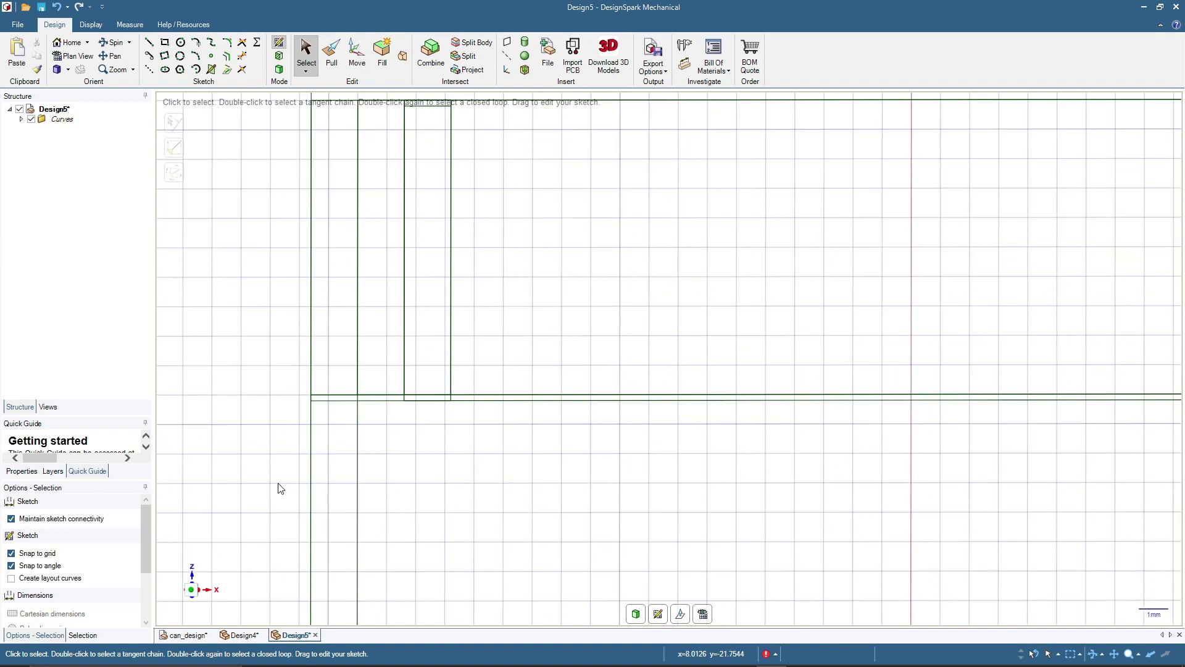
left_click(152, 46)
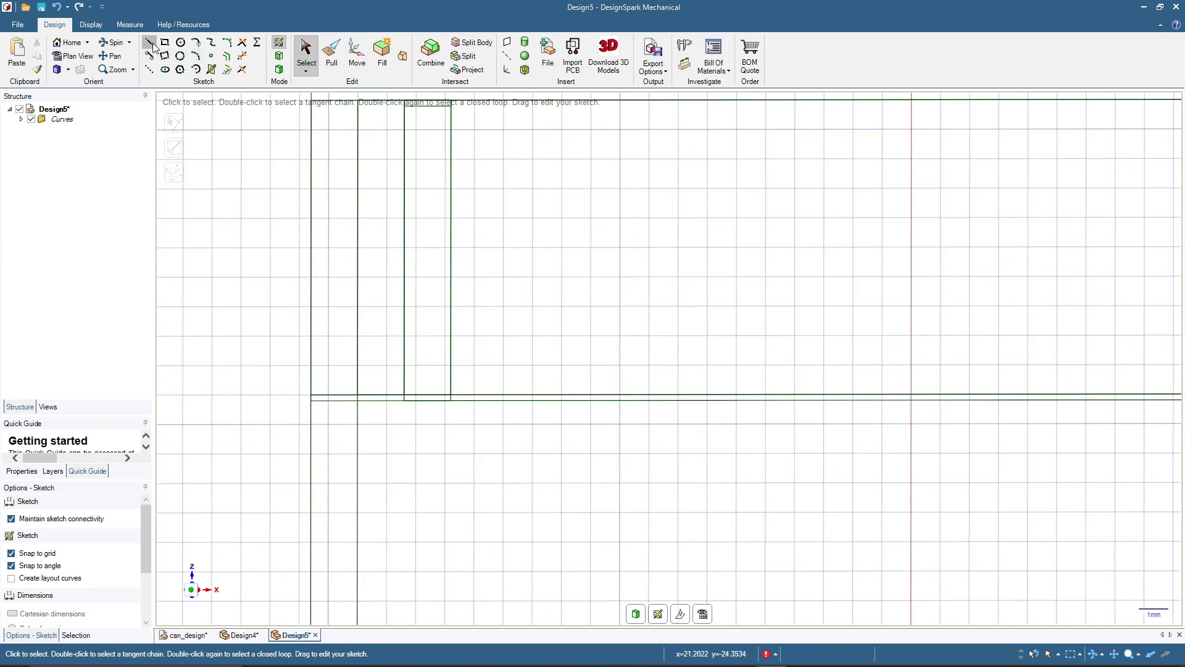
left_click(151, 46)
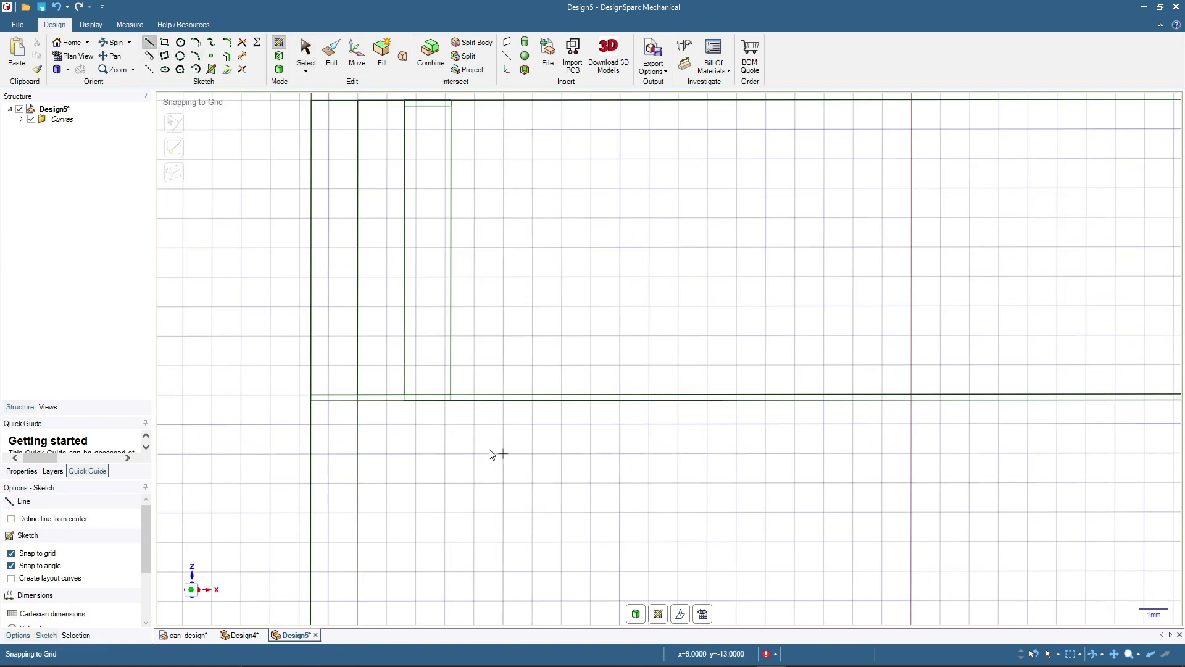
left_click(453, 427)
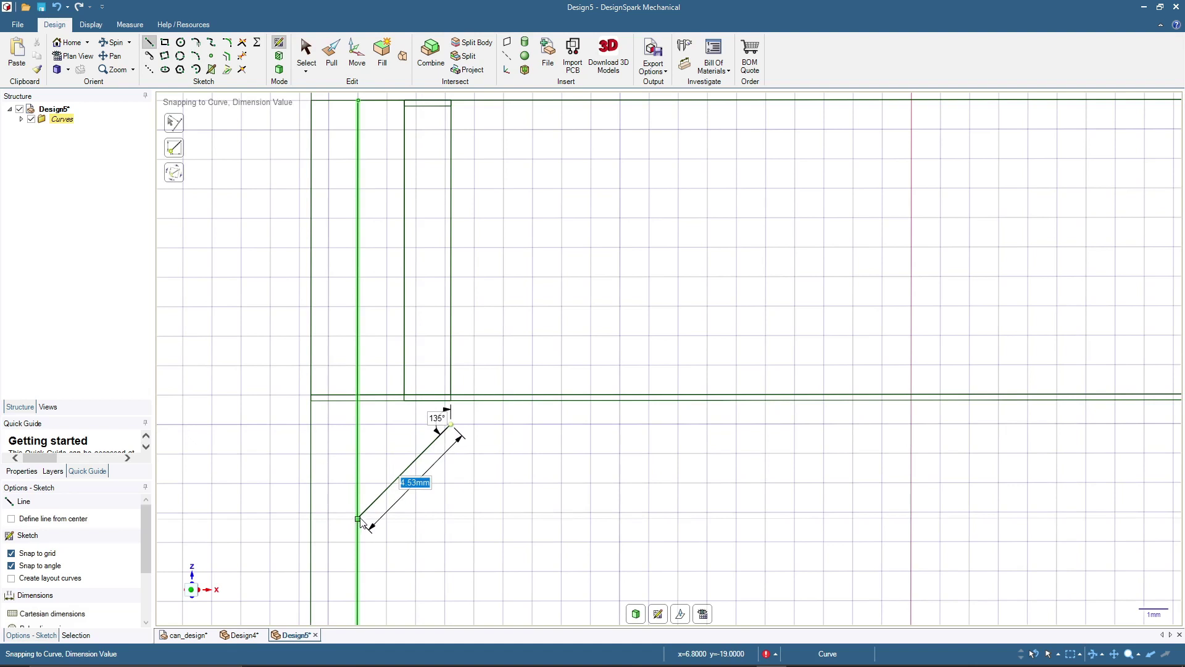
scroll(361, 433, "down", 2)
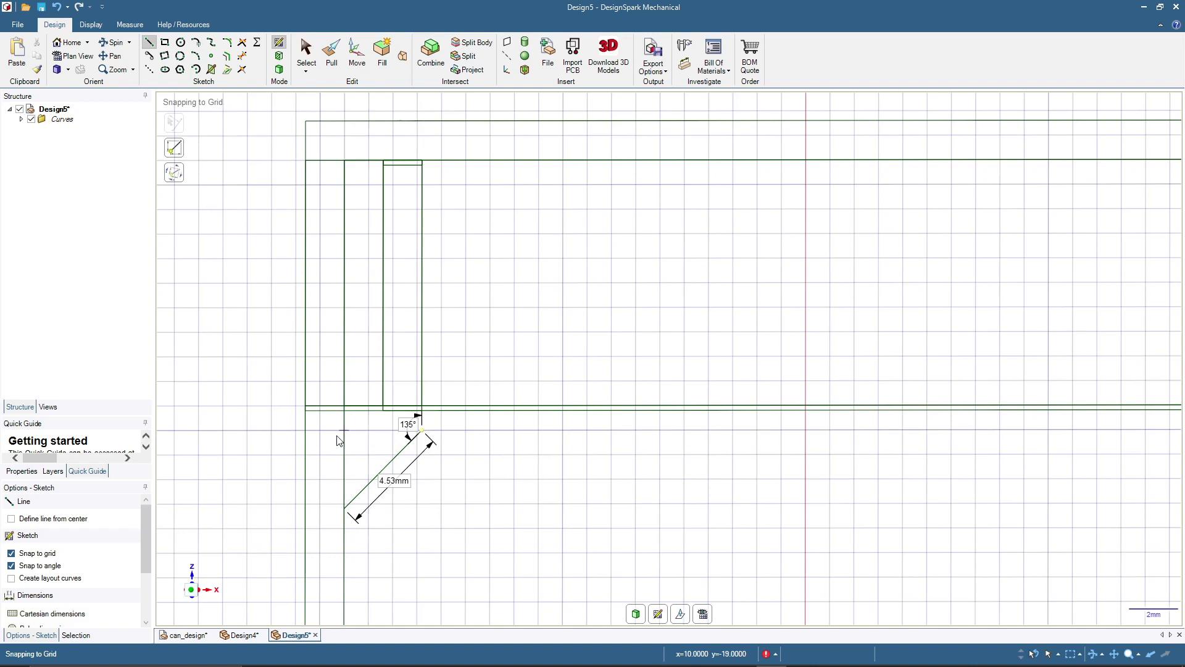
left_click(309, 59)
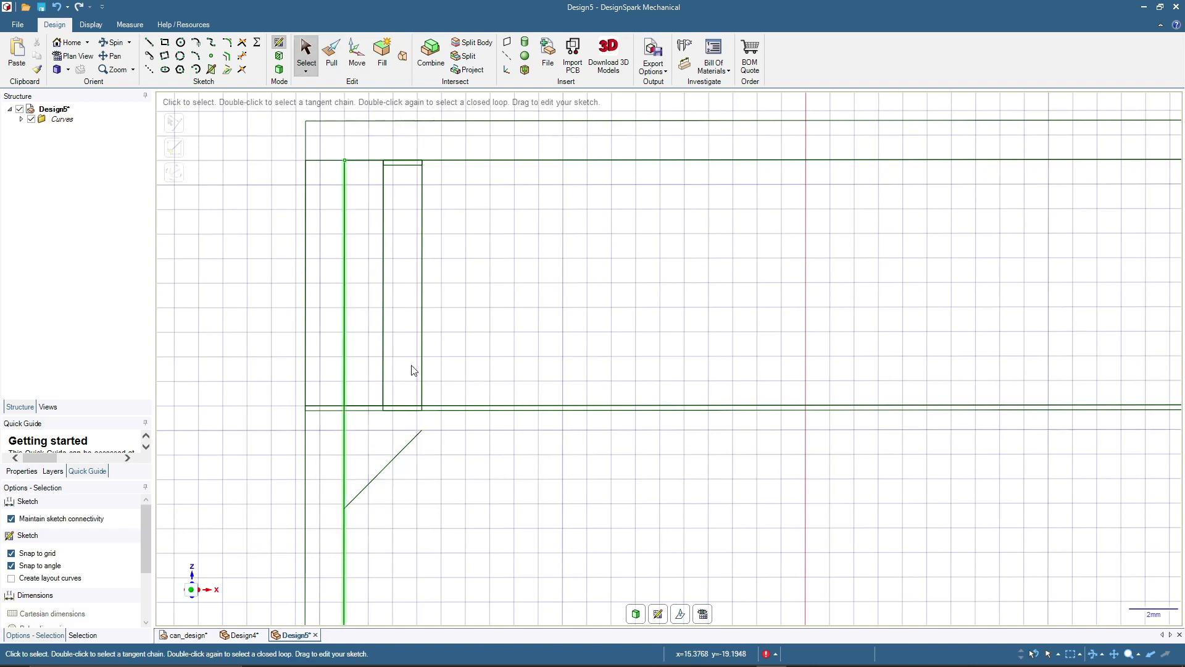
key("l")
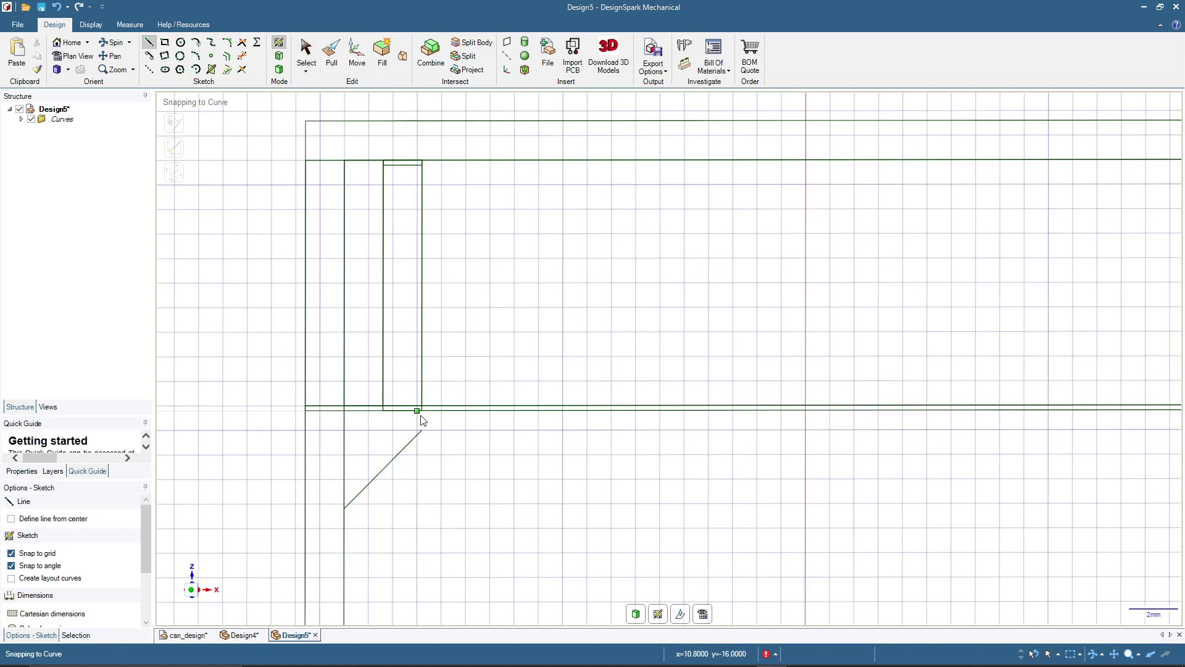
left_click(422, 409)
left_click(422, 431)
left_click(307, 52)
scroll(303, 363, "down", 4)
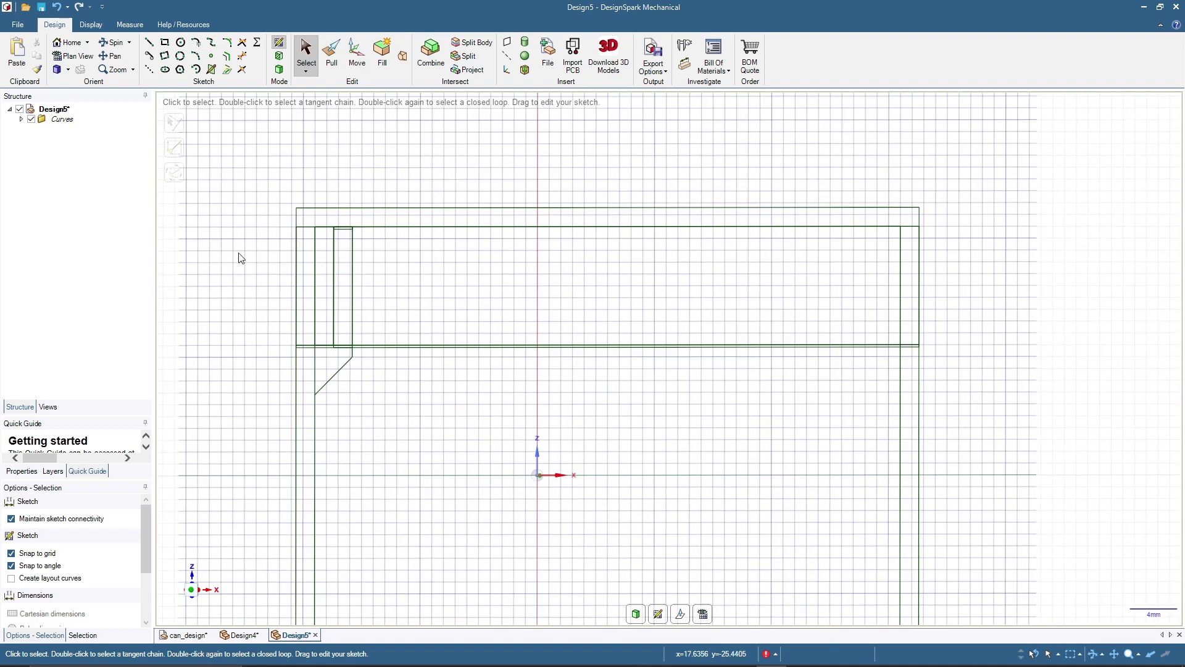
- Draw a 26.6 × 11.8 mm rectangle from the lid's top-left corner, then convert the sketch to 3D
left_click(165, 42)
left_click(297, 208)
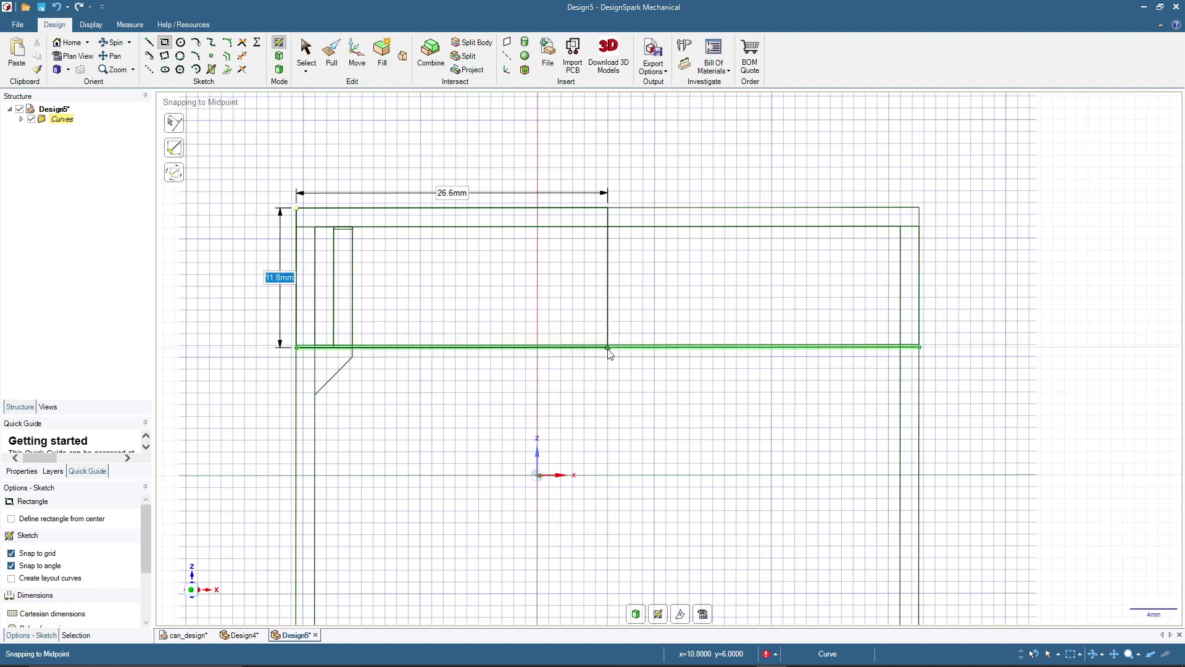
key("Tab")
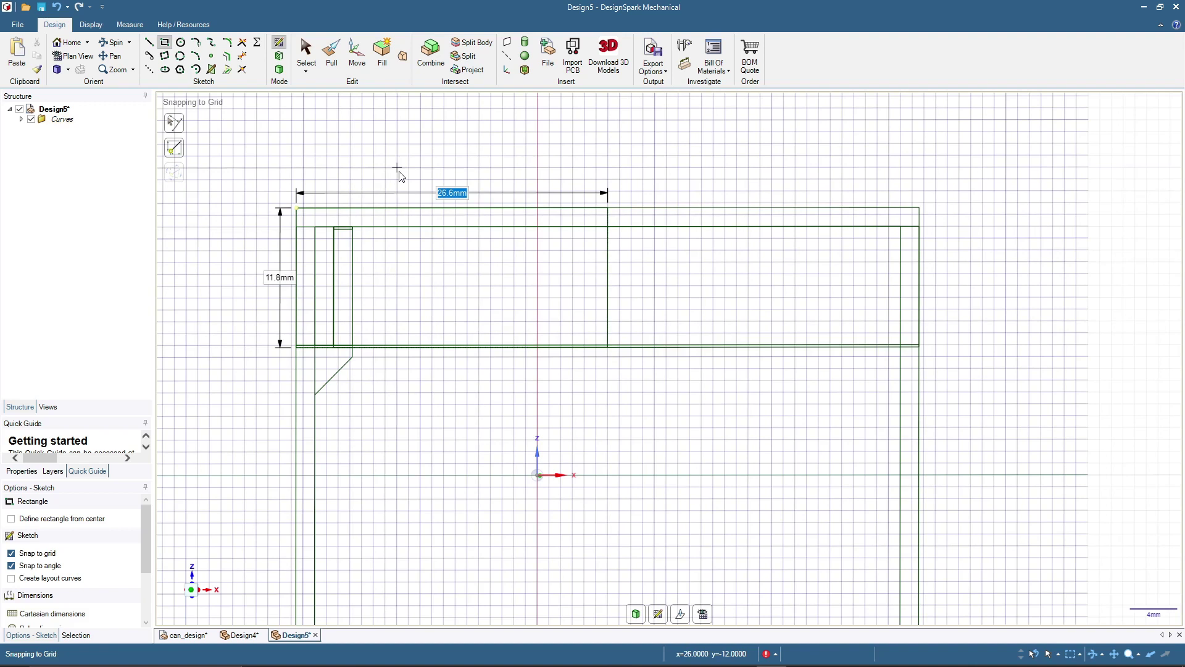
left_click(279, 68)
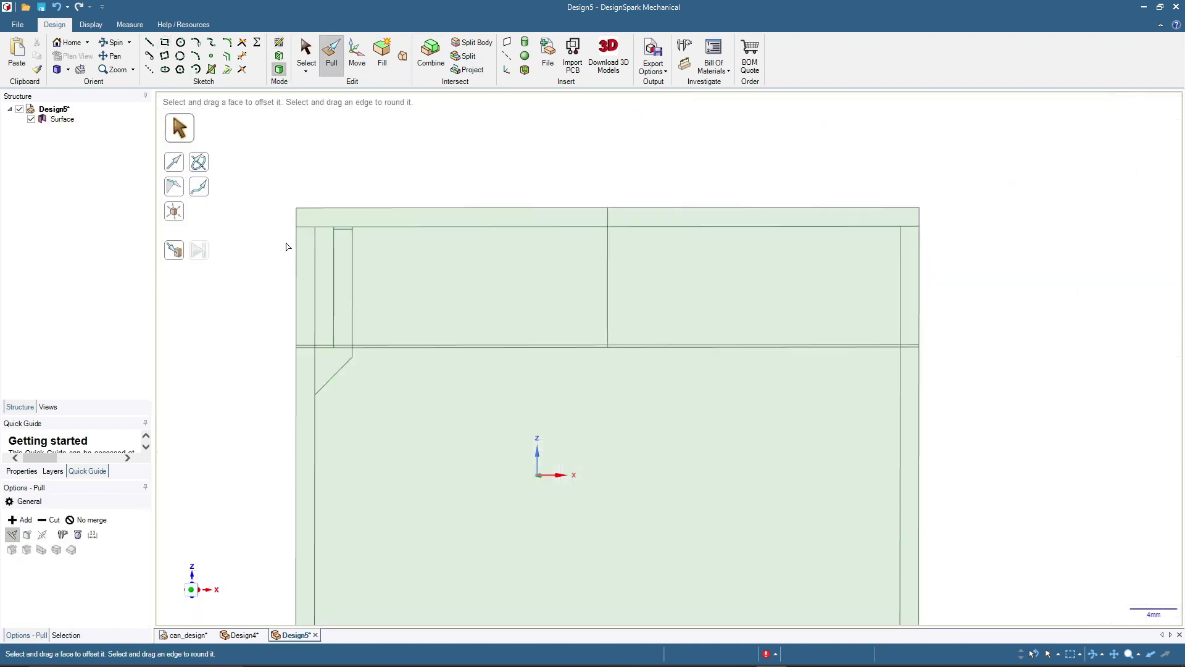
- Delete the lid's top-left rectangular face, the thin left strip and the tiny strip-top face
scroll(247, 296, "down", 4)
scroll(201, 486, "up", 2)
scroll(191, 510, "up", 2)
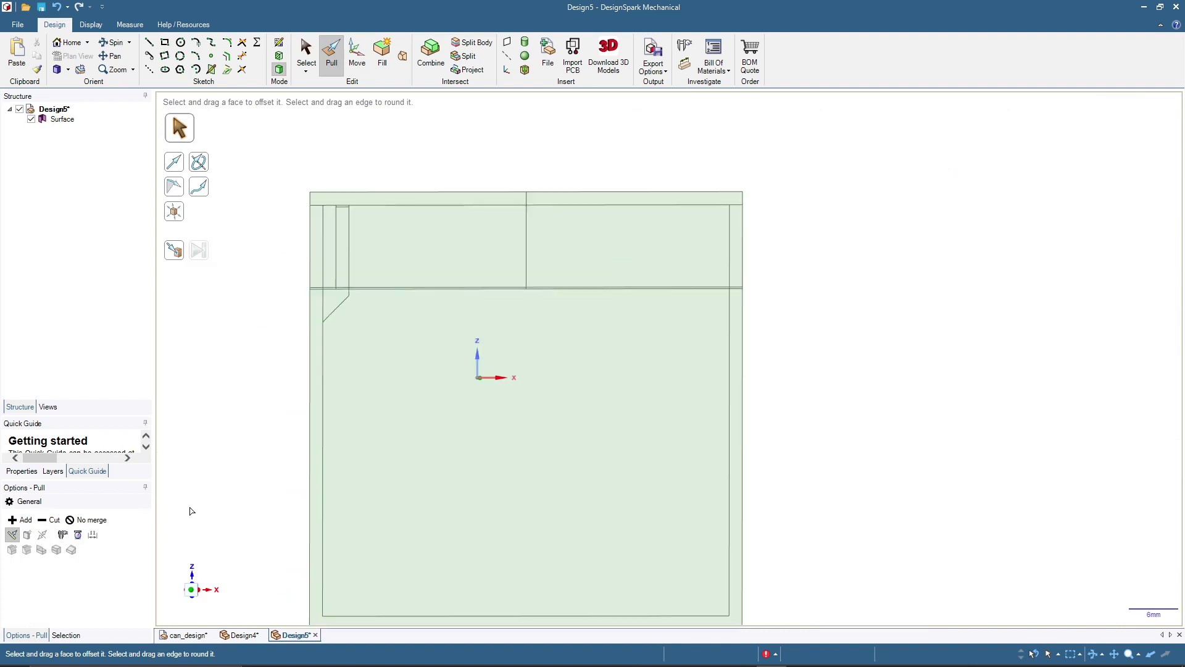
scroll(206, 500, "down", 2)
scroll(209, 510, "up", 1)
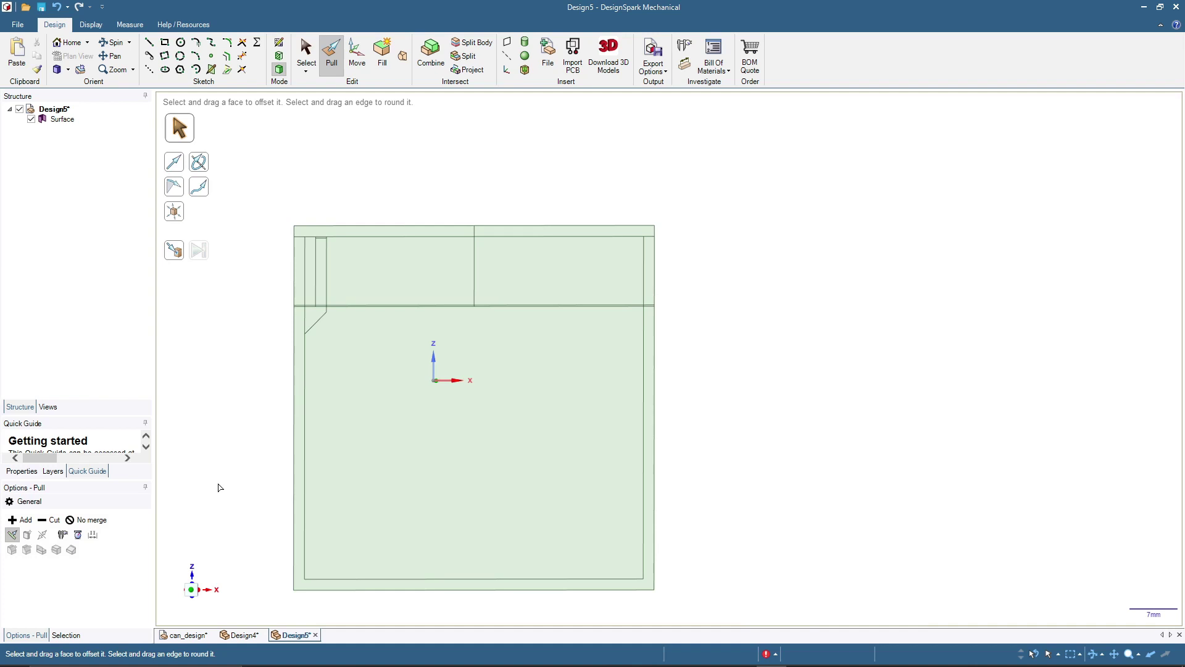
scroll(222, 411, "up", 2)
scroll(223, 409, "down", 1)
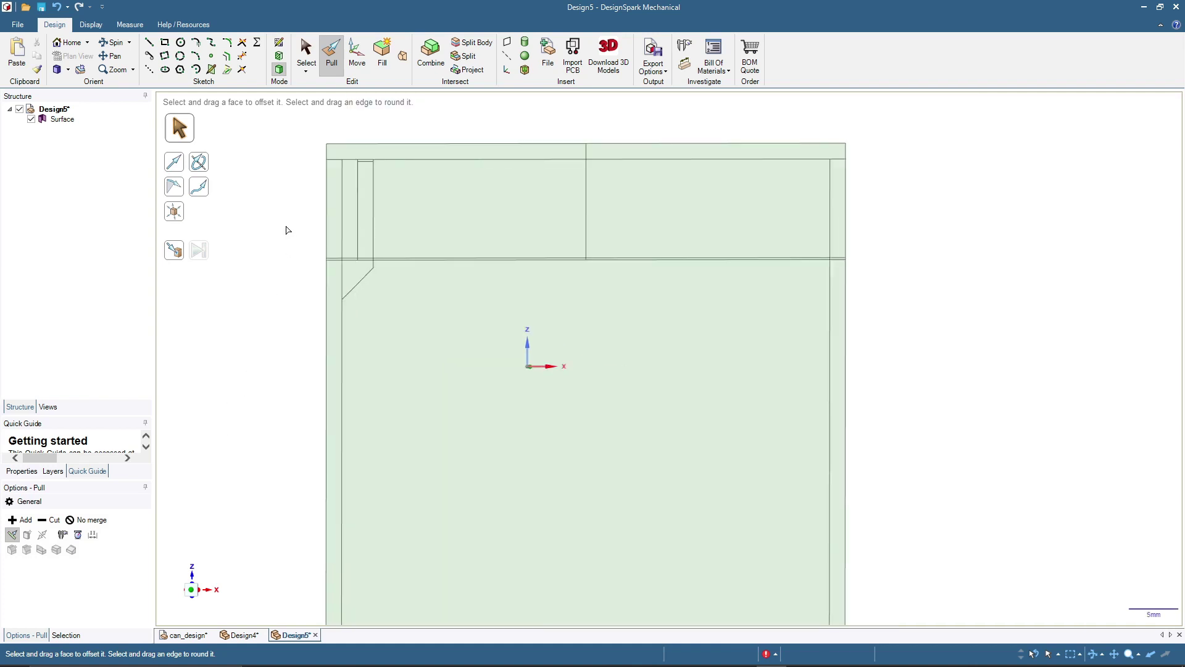
scroll(303, 176, "up", 1)
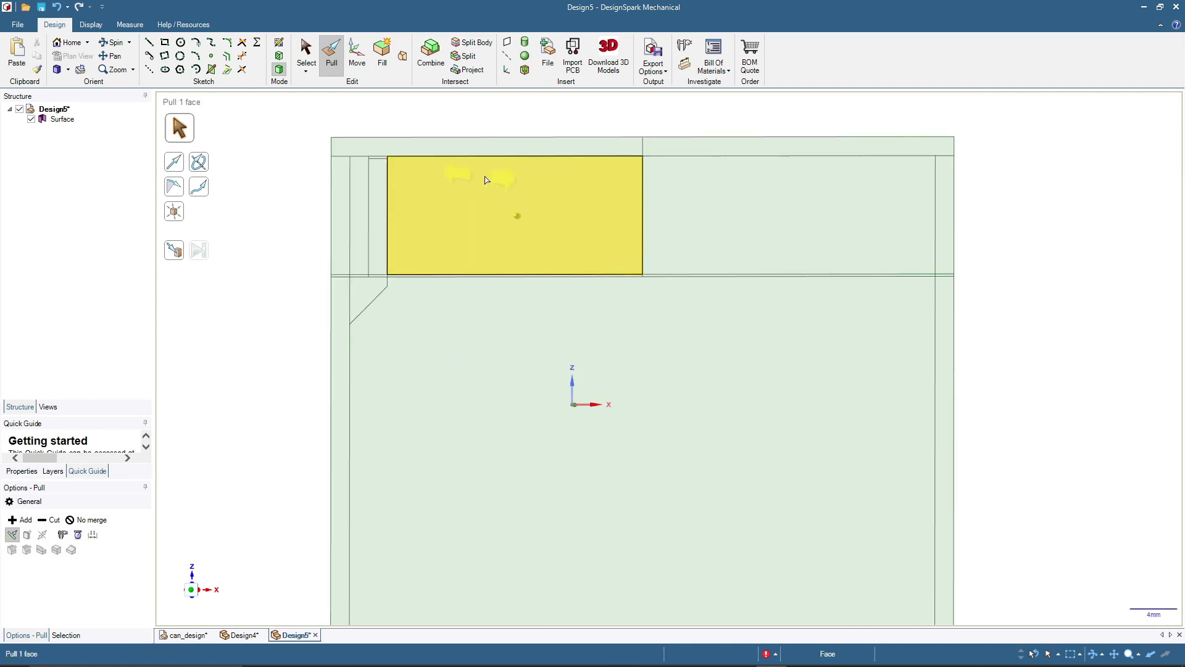
left_click(306, 50)
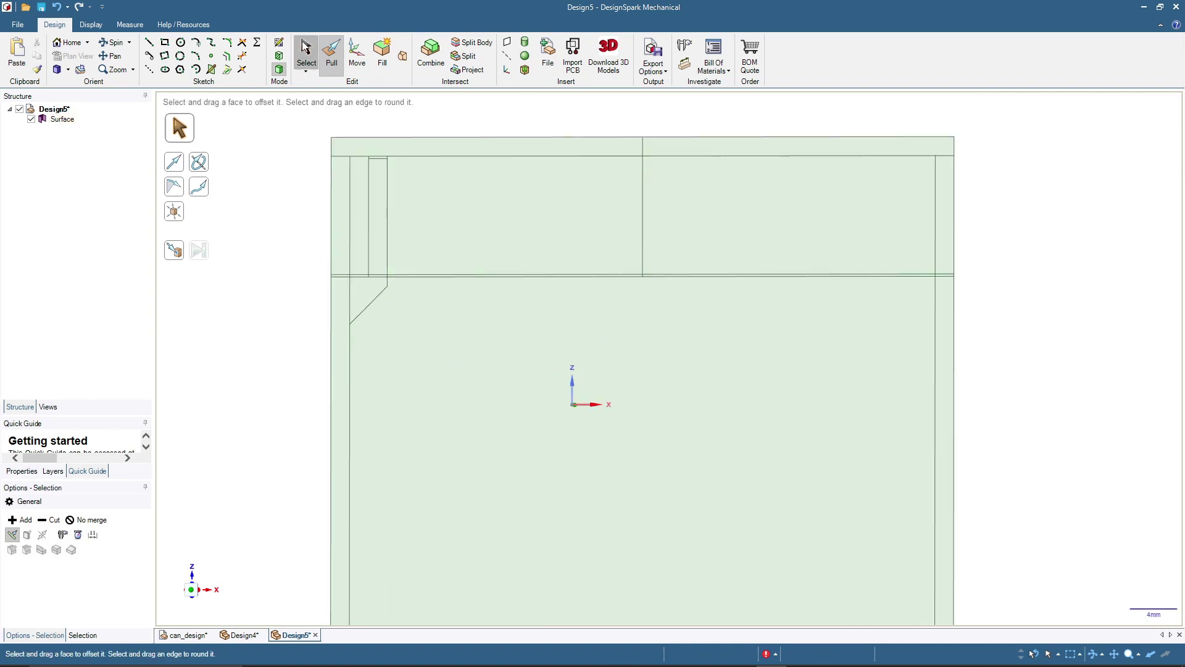
left_click(459, 182)
left_click(457, 195)
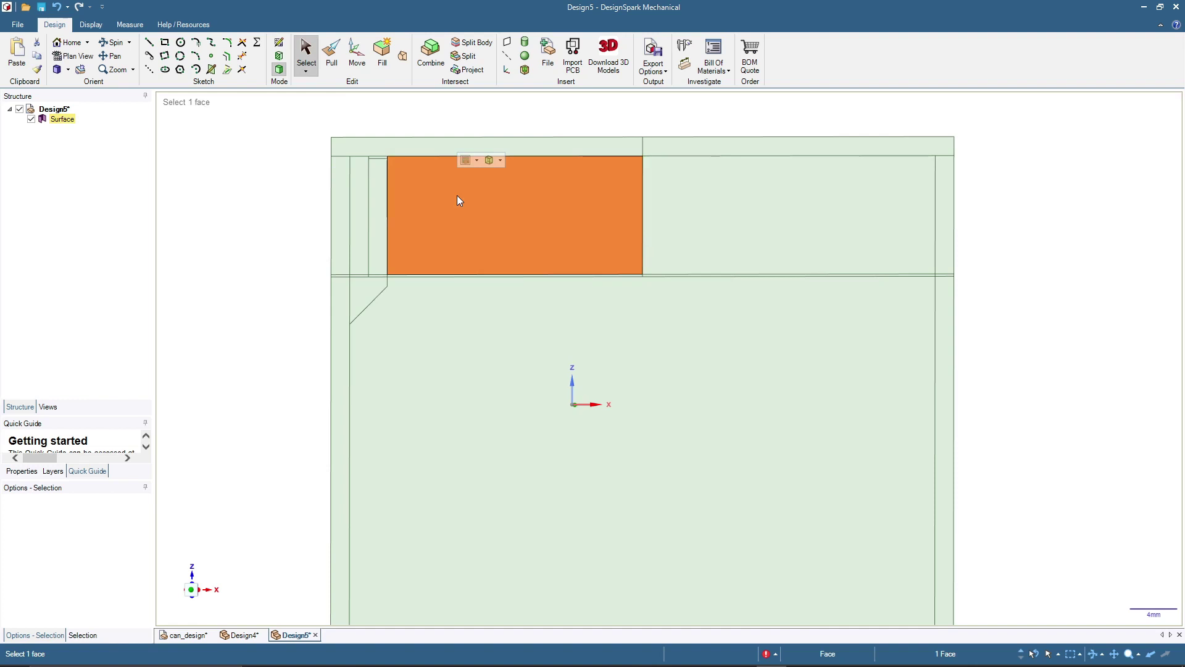
key("Delete")
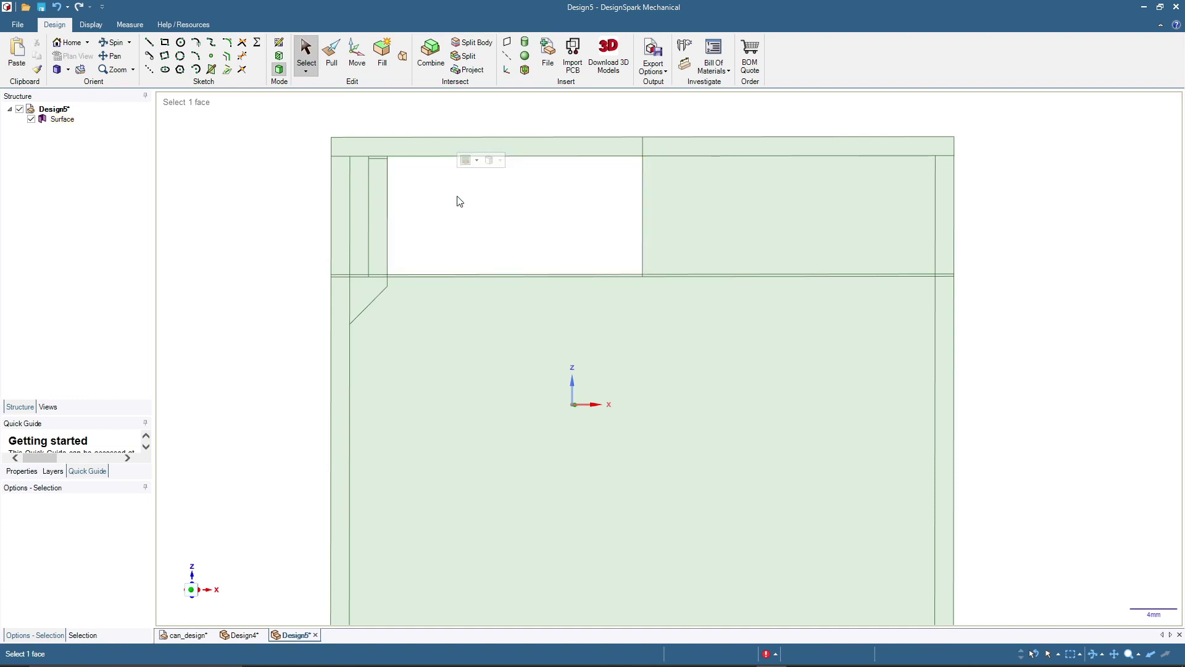
left_click(361, 186)
key("Delete")
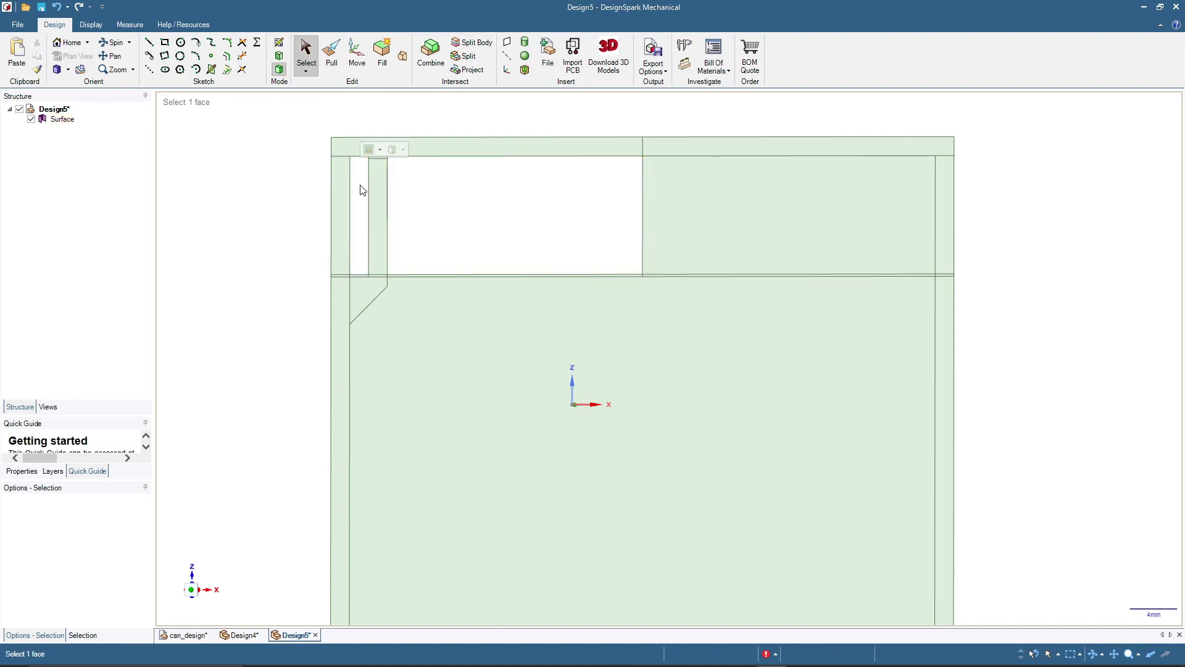
scroll(382, 150, "up", 3)
scroll(381, 150, "up", 5)
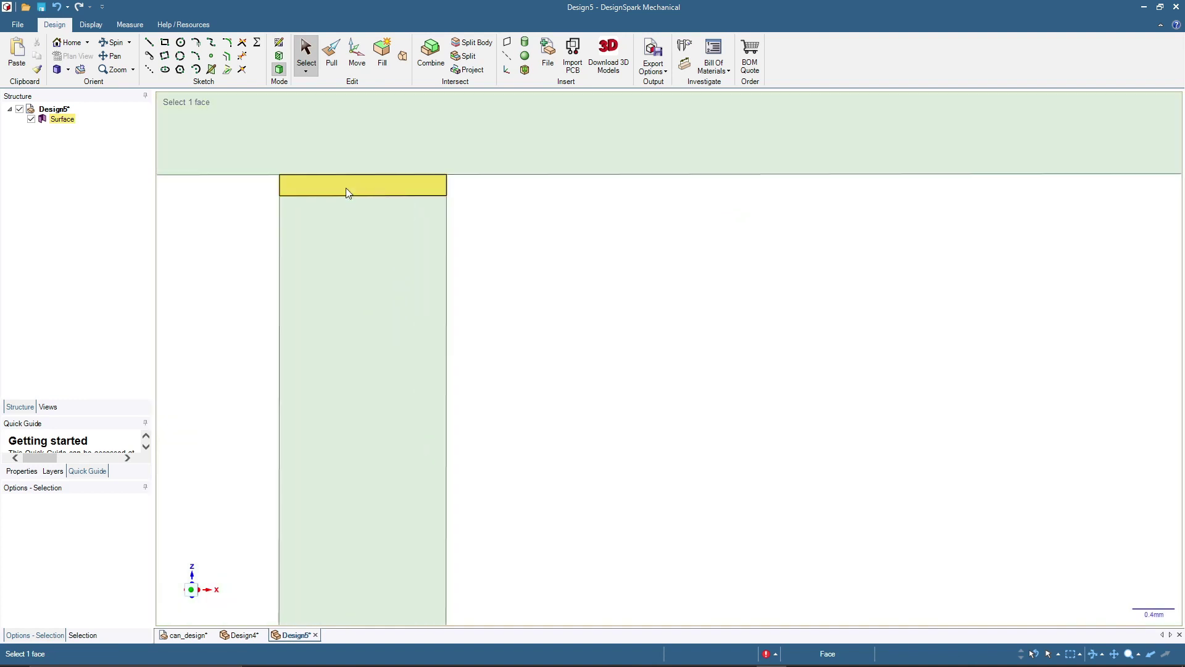
left_click(346, 187)
key("Delete")
scroll(403, 257, "down", 5)
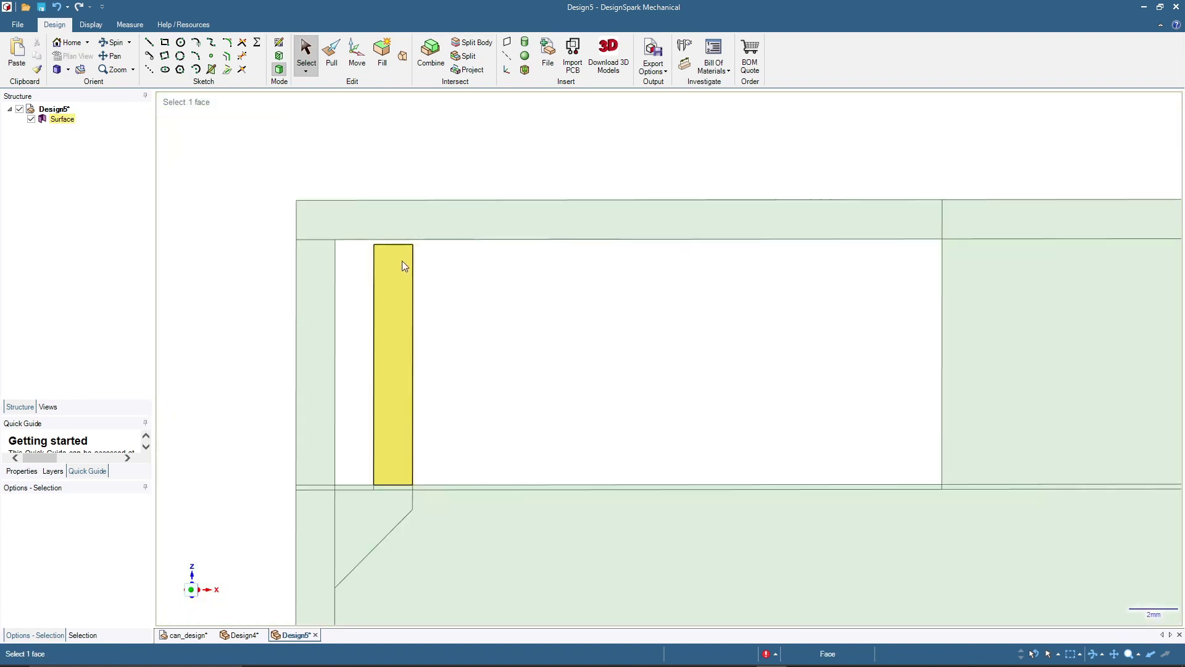
scroll(322, 526, "up", 4)
- Delete the remaining thin strip faces and leftover lower face near the chamfer
left_click(326, 413)
key("Delete")
left_click(409, 414)
key("Delete")
scroll(407, 414, "down", 4)
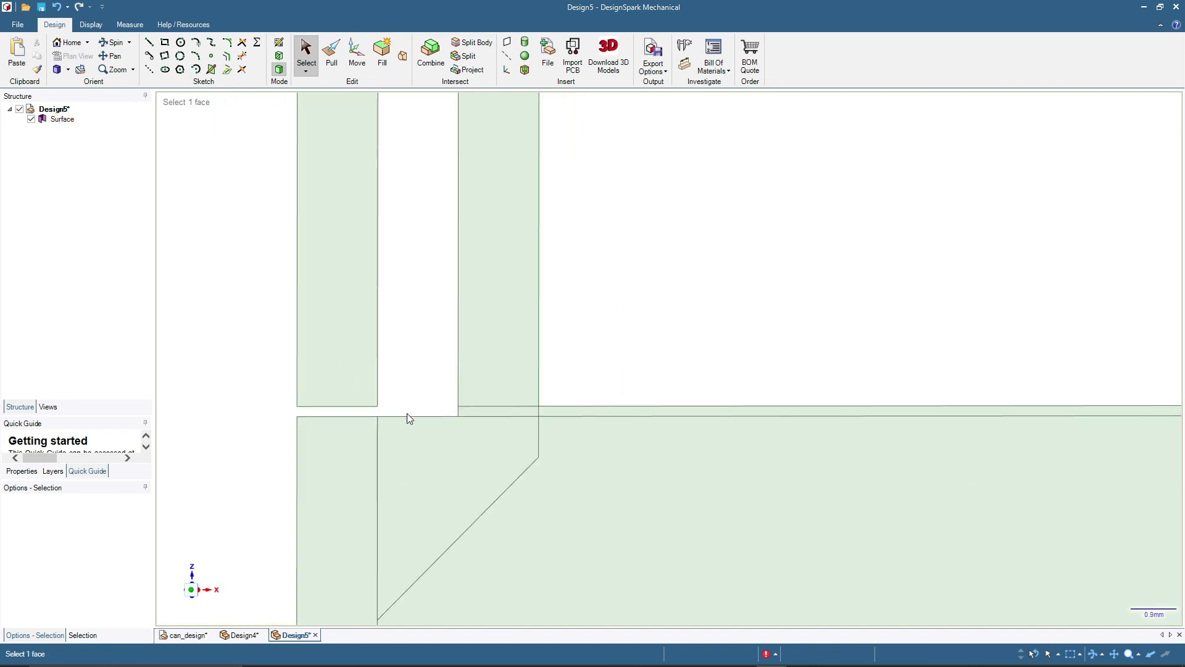
left_click(487, 430)
key("Delete")
scroll(429, 406, "up", 2)
left_click(431, 408)
key("Delete")
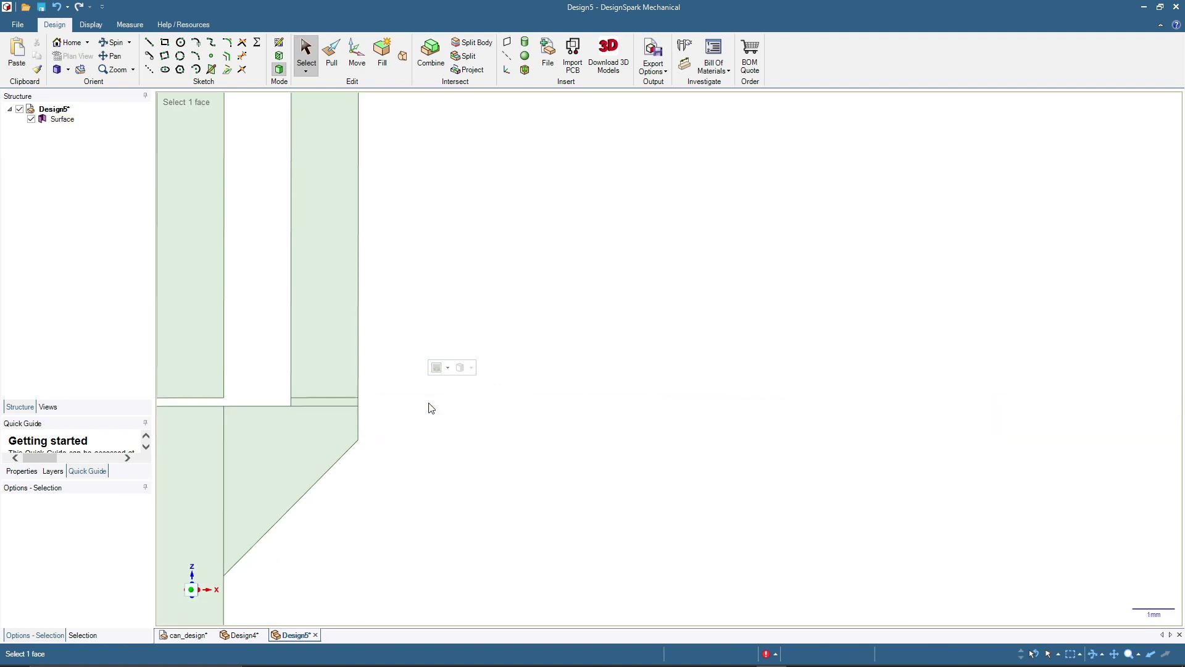
key("z")
scroll(429, 328, "up", 2)
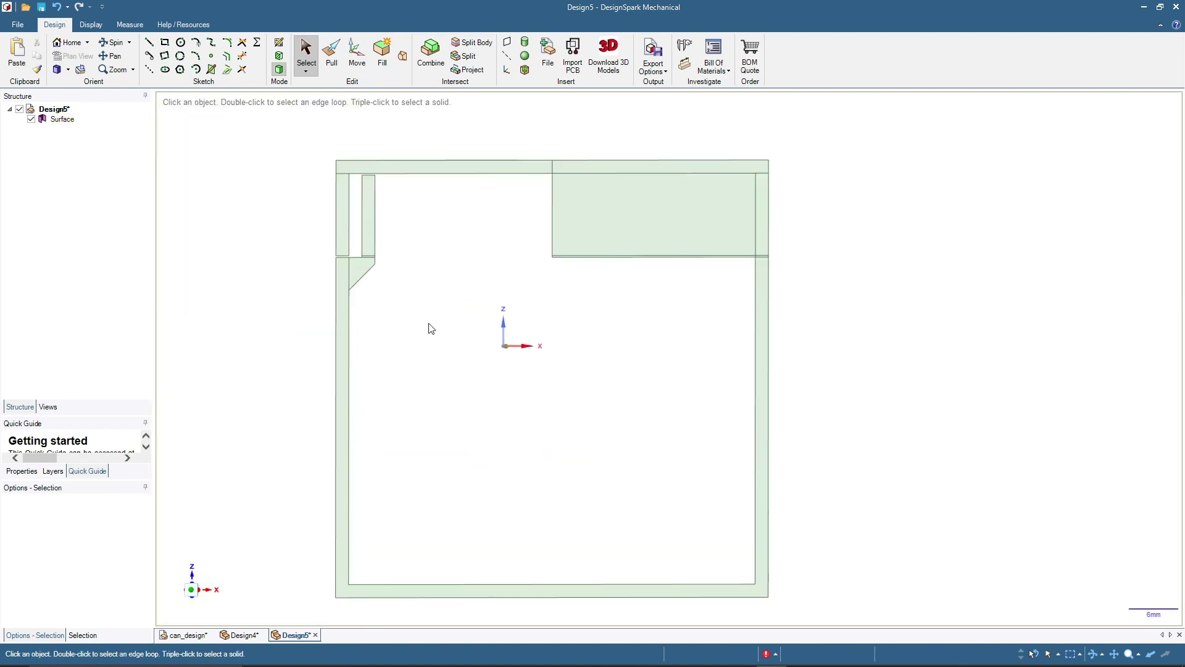
scroll(424, 259, "down", 1)
- Select the lid strip, wall strips and chamfer face, then choose Pull's Revolve option
scroll(389, 233, "up", 4)
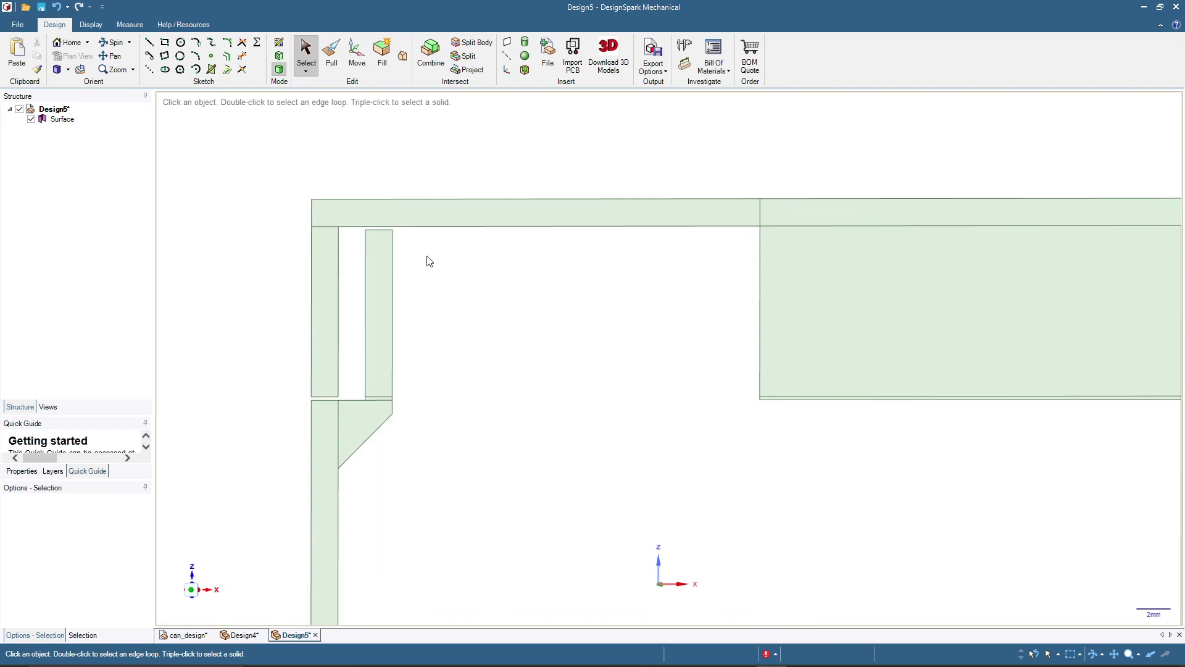
left_click(415, 216)
left_click(387, 301, "ctrl")
left_click(327, 315, "ctrl")
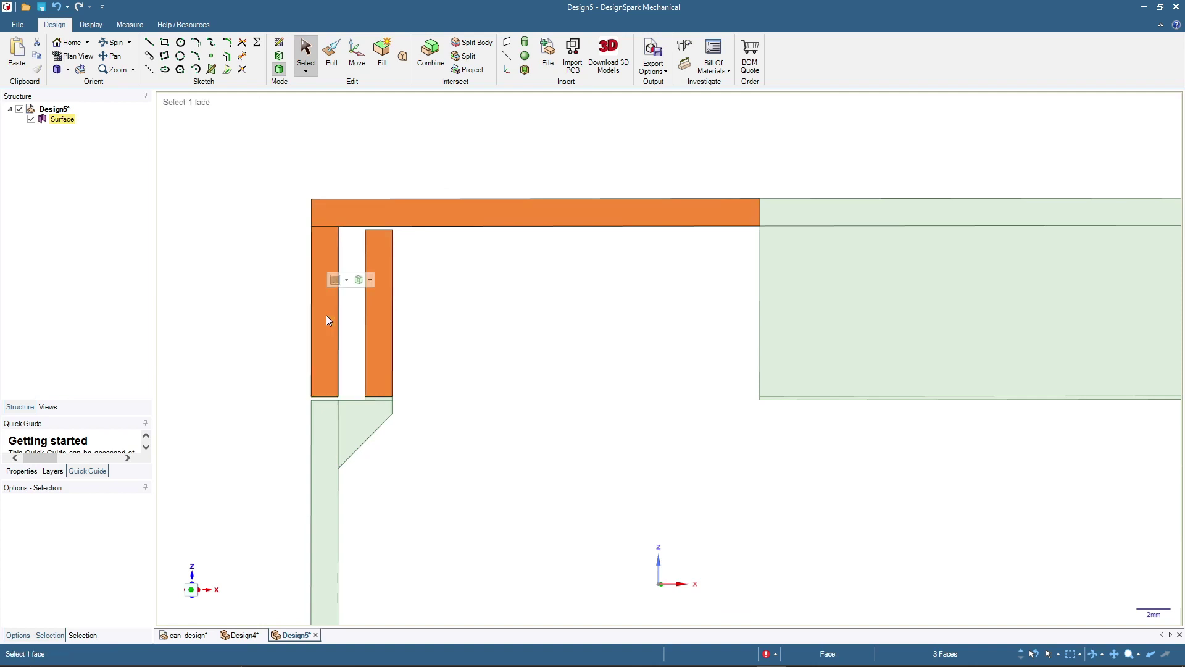
left_click(352, 421, "ctrl")
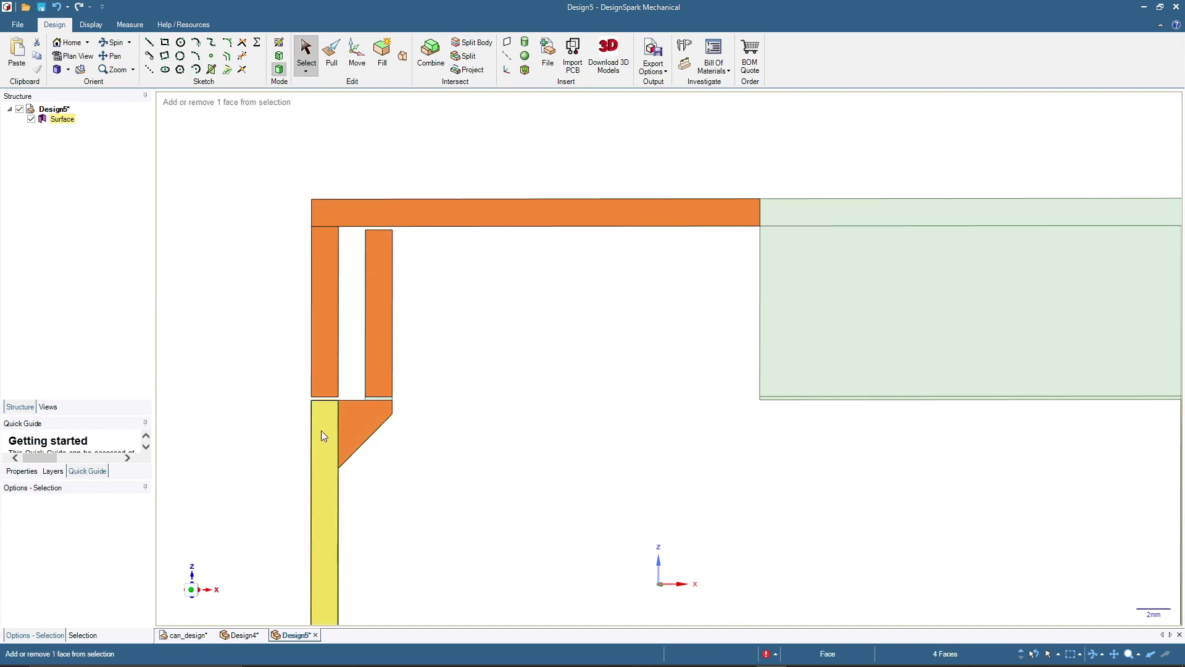
left_click(321, 431, "ctrl")
scroll(383, 384, "up", 2)
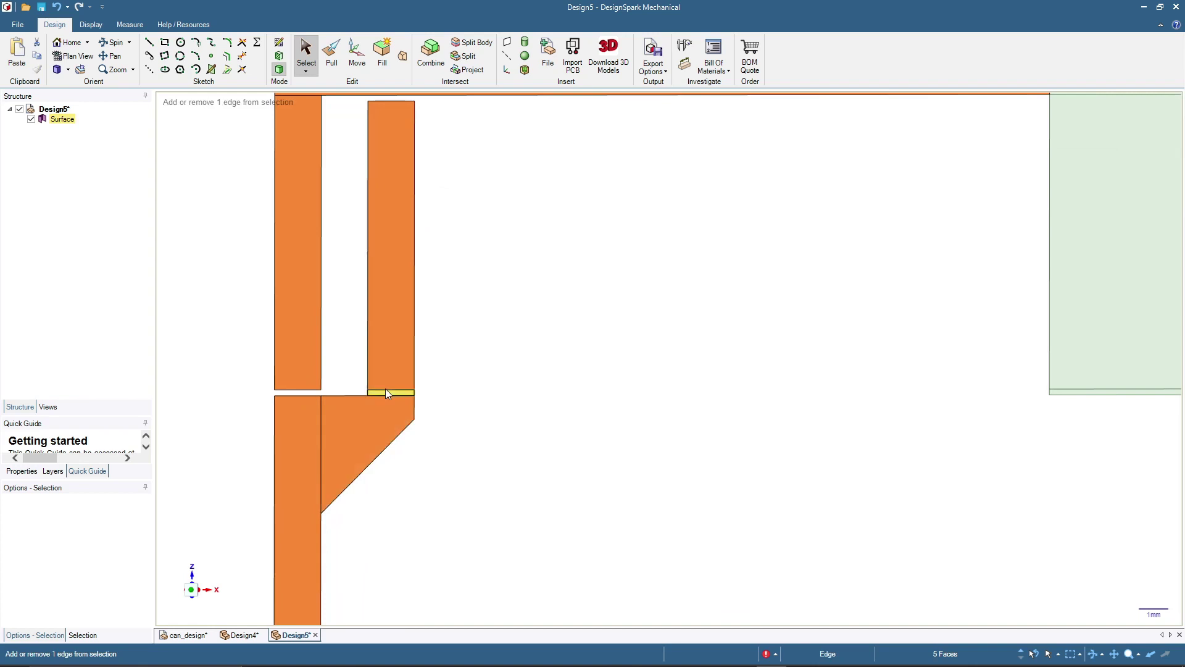
scroll(384, 388, "up", 2)
scroll(540, 371, "down", 6)
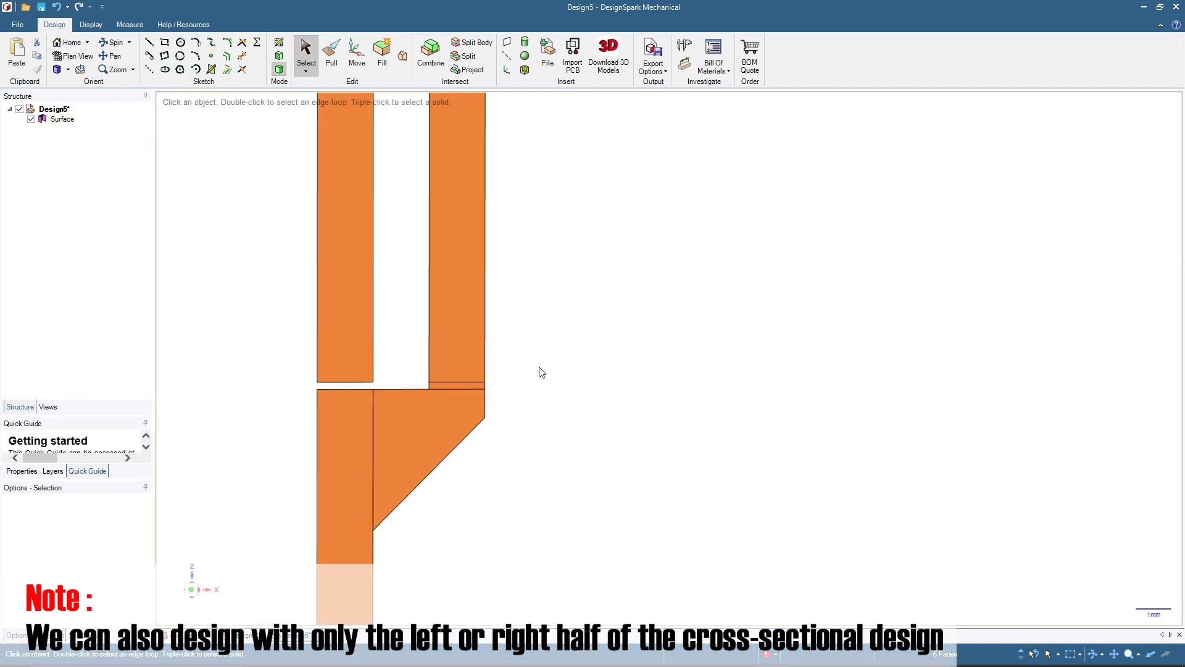
scroll(561, 303, "down", 2)
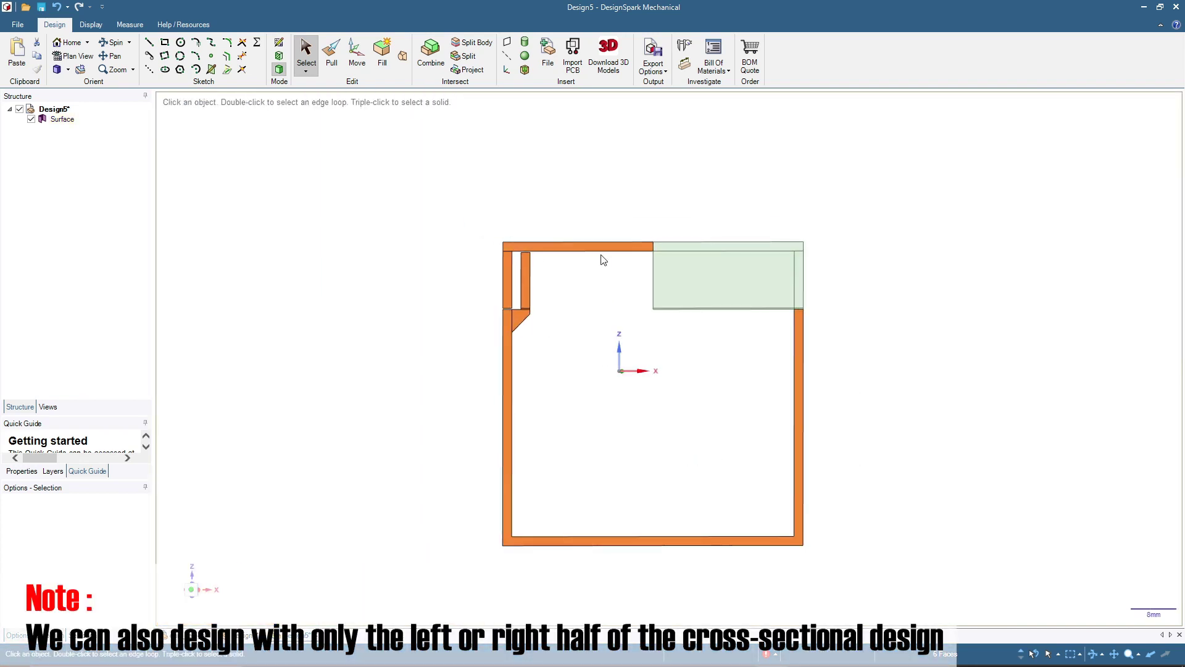
scroll(603, 257, "up", 2)
scroll(603, 260, "up", 1)
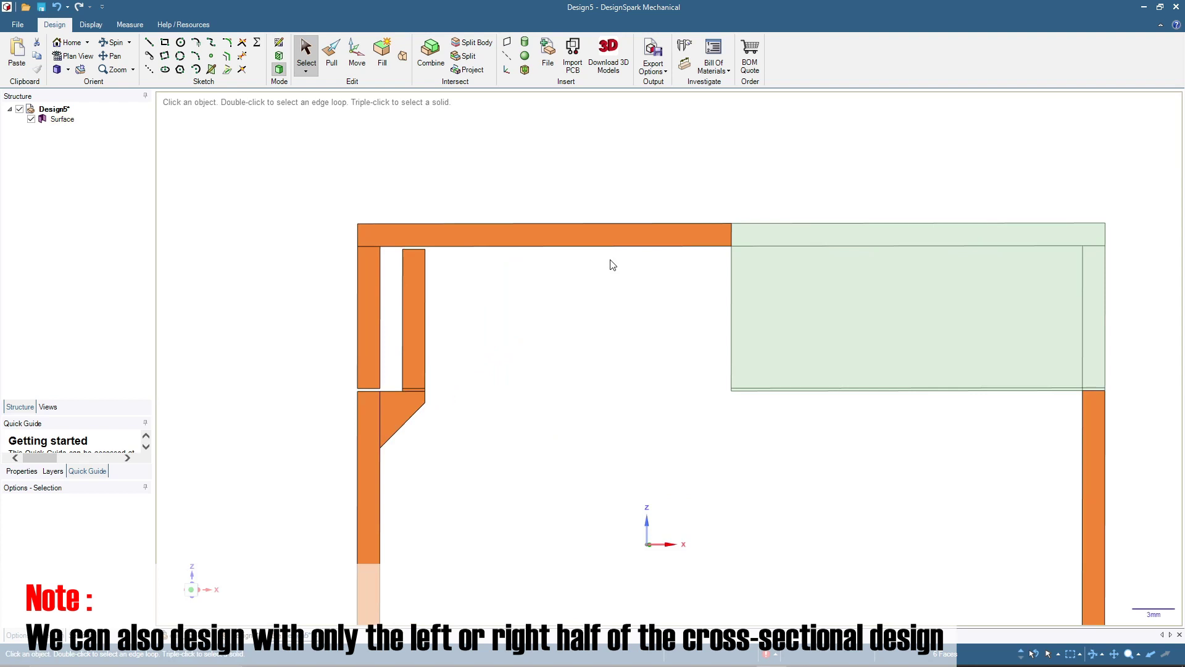
left_click(334, 62)
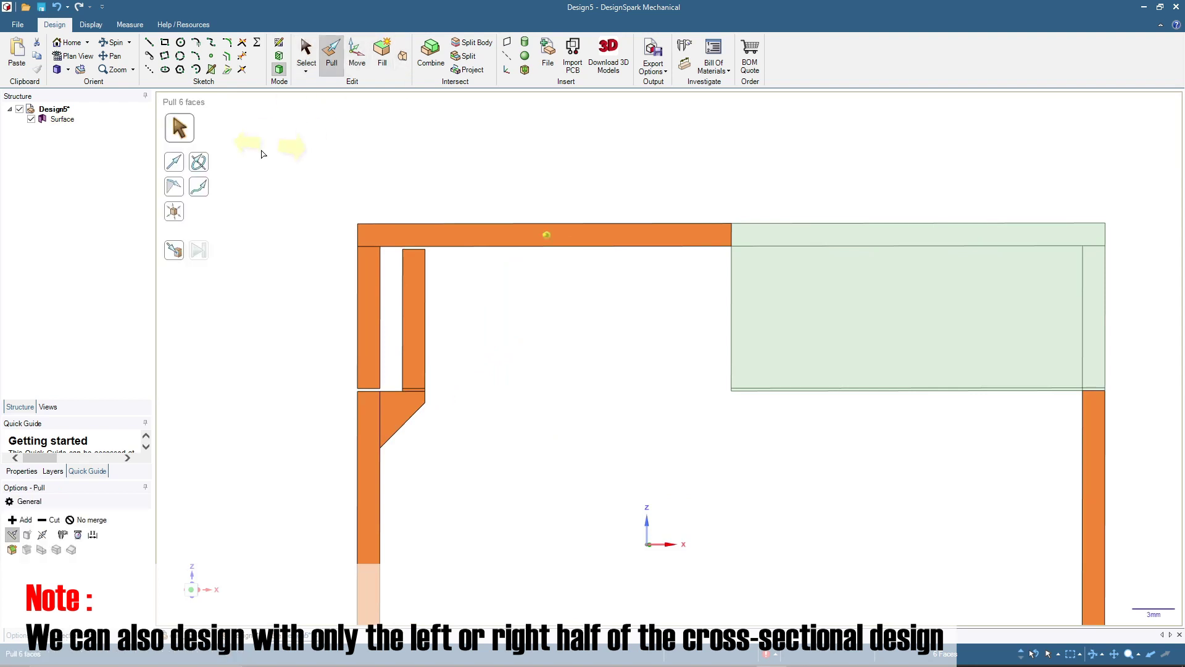
left_click(201, 168)
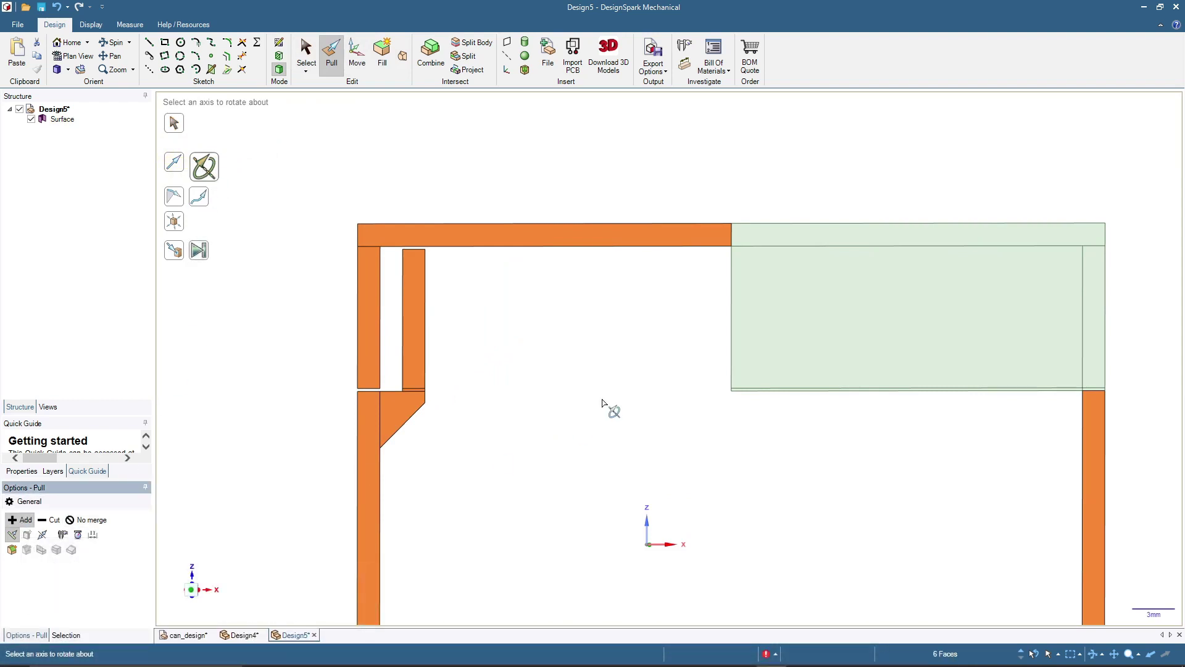
- Revolve the six profile faces a full 360° about the vertical centre edge into two solids
left_click(731, 278)
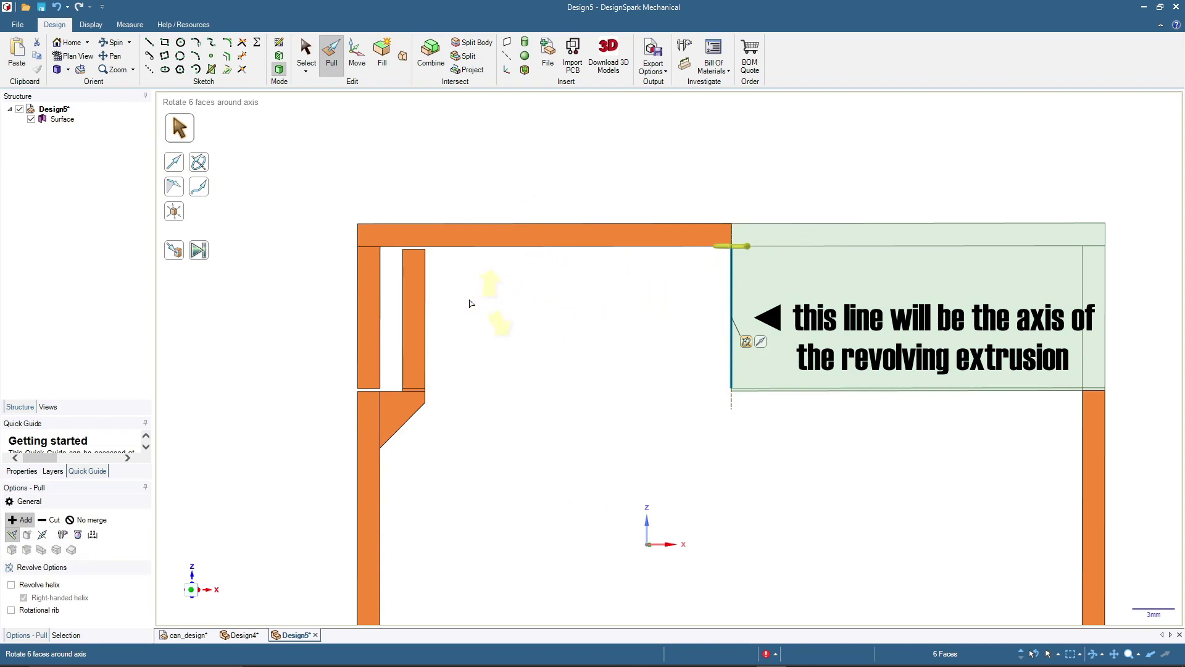
middle_click_drag(314, 272, 291, 312)
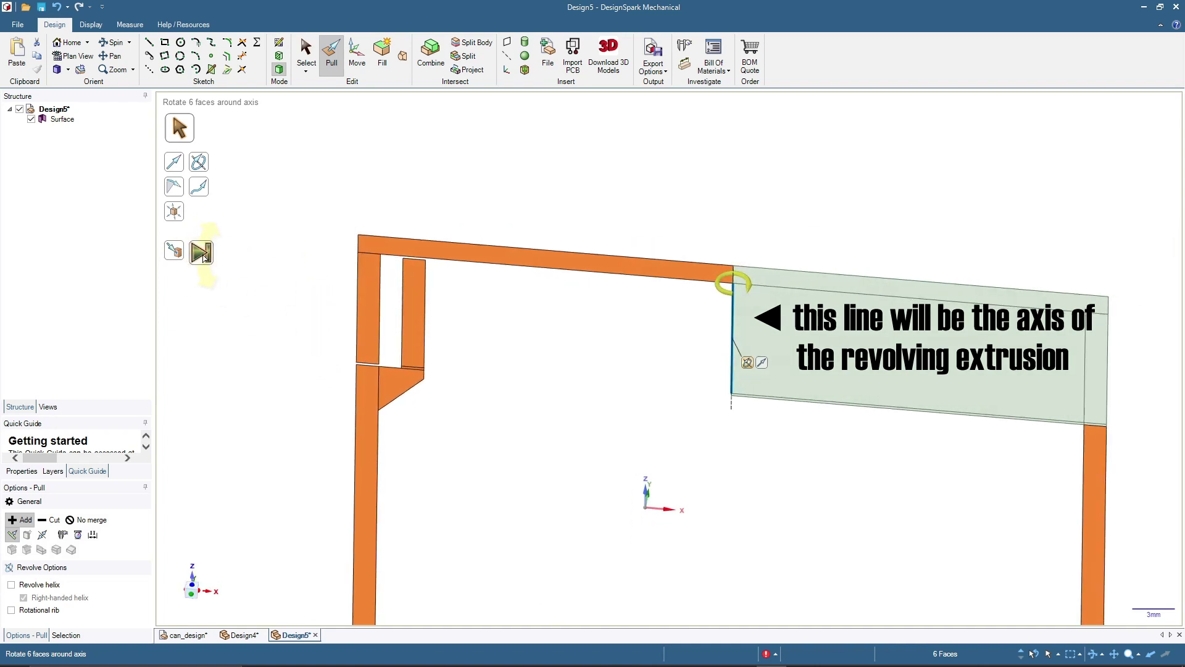
scroll(284, 272, "down", 2)
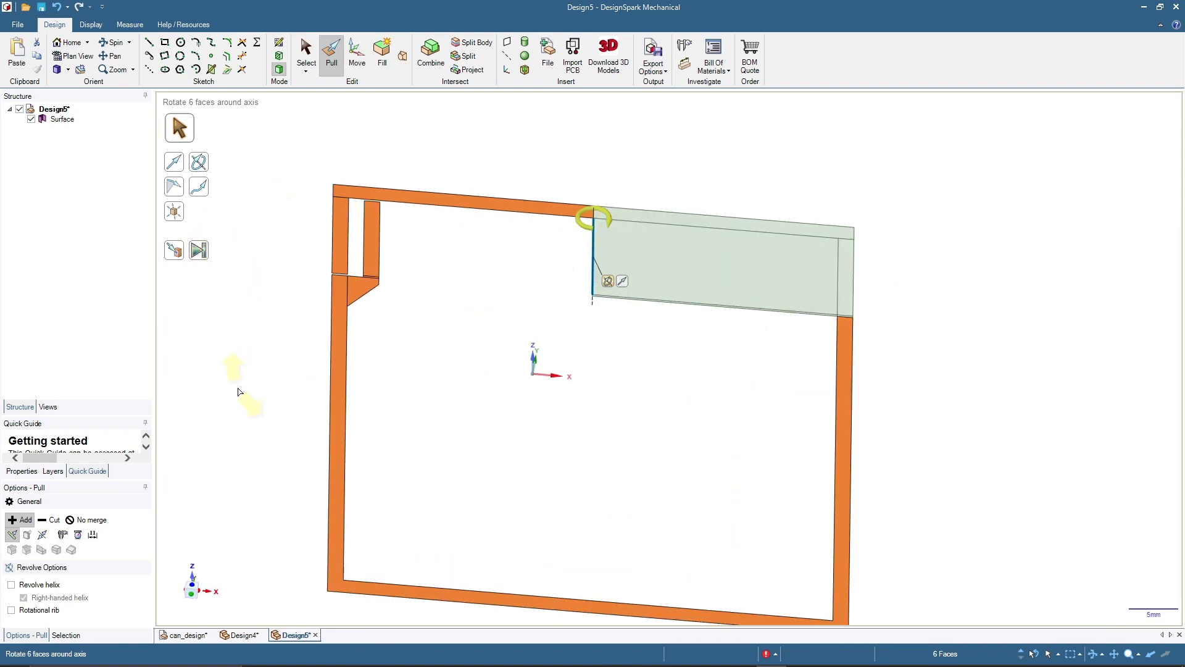
left_click(199, 250)
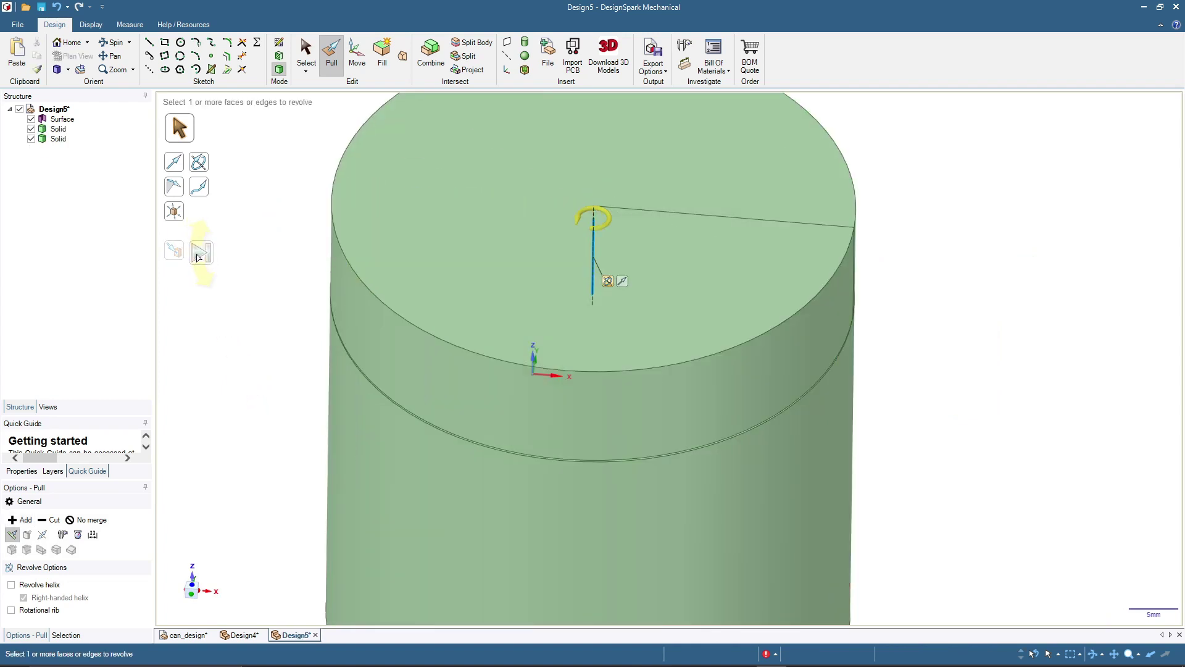
- Delete the leftover sketch Surface from the Structure tree
left_click(306, 53)
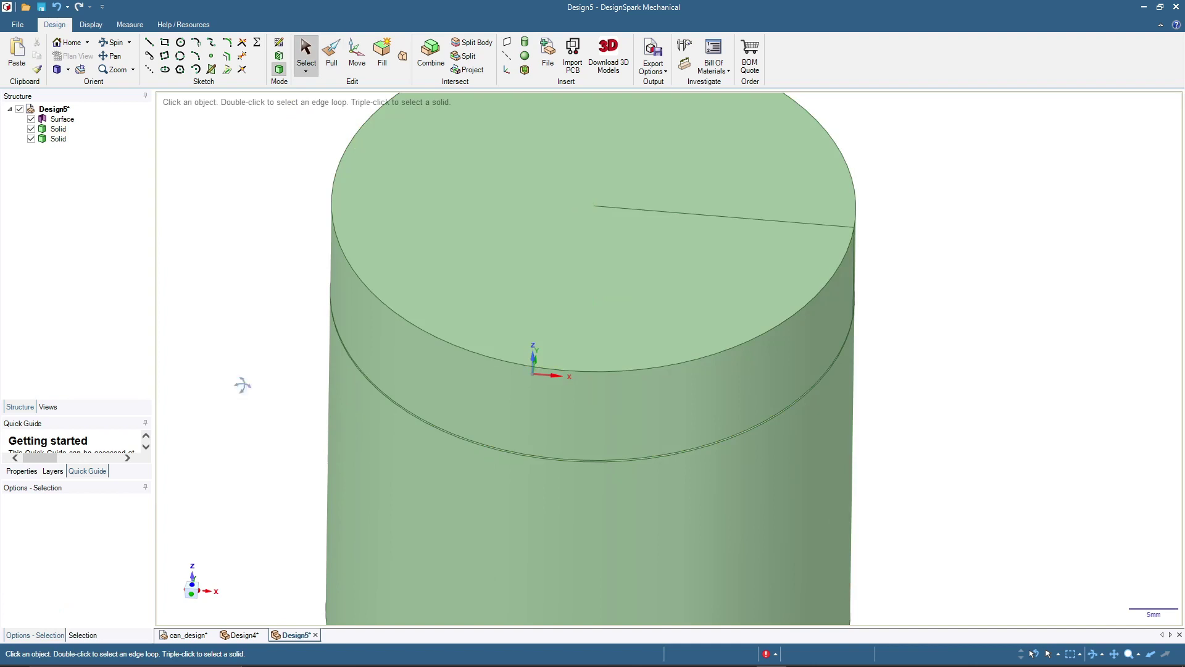
middle_click_drag(240, 386, 265, 315)
middle_click_drag(251, 197, 246, 267)
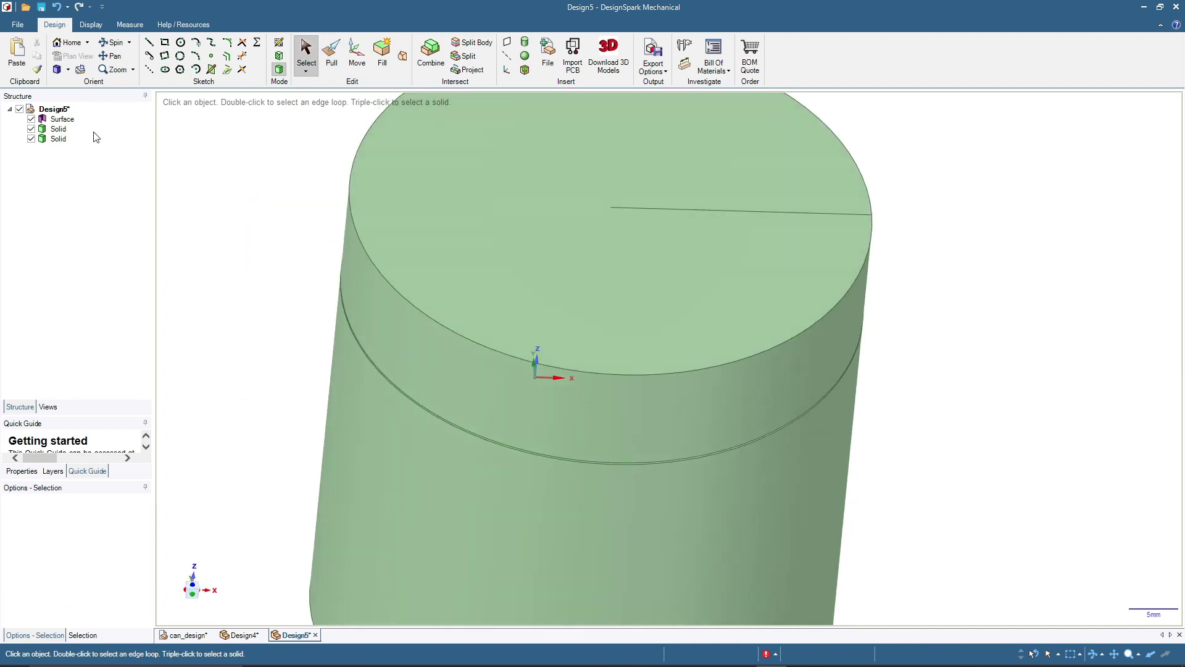
left_click(68, 120)
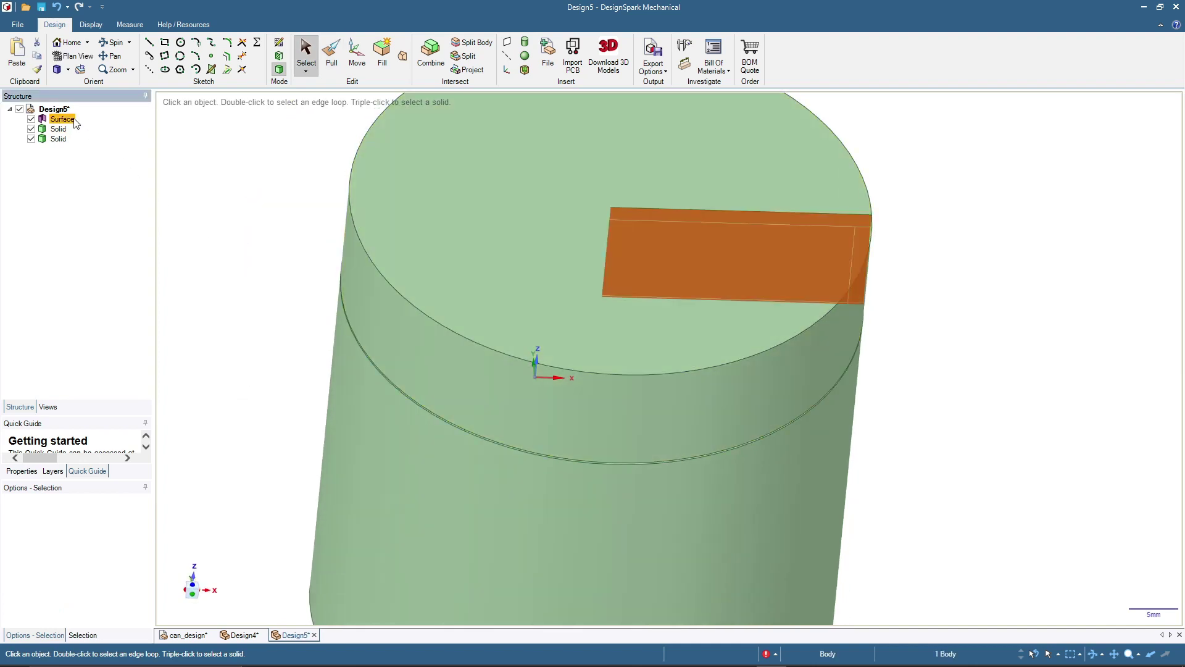
key("Delete")
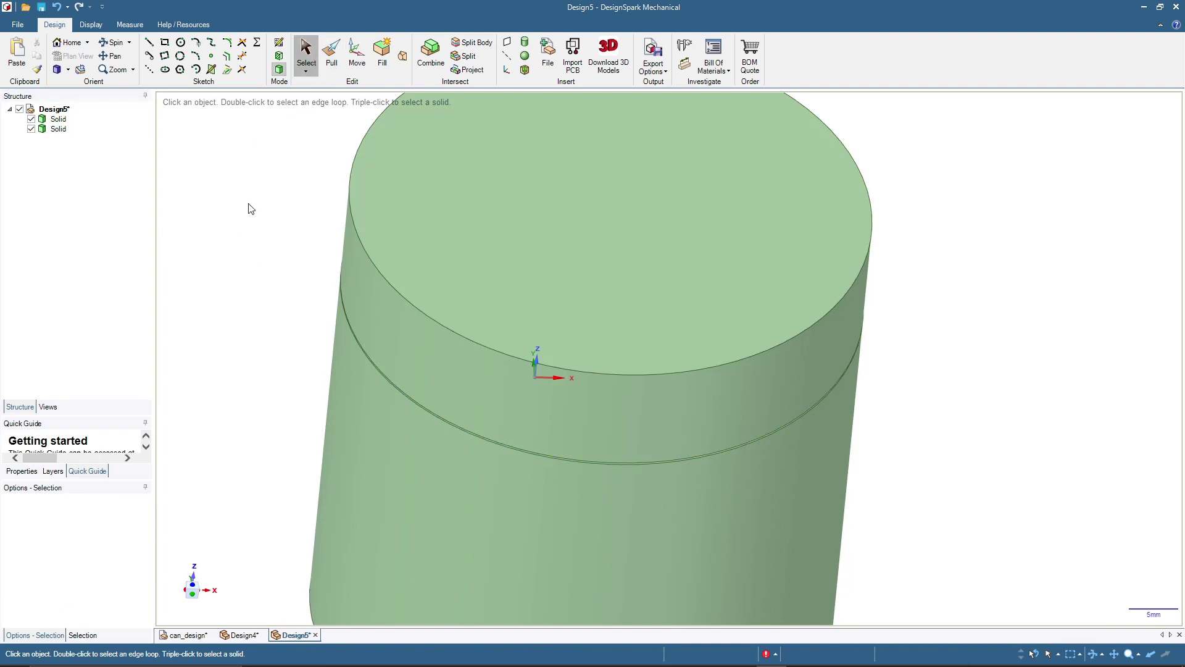
- Switch to Section Mode to show the can and lid in cross-section
left_click(564, 405)
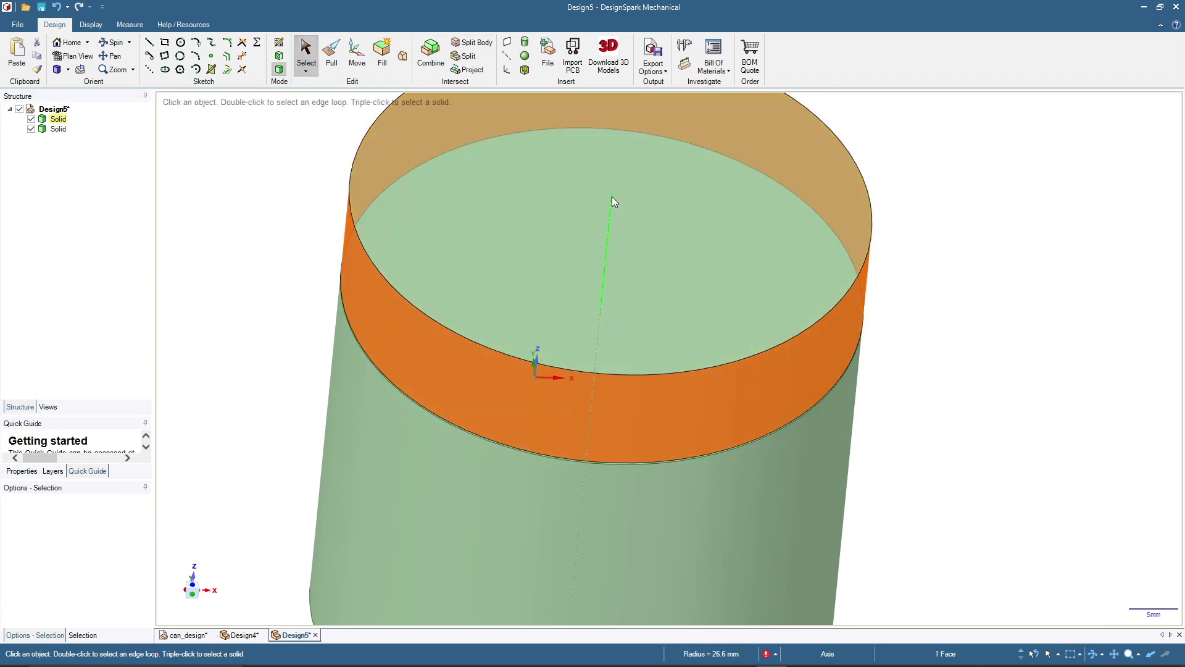
left_click(613, 196)
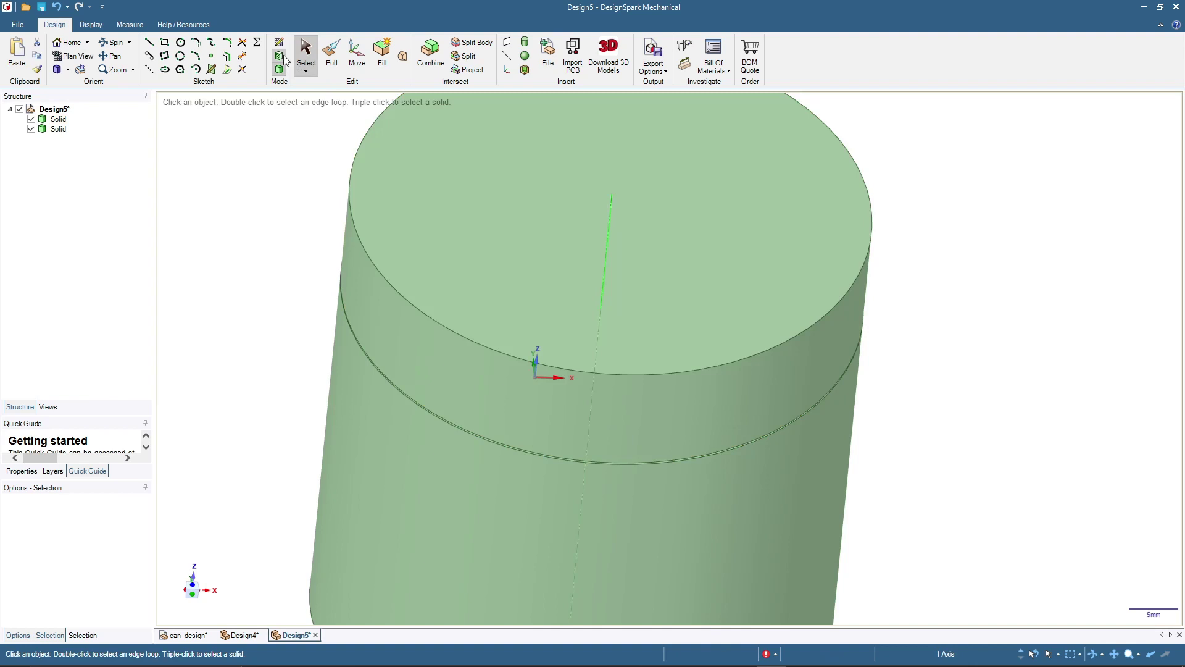
left_click(278, 59)
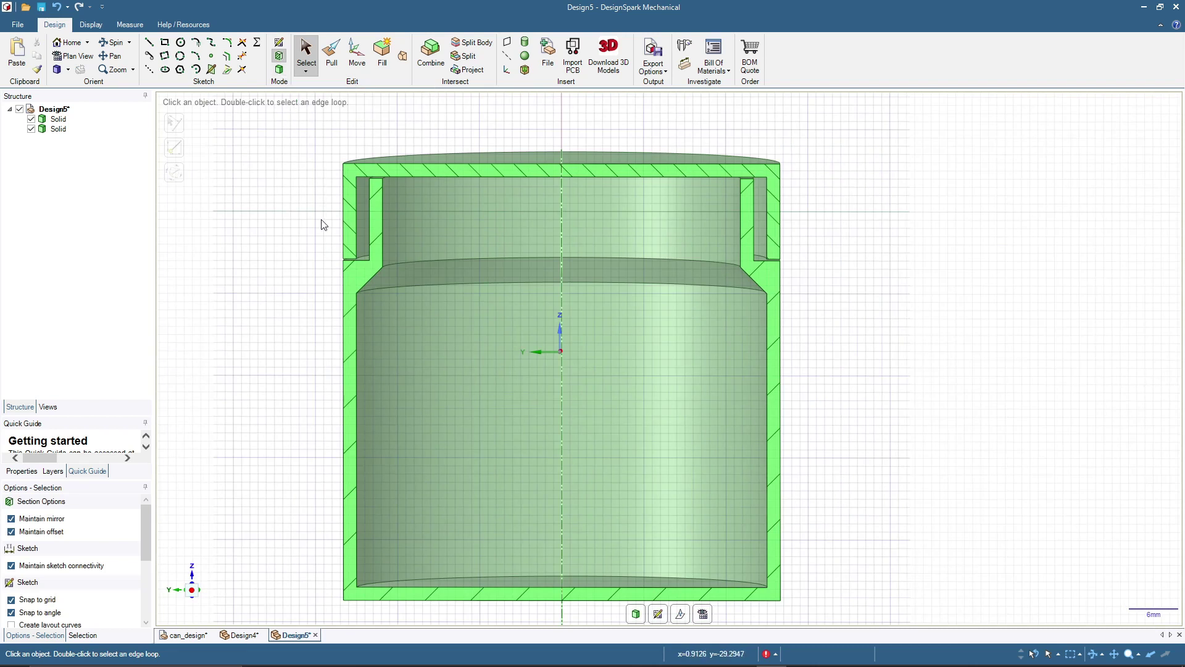
left_click(279, 43)
scroll(363, 241, "up", 2)
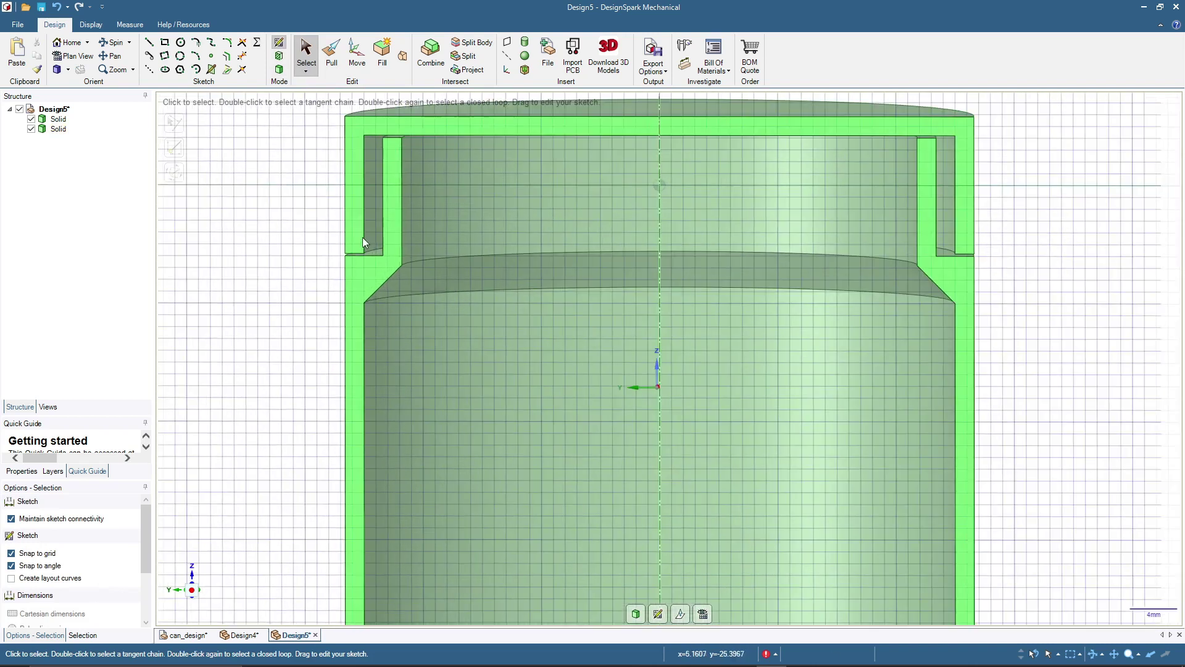
scroll(363, 241, "up", 4)
scroll(431, 373, "down", 2)
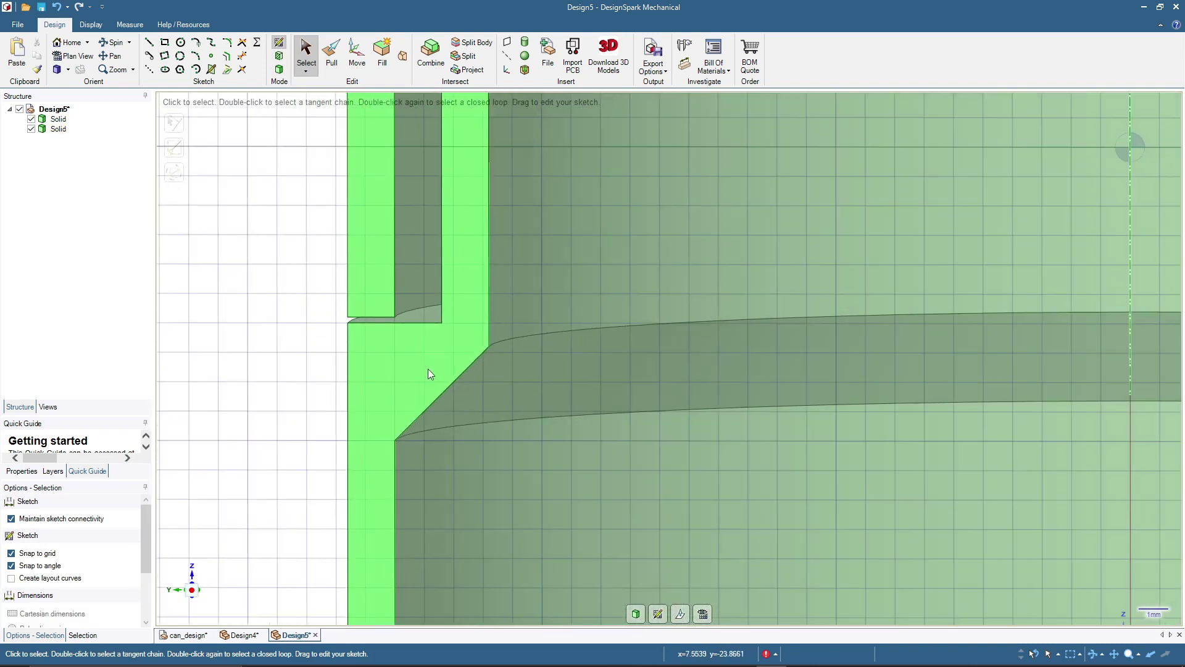
scroll(441, 192, "up", 2)
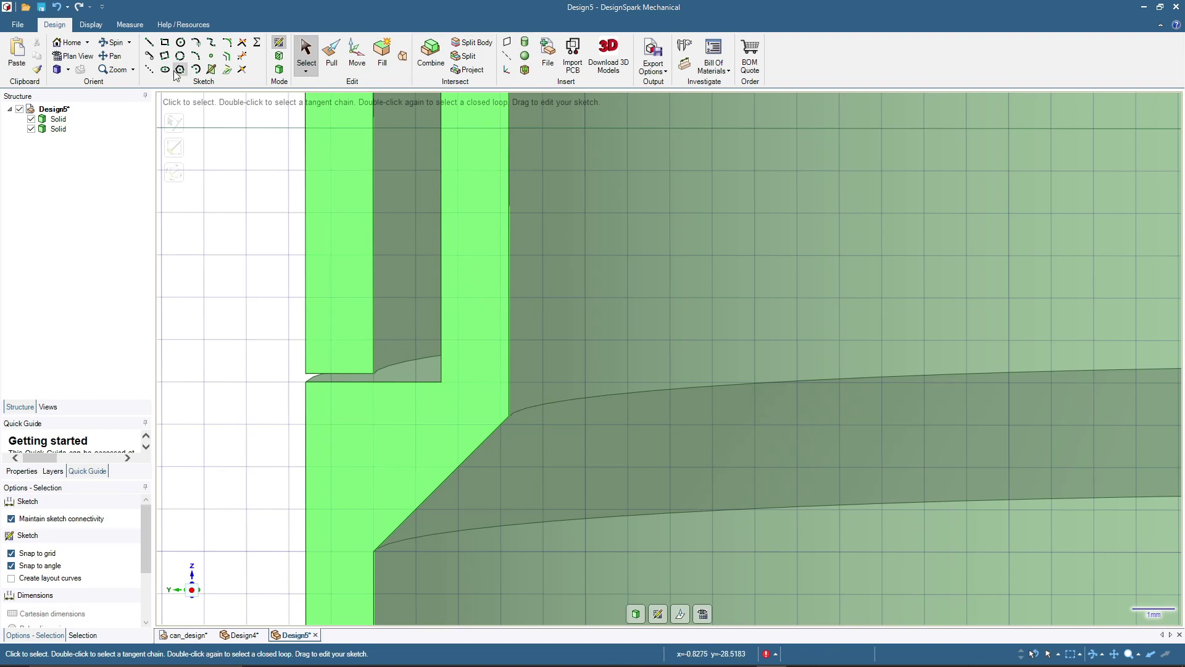
- Draw a 60° triangle with 1.6 mm sides on the lid wall edge
left_click(150, 44)
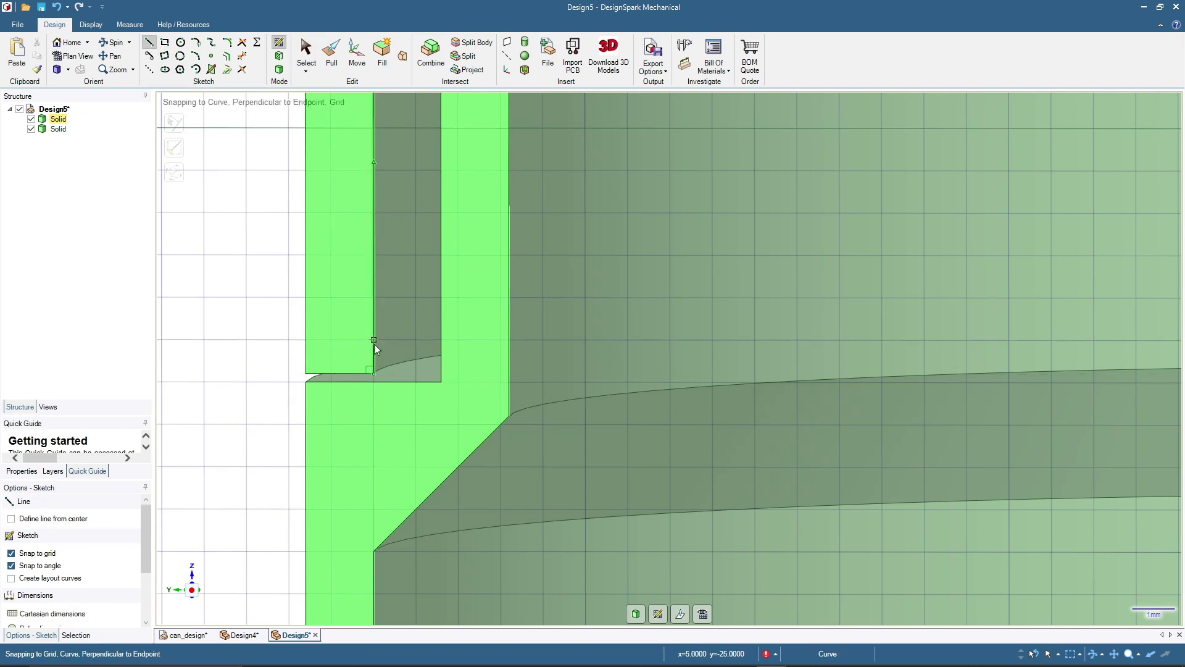
left_click(374, 373)
left_click(373, 373)
left_click(372, 339)
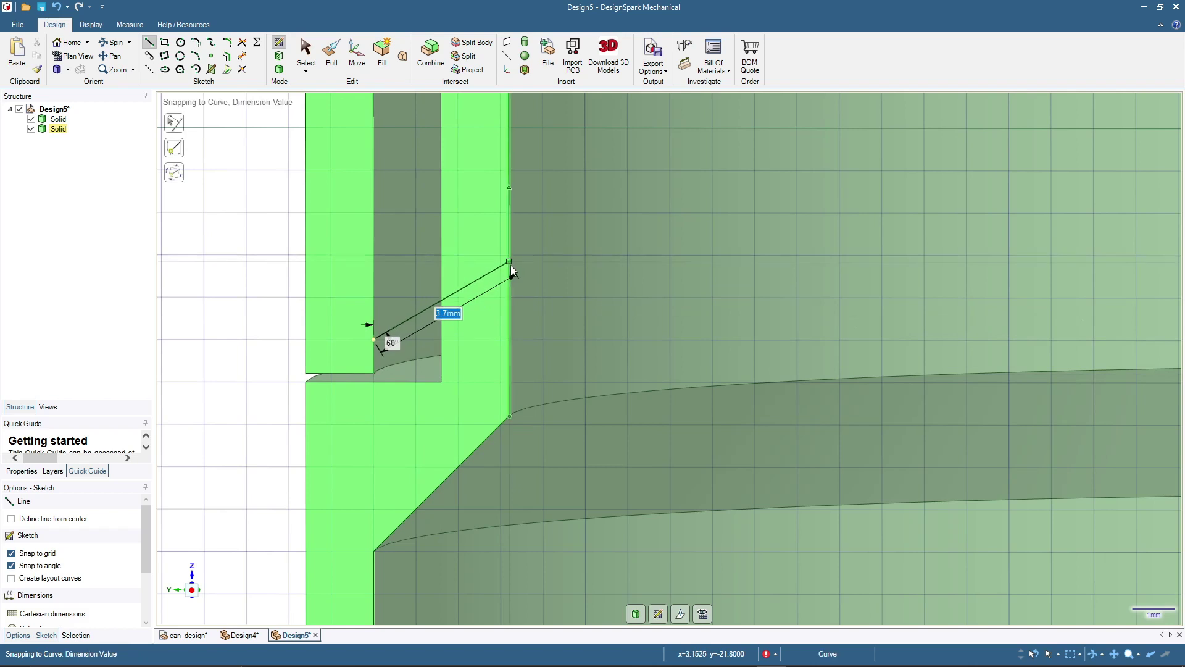
type("1.6")
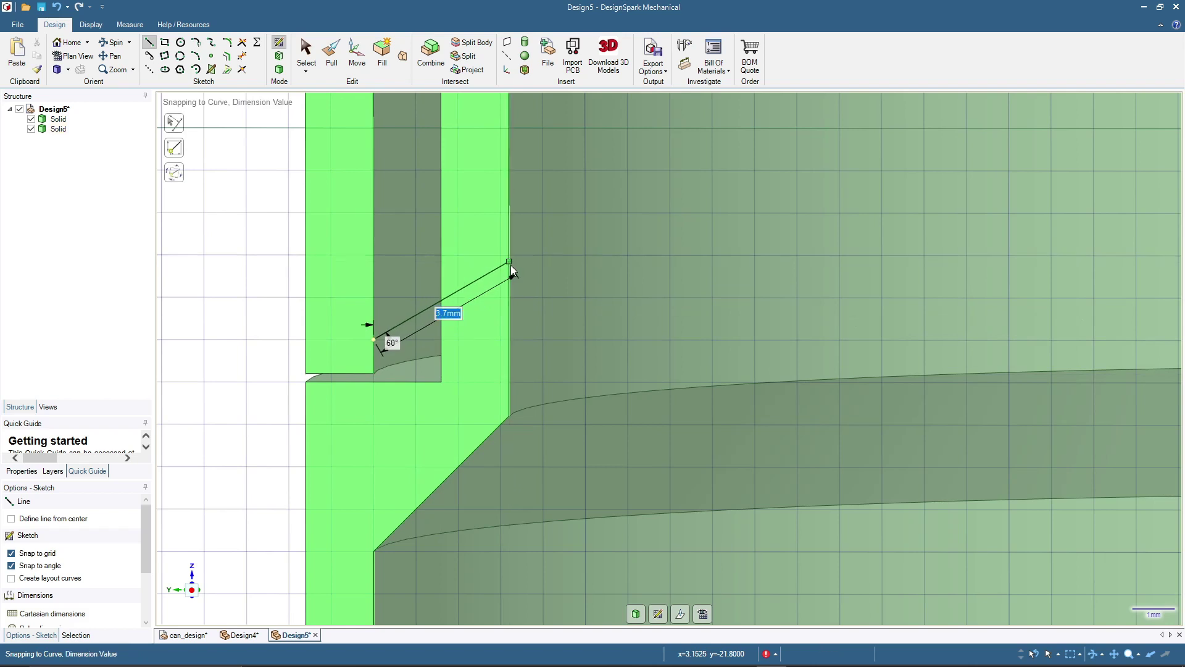
key("Return")
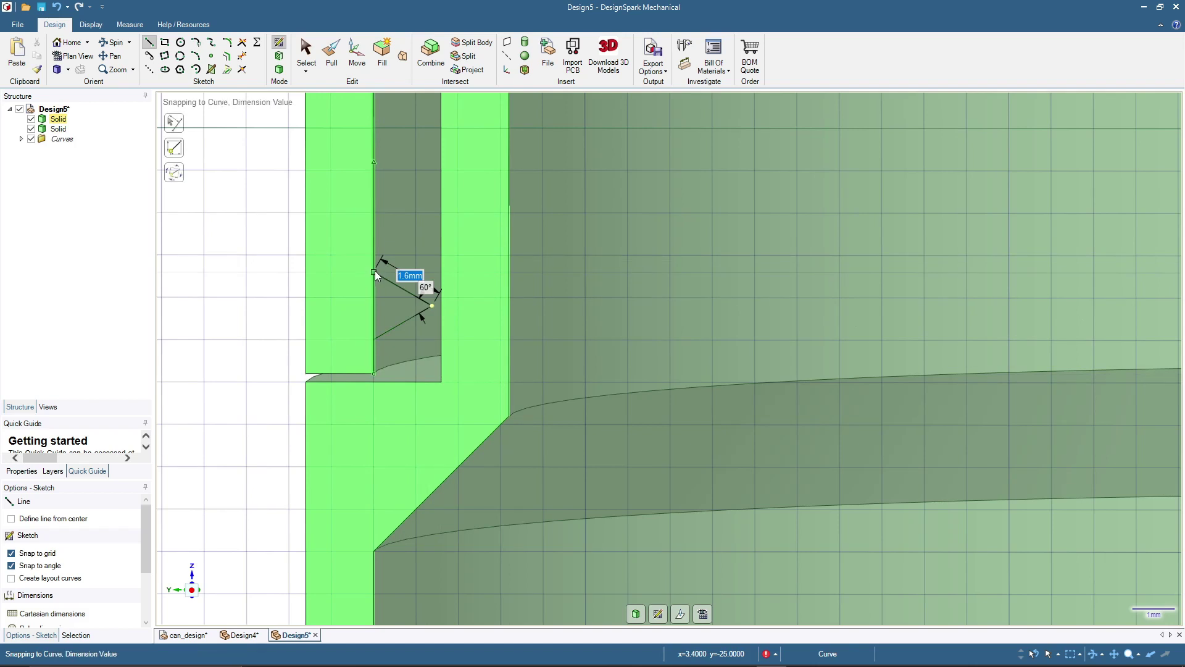
left_click(375, 270)
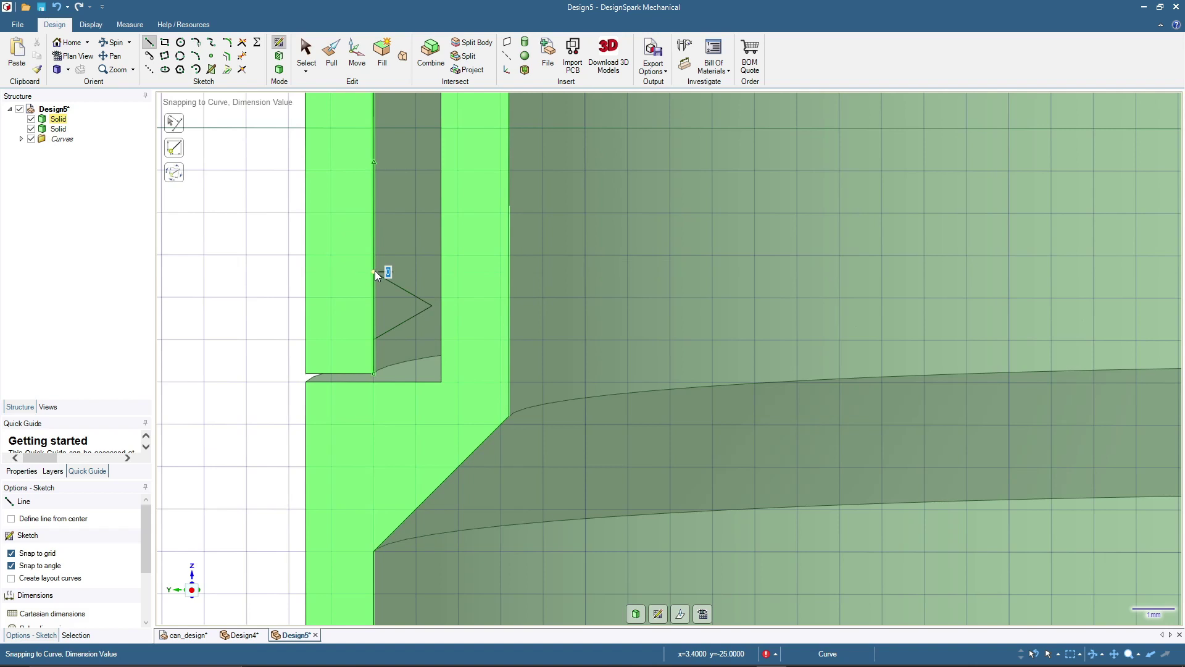
- Add a 1 mm by 1.6 mm rectangle anchored at the triangle's top point
left_click(165, 42)
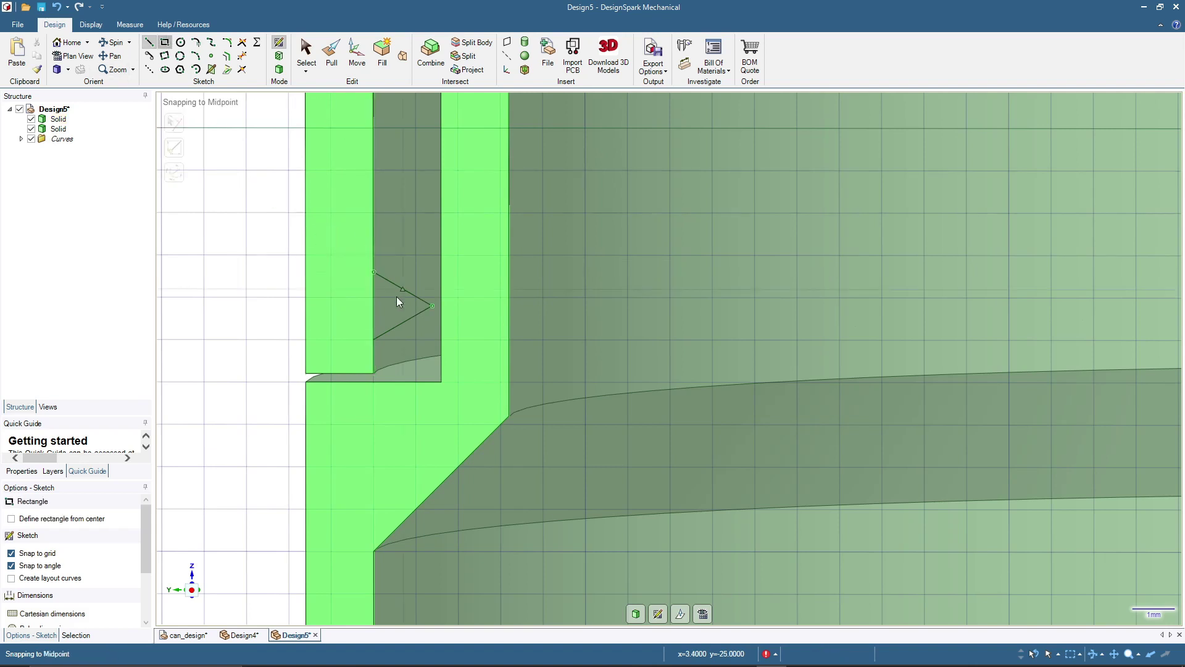
left_click(373, 273)
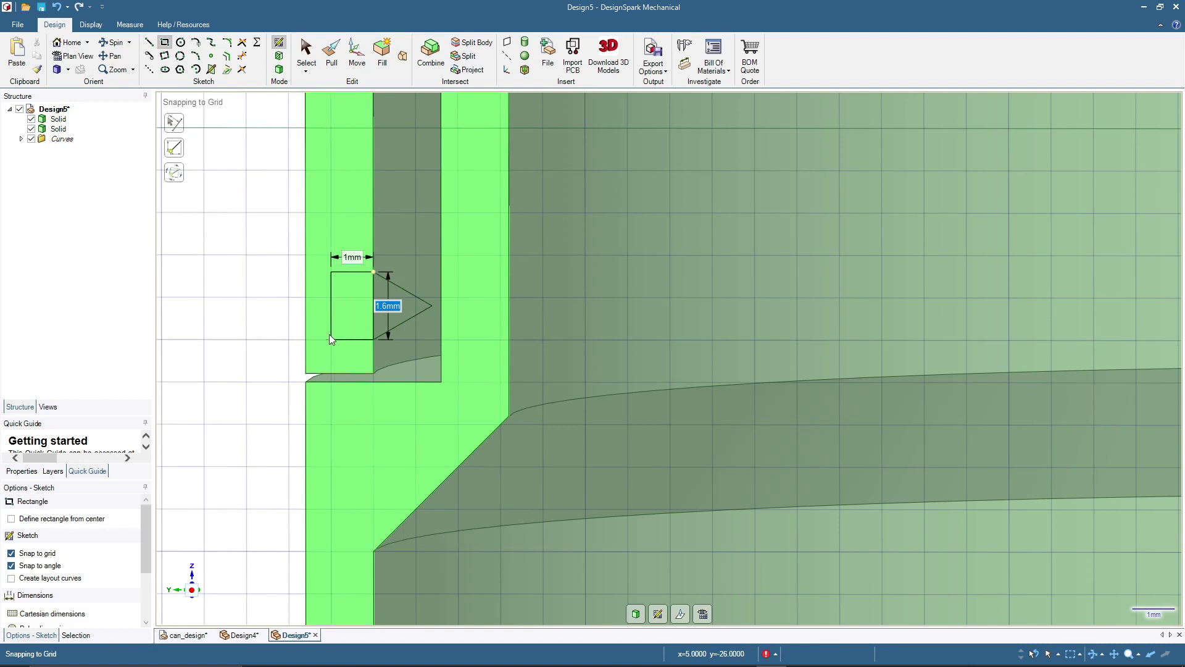
key("Tab")
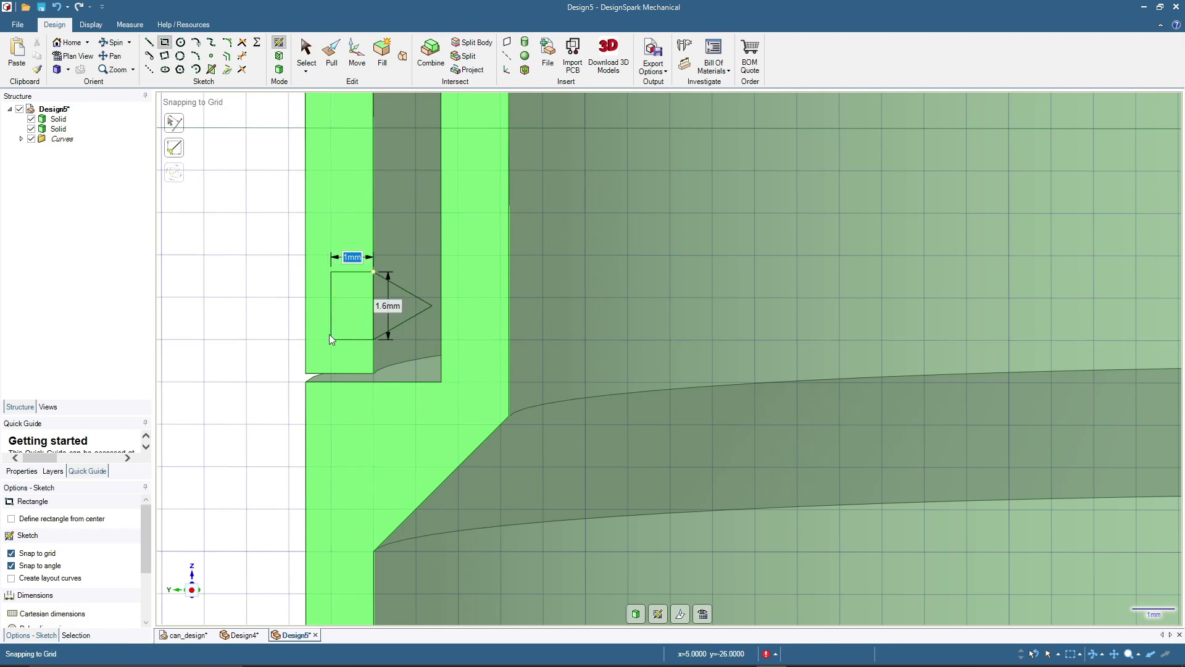
left_click(307, 56)
scroll(442, 308, "up", 3)
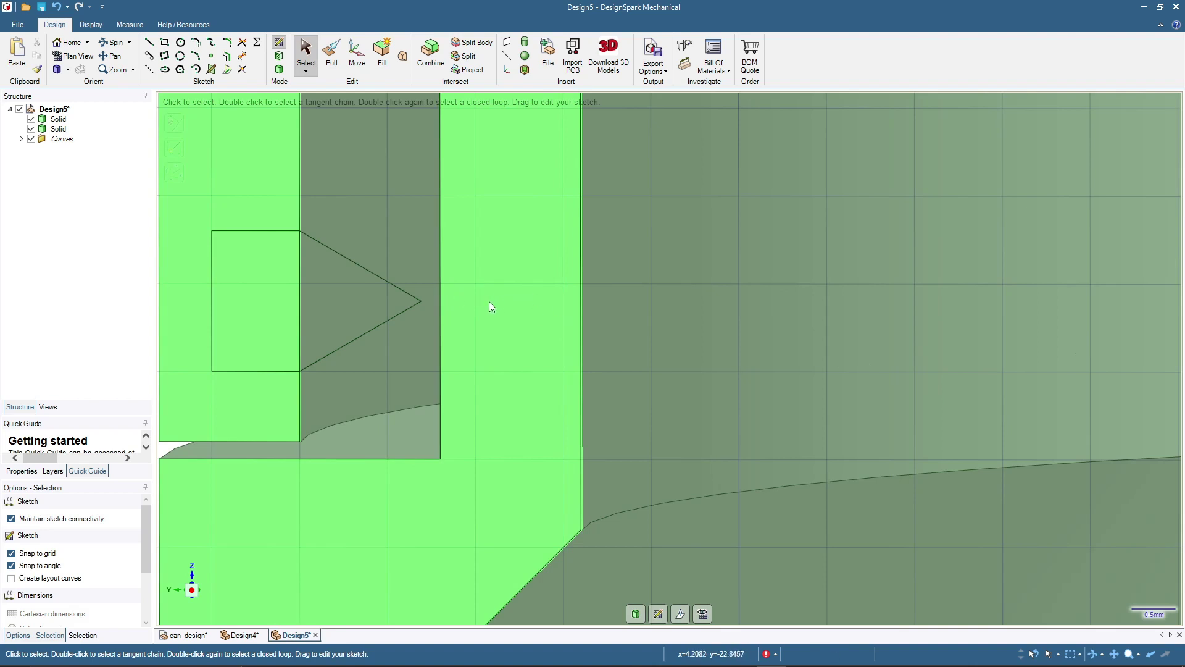
- Draw the offset V outline with a 30° slanted line ending on the wall edge
left_click(148, 42)
left_click(420, 301)
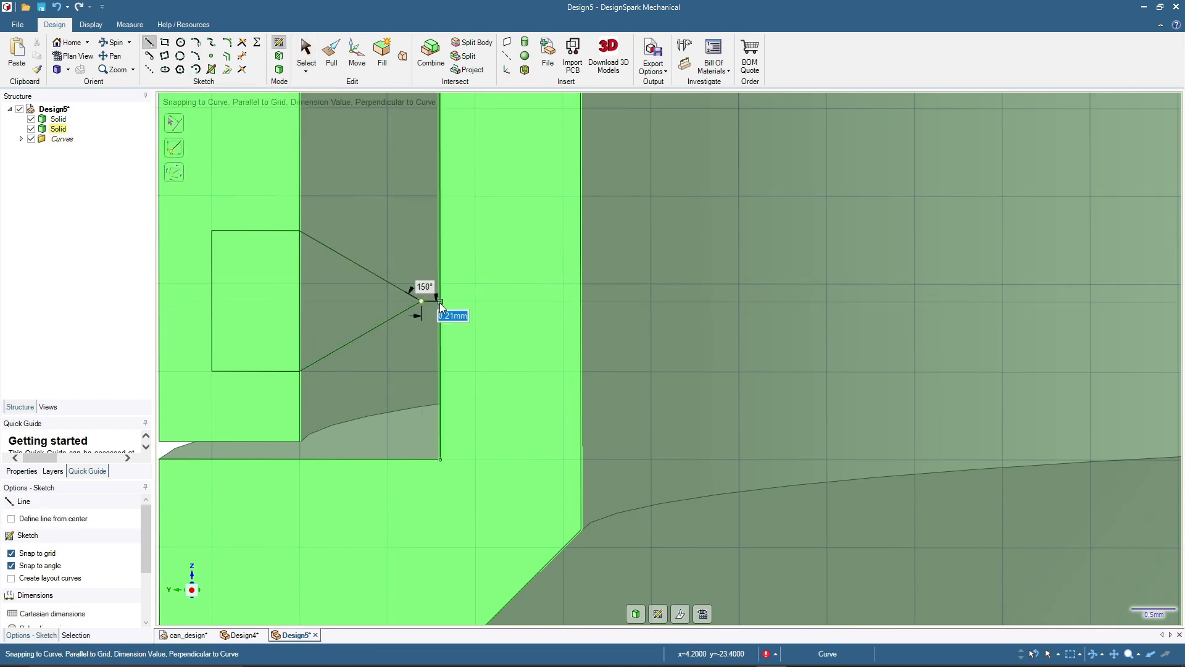
left_click(439, 303)
key("Escape")
left_click(442, 302)
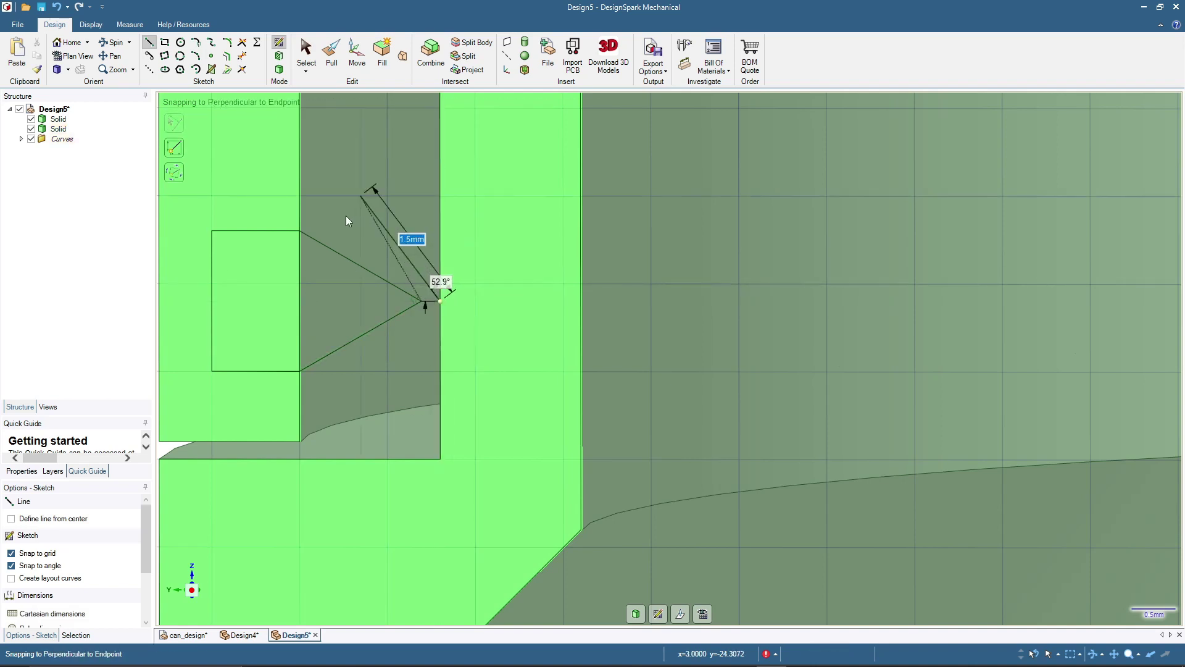
left_click(318, 231)
key("Escape")
left_click(318, 231)
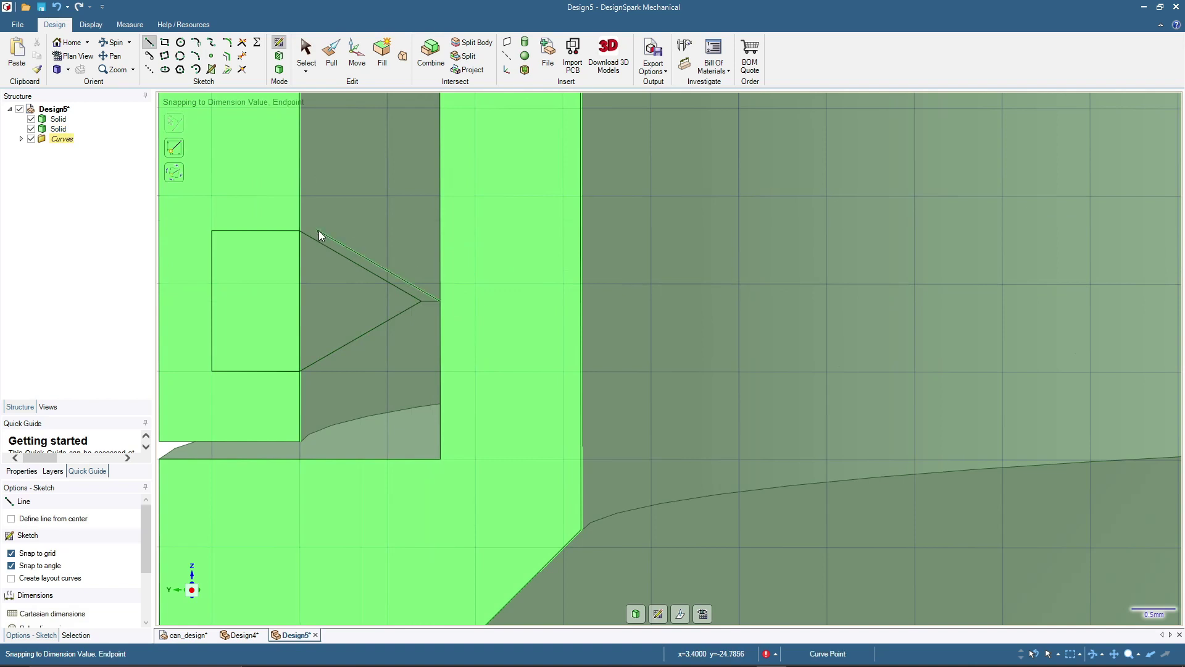
left_click(440, 161)
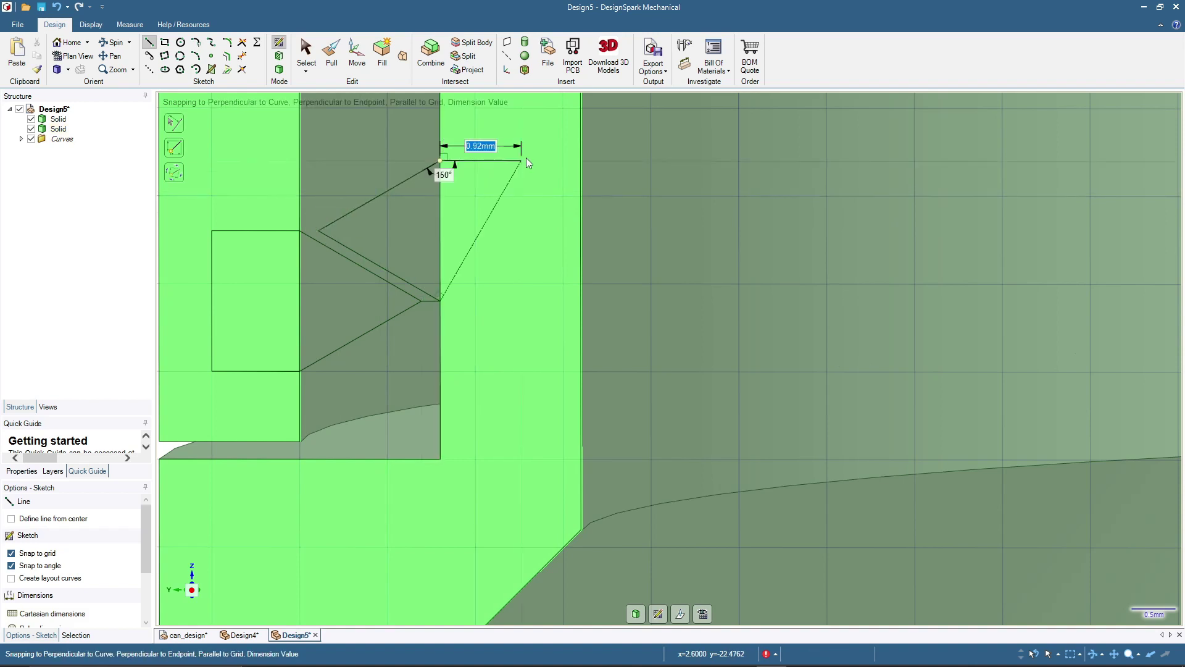
- Add a 0.92 mm by 1.6 mm rectangle beside the offset V
left_click(527, 161)
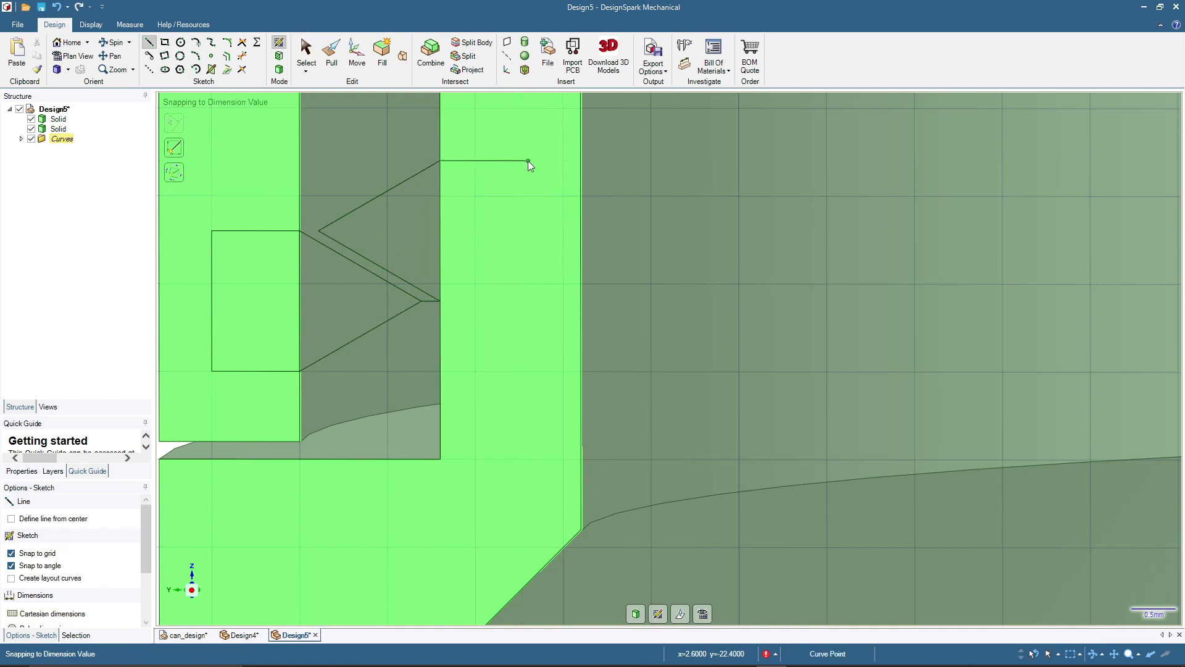
type("1.6")
key("Return")
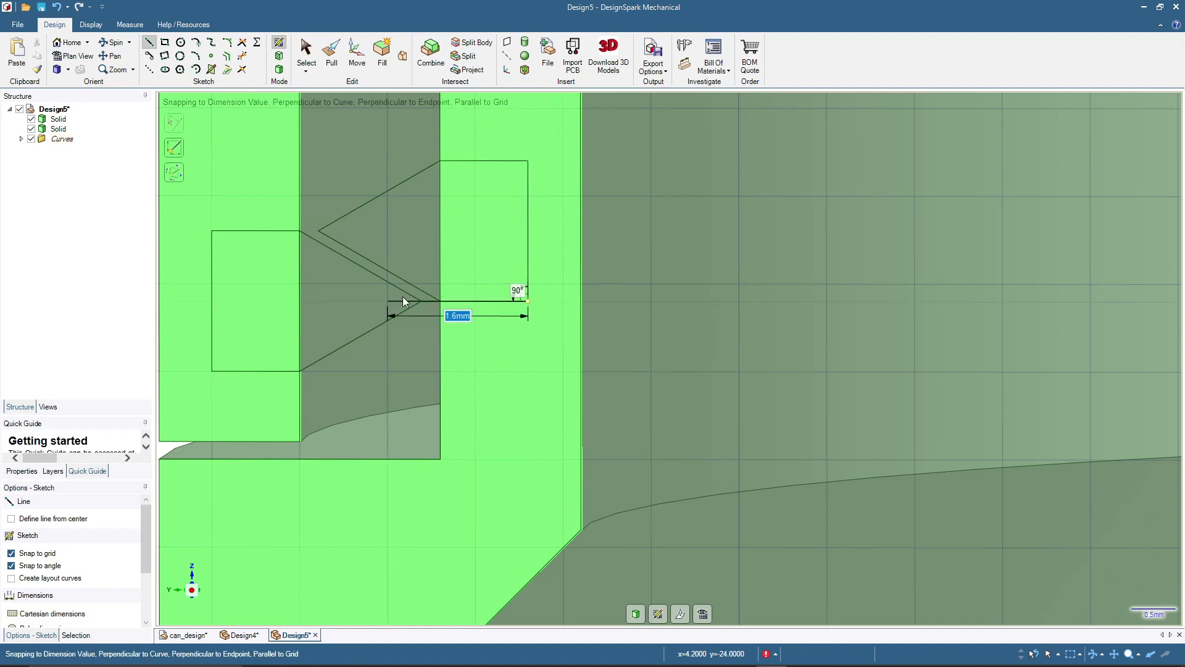
left_click(440, 301)
left_click(441, 300)
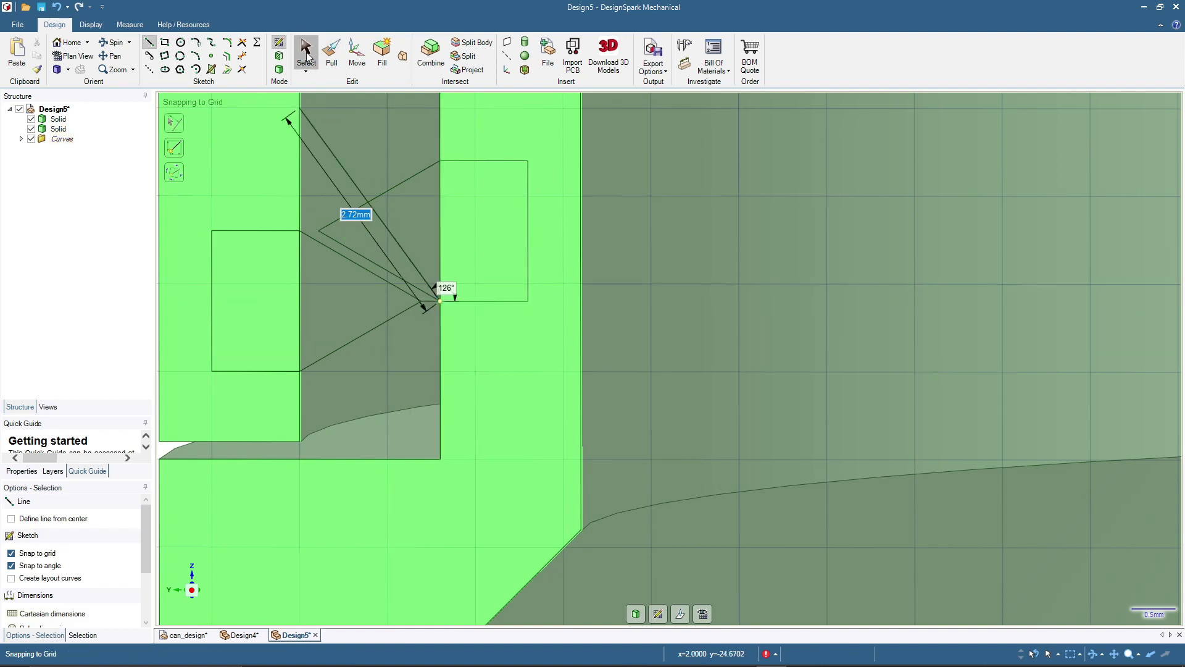
left_click(307, 55)
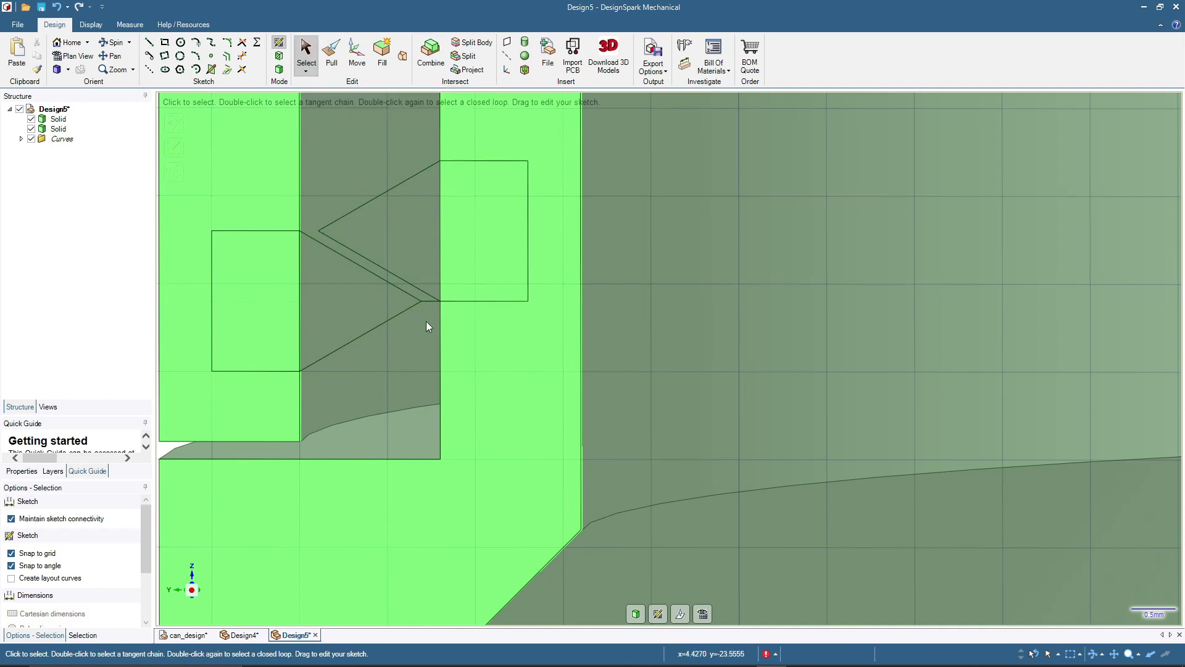
- Delete the stray 0.21 mm short line at the triangle tip
left_click(428, 302)
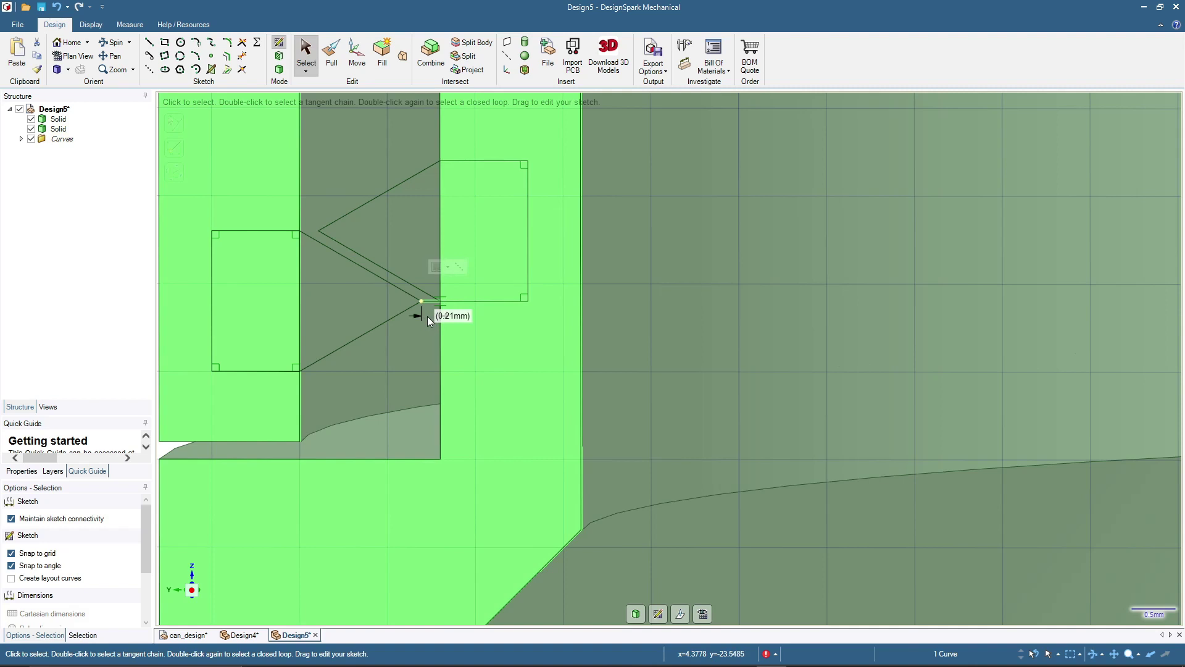
key("Delete")
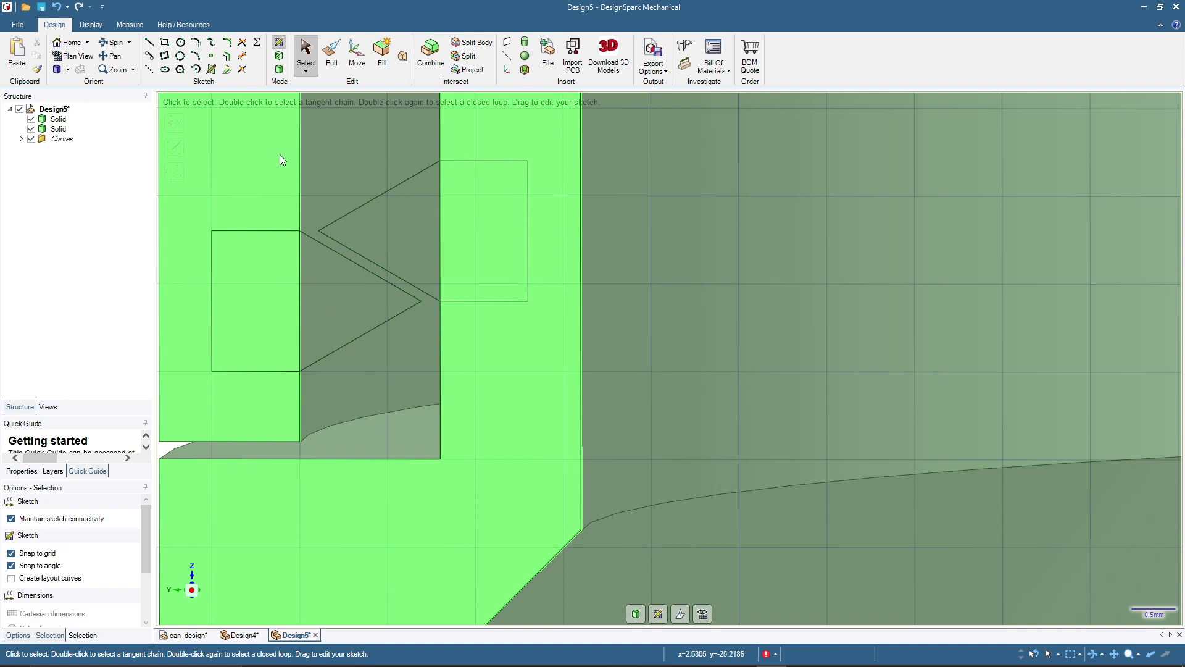
left_click(424, 302)
left_click(428, 301)
- Draw three-point rectangles: a 1.6 × 0.4 mm one at the triangle tip and another on the left wall
left_click(166, 57)
left_click(422, 301)
left_click(300, 371)
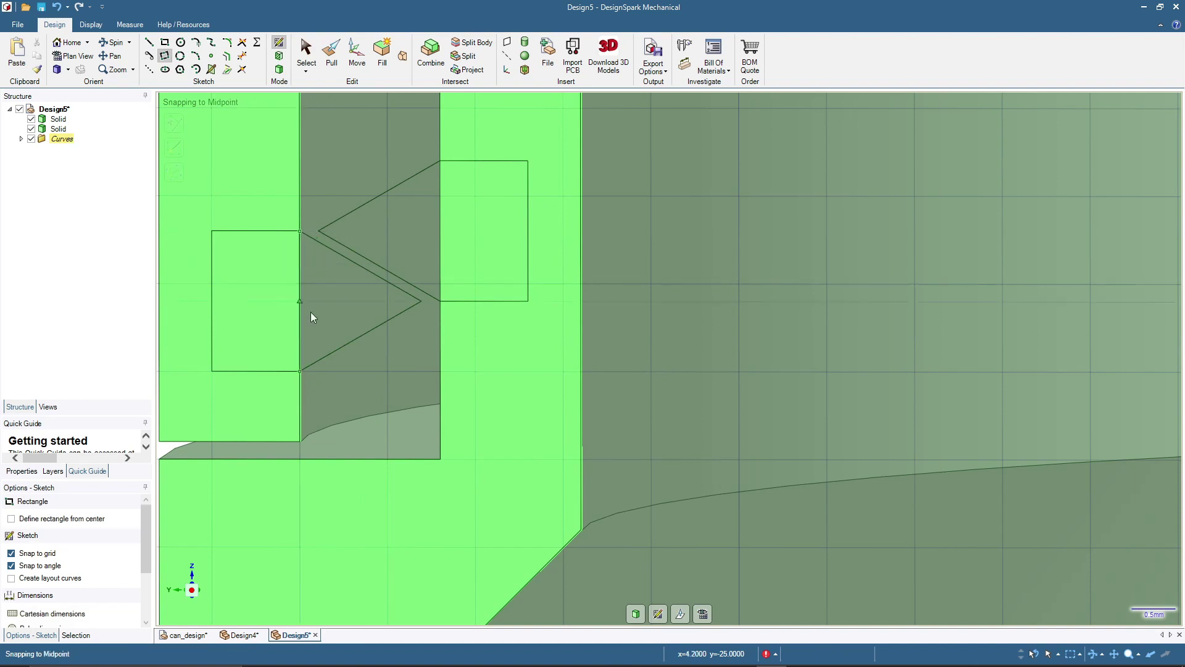
left_click(440, 231)
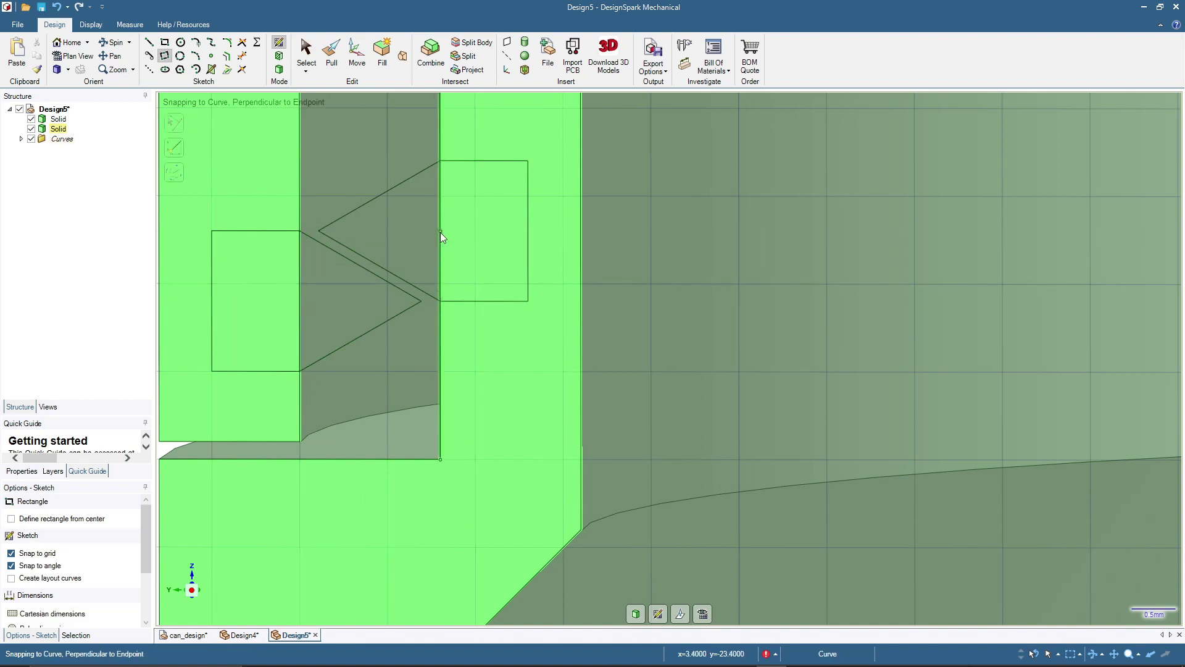
left_click(440, 371)
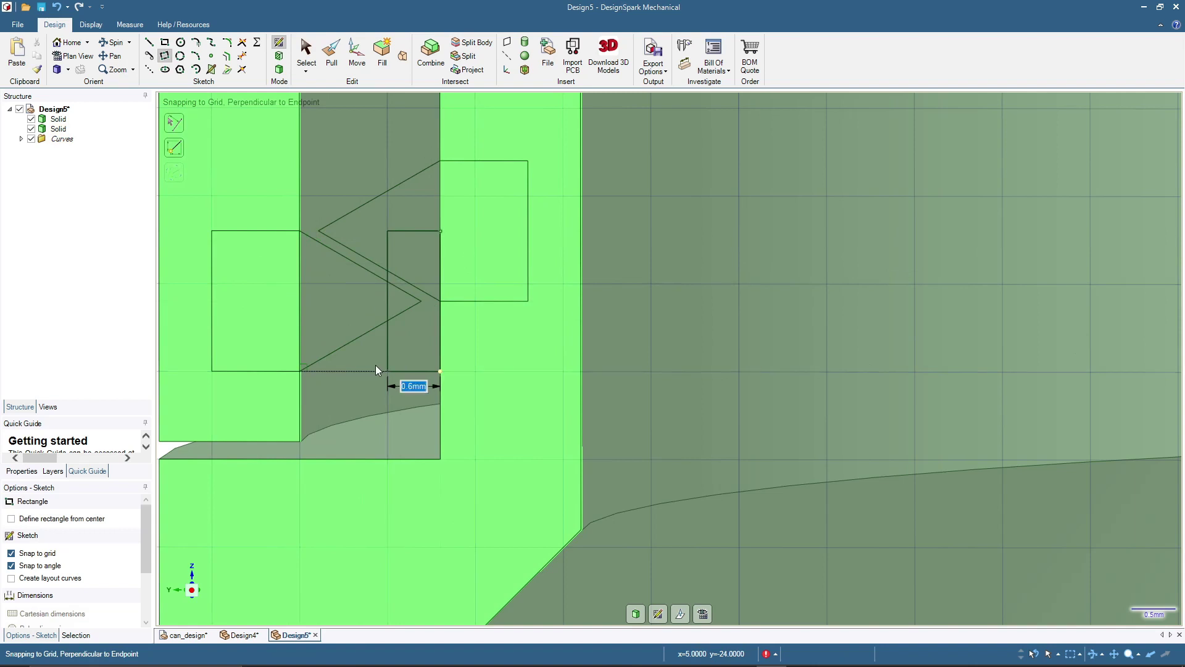
left_click(418, 375)
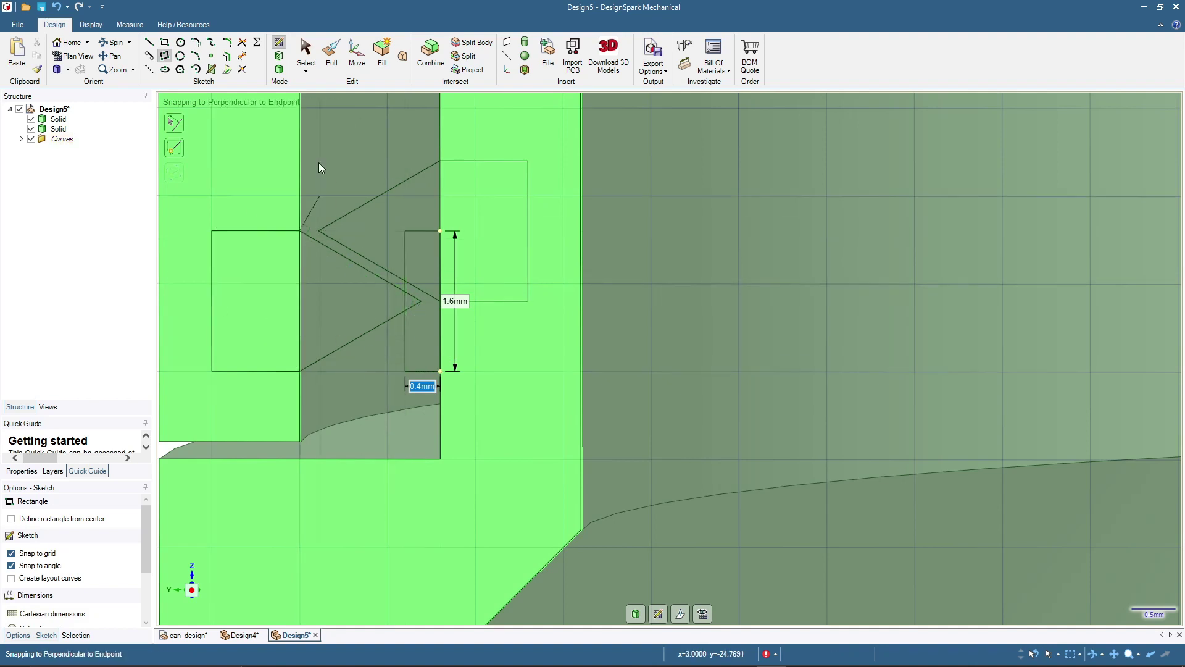
left_click(299, 198)
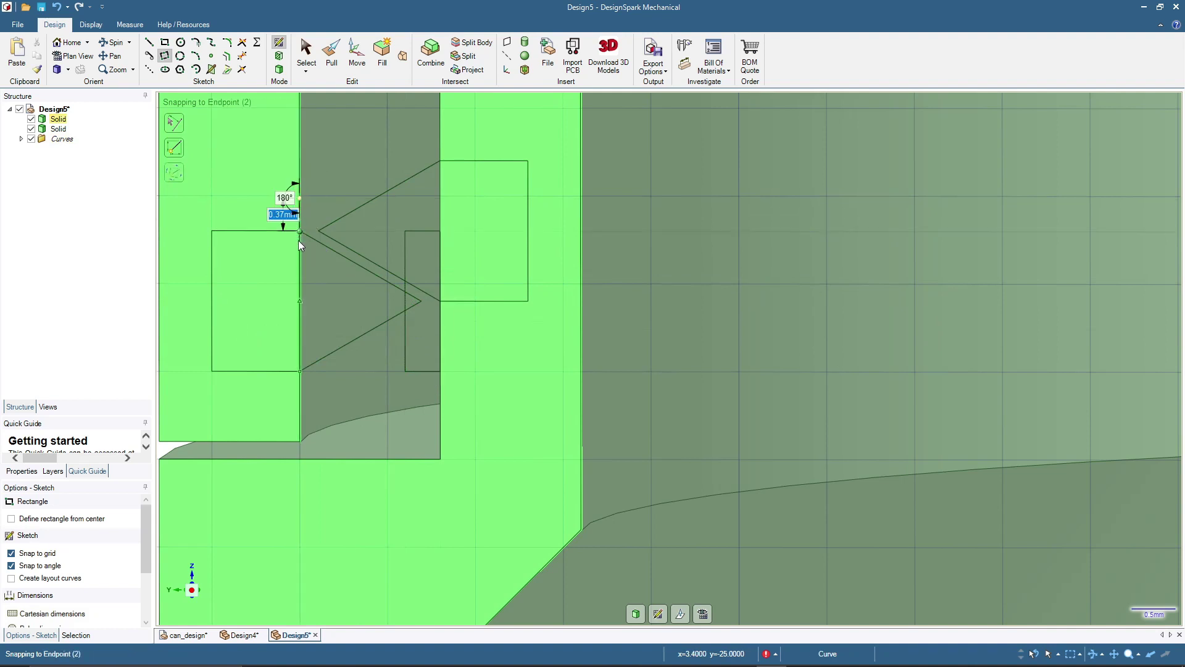
left_click(298, 282)
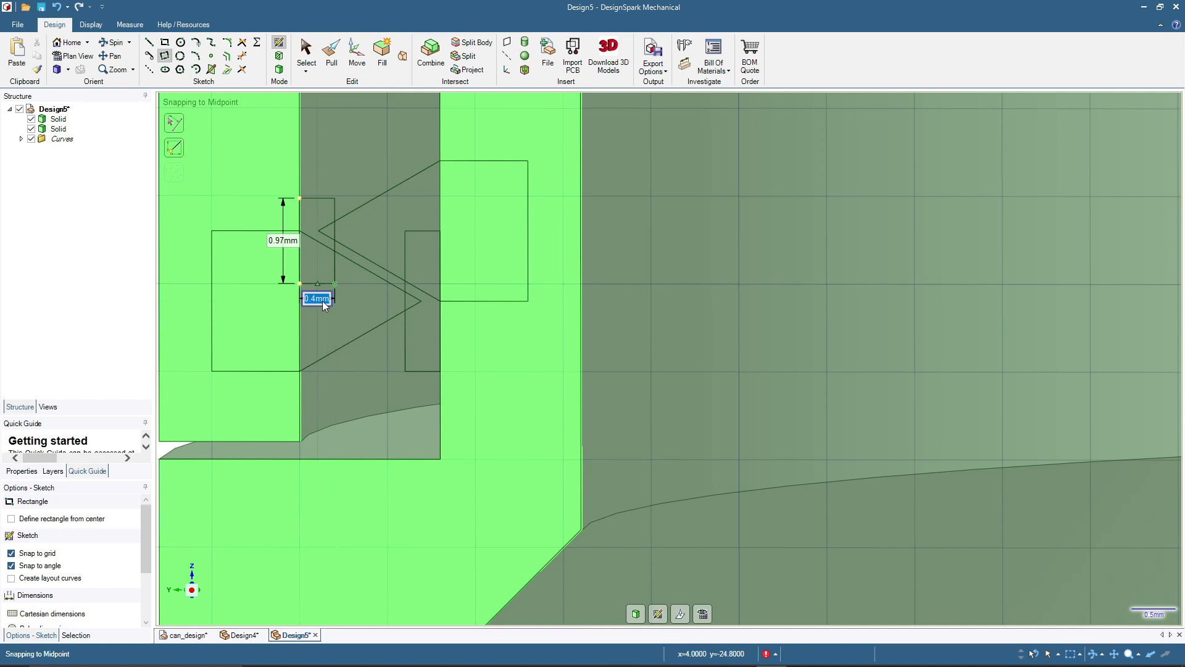
left_click(307, 54)
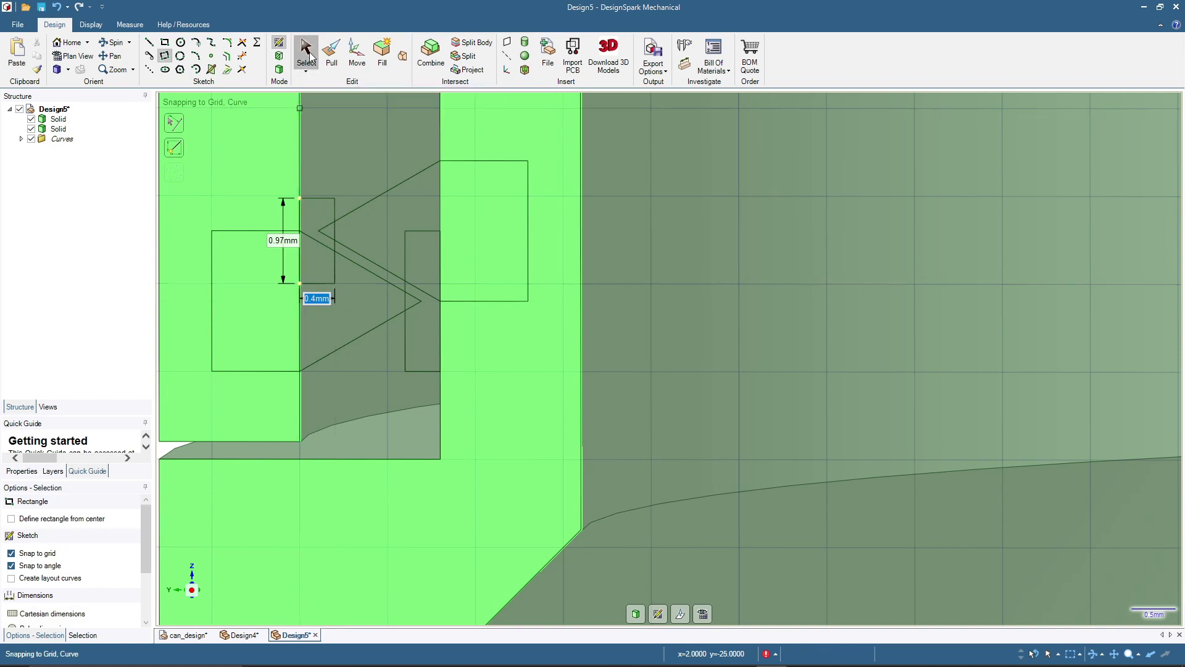
- Hide both Solid bodies, leaving only the thread profile sketch
left_click(58, 119)
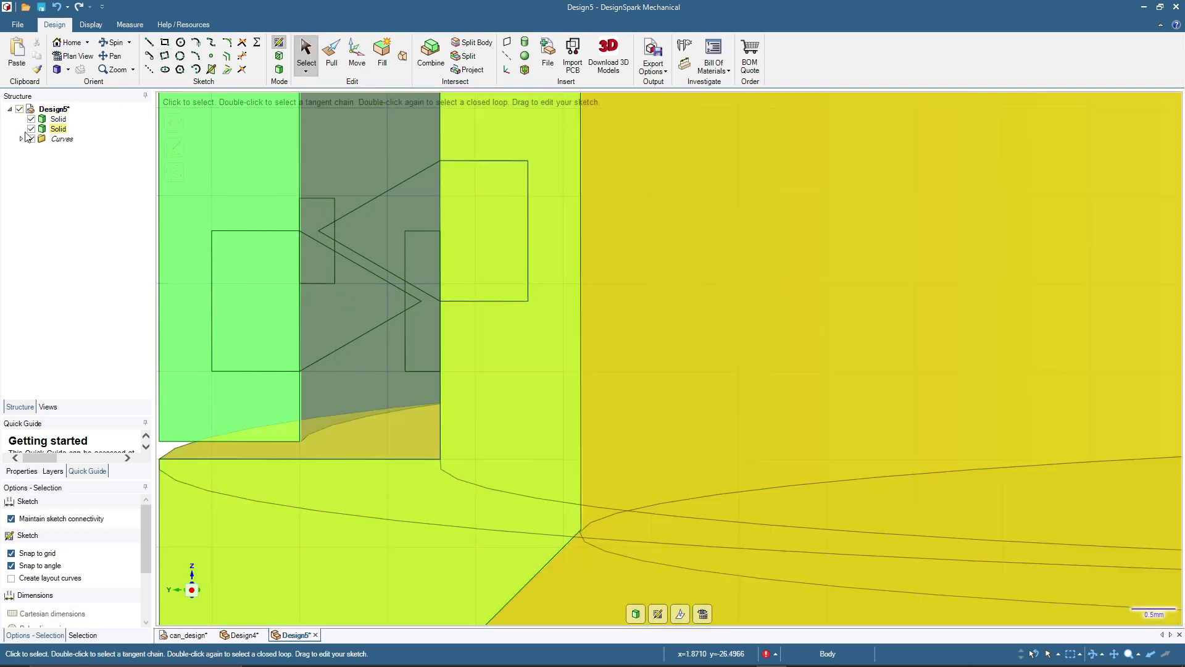
left_click(31, 128)
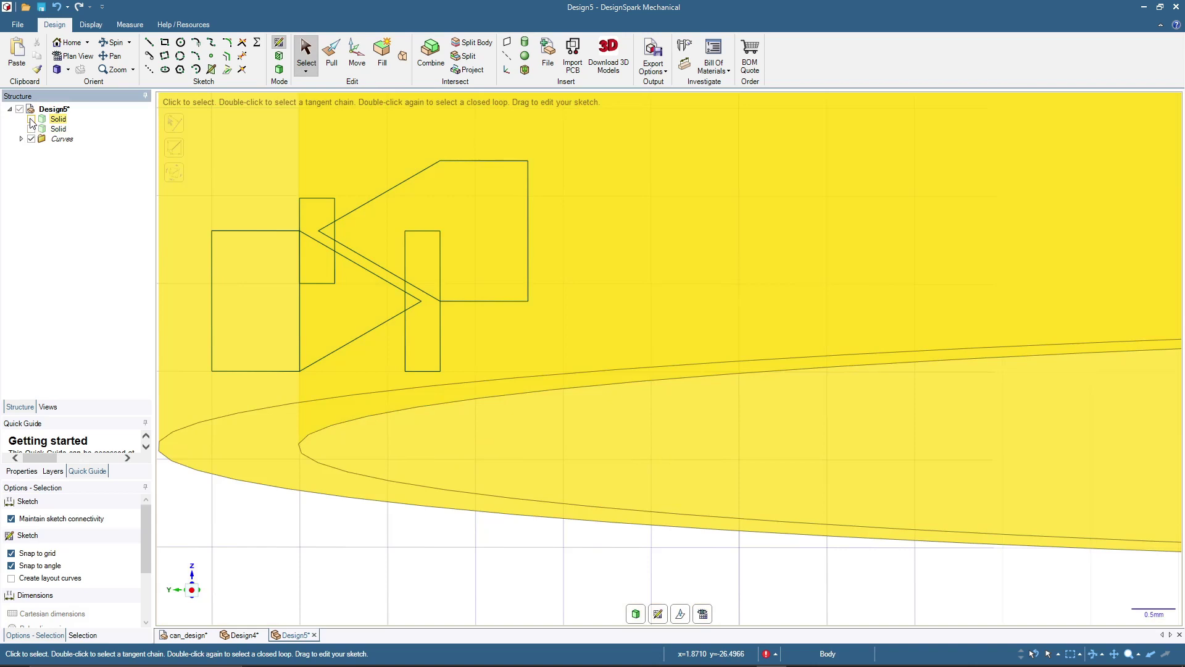
left_click(31, 119)
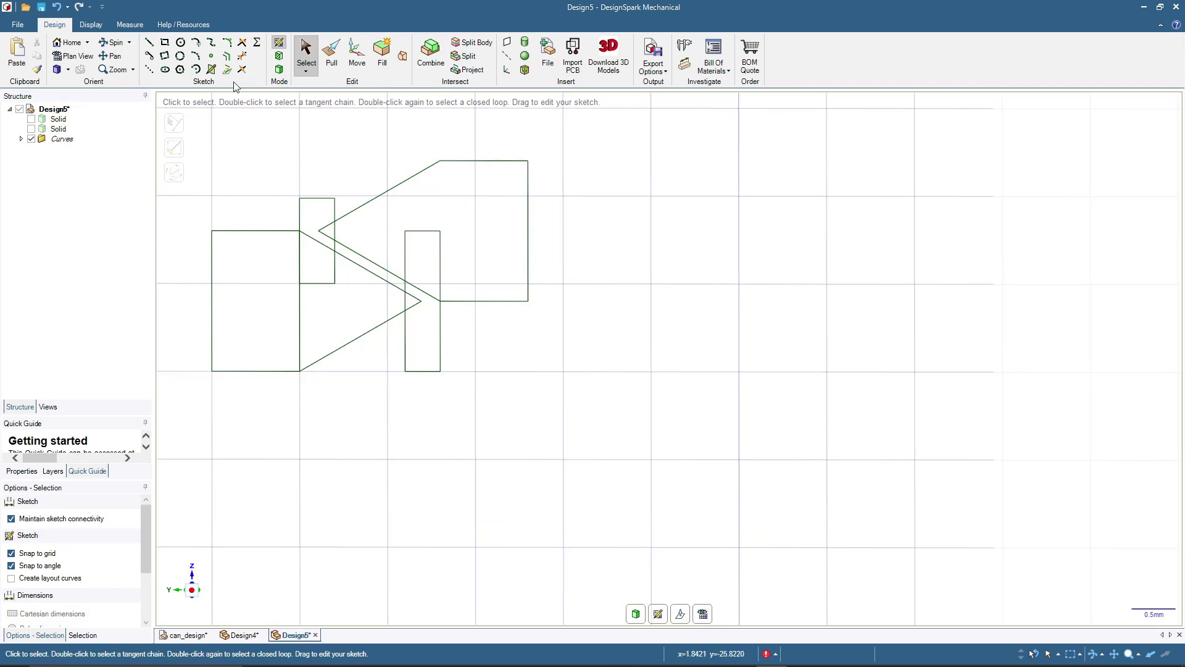
- Convert the thread profile sketch into filled surfaces with 3D Mode
left_click(278, 70)
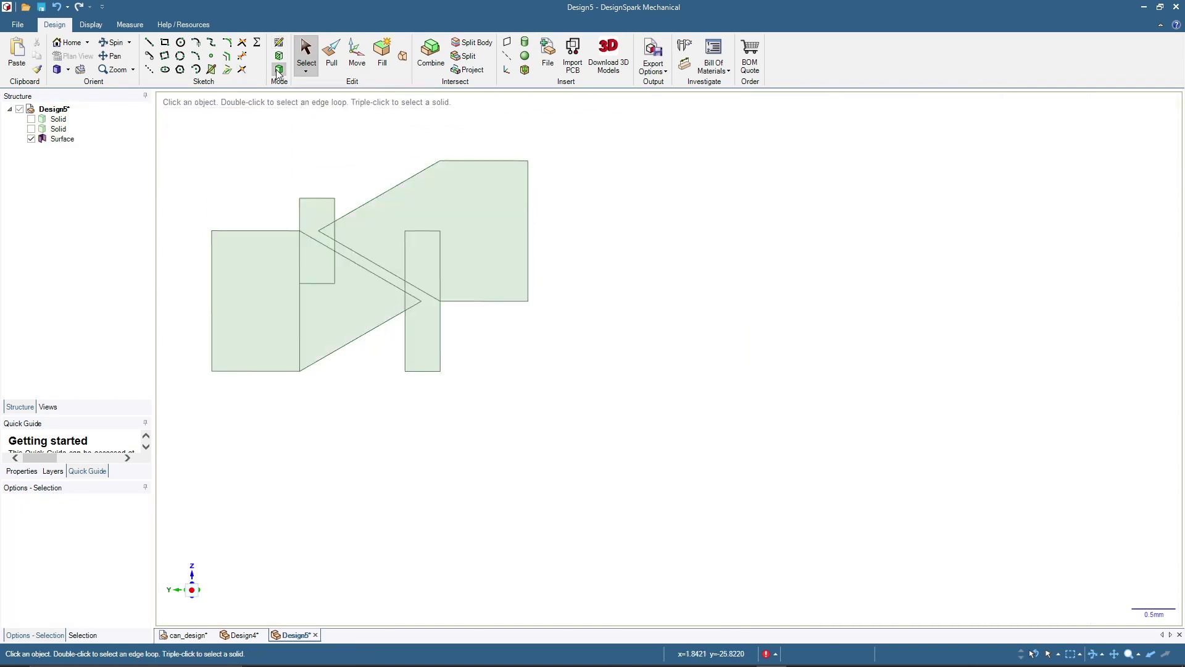
scroll(409, 463, "down", 1)
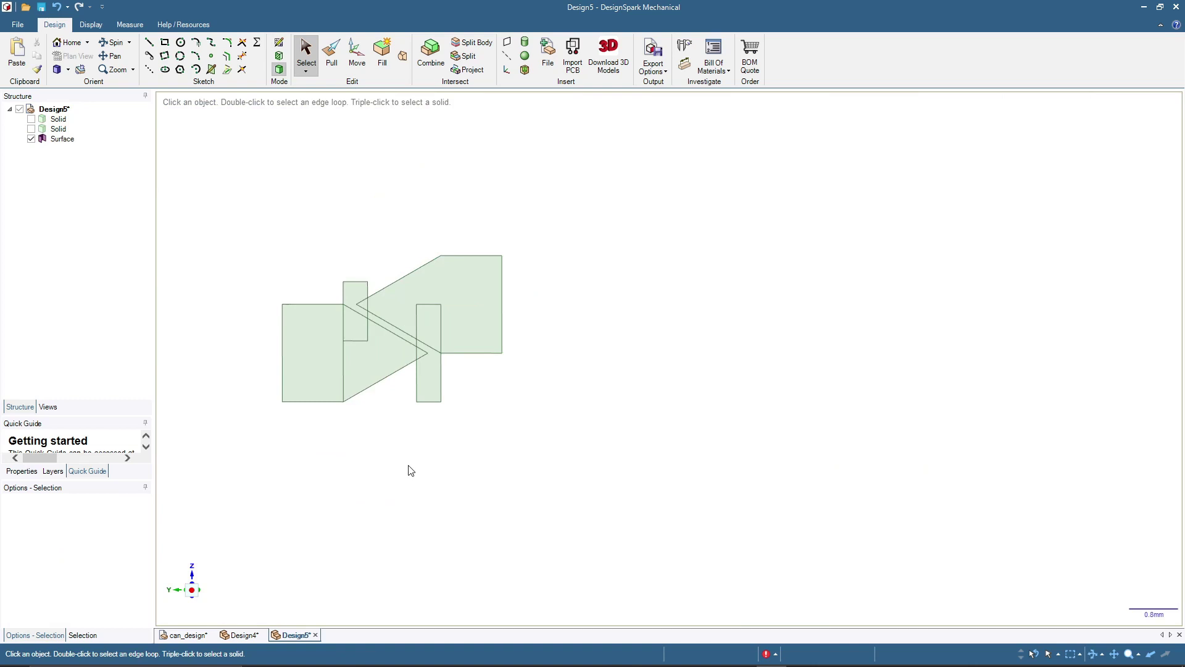
scroll(312, 424, "up", 3)
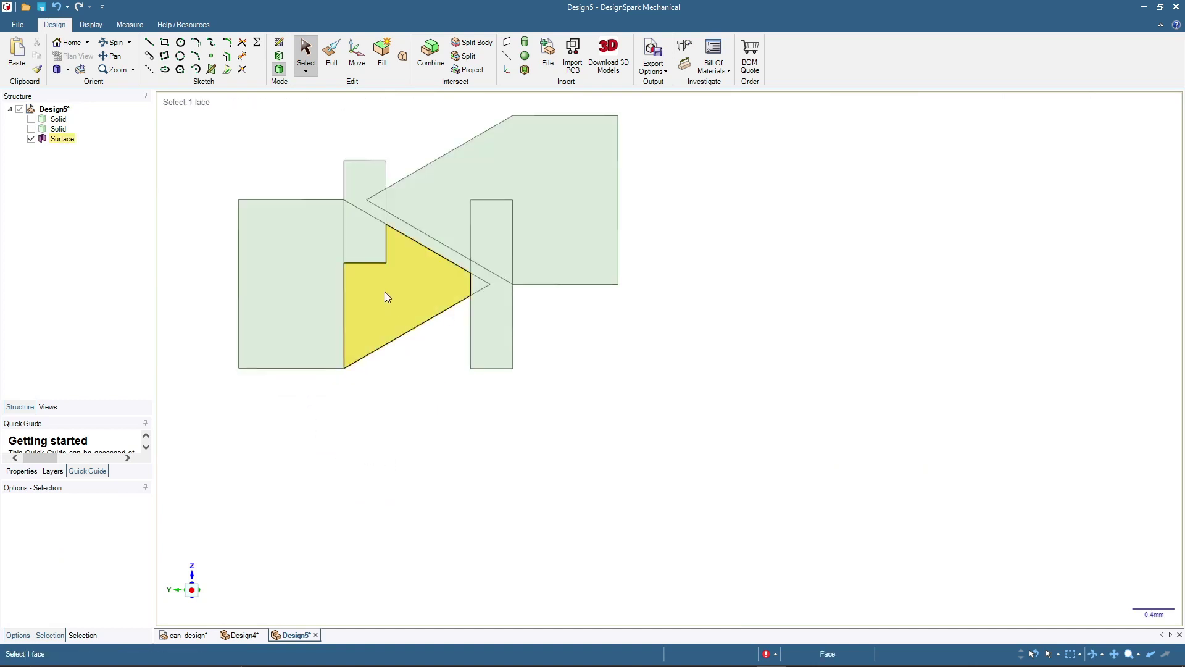
- Delete the notched upper face, small leftover triangle and thin diagonal strip faces
left_click(371, 180)
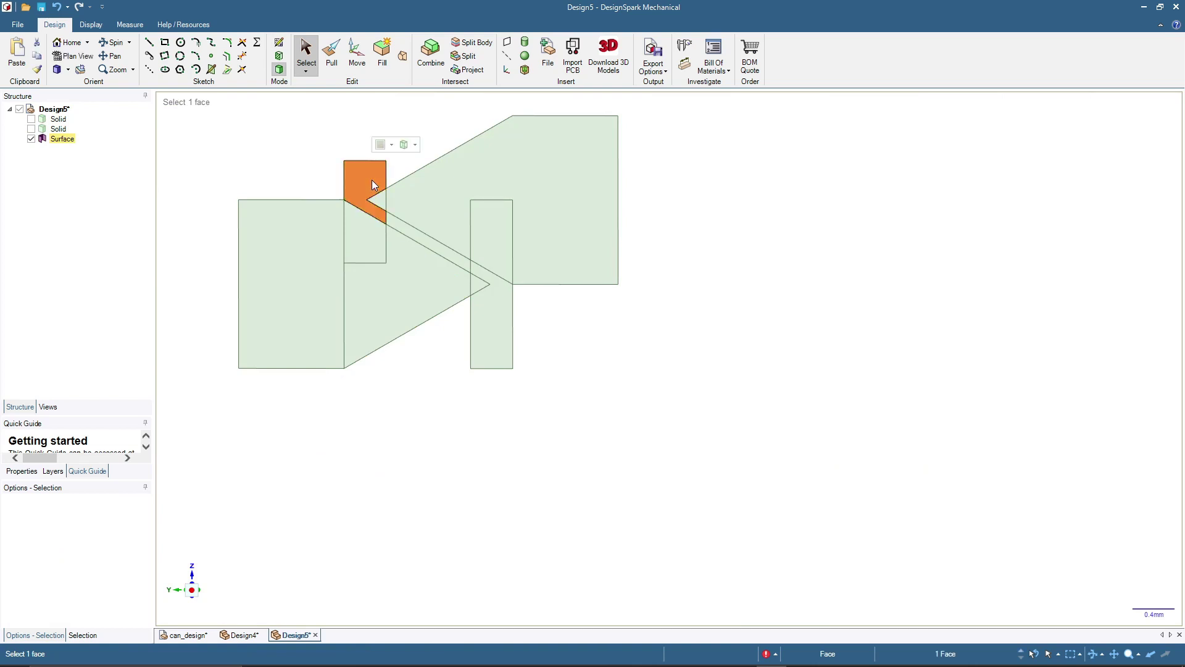
key("Delete")
left_click(380, 206)
key("Delete")
left_click(394, 225)
key("Delete")
- Delete the lower rectangle part and tip triangle, then Fill the lower profile's inner face
left_click(479, 269)
key("Delete")
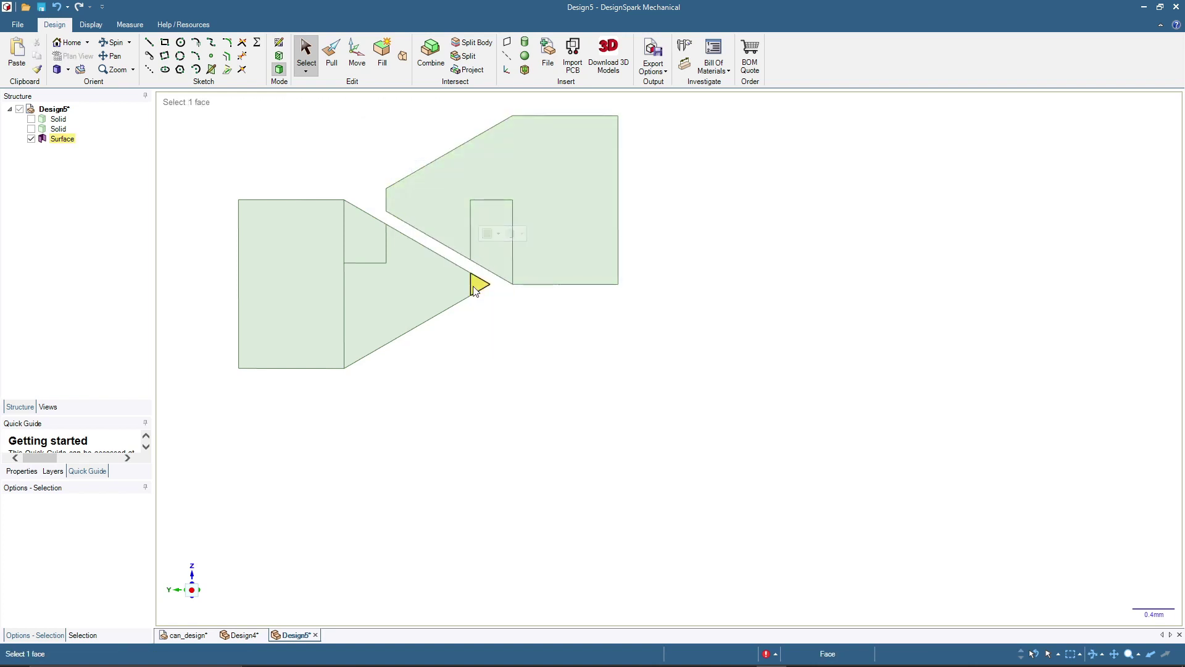
left_click(477, 285)
key("Delete")
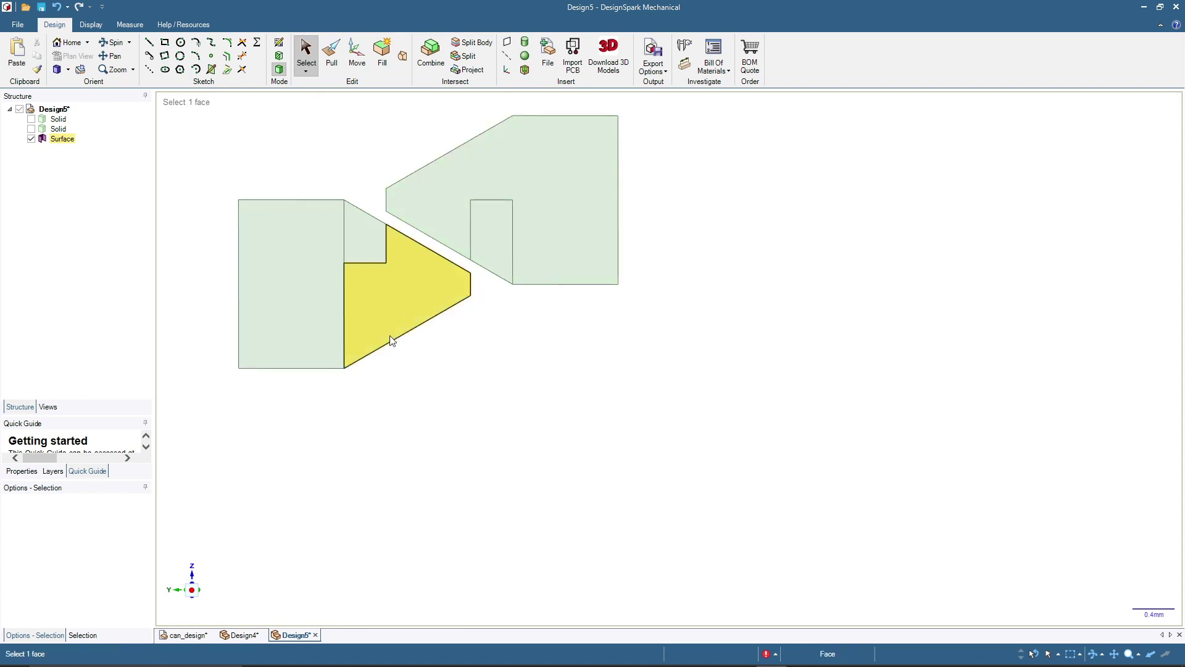
left_click(358, 253)
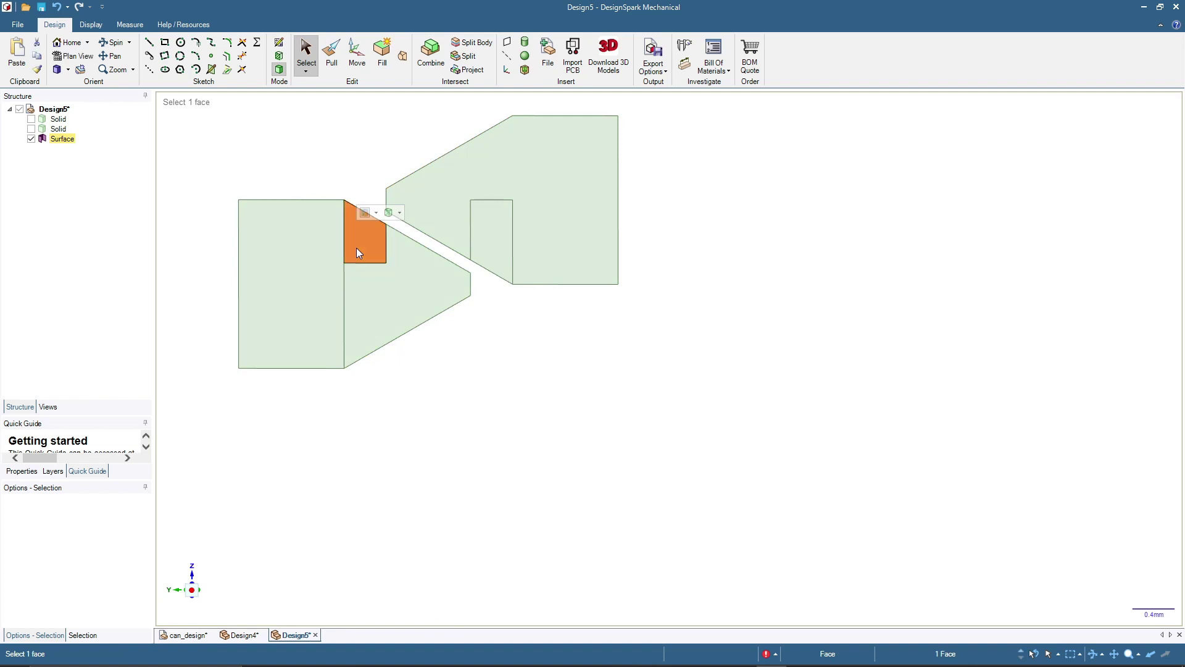
key("f")
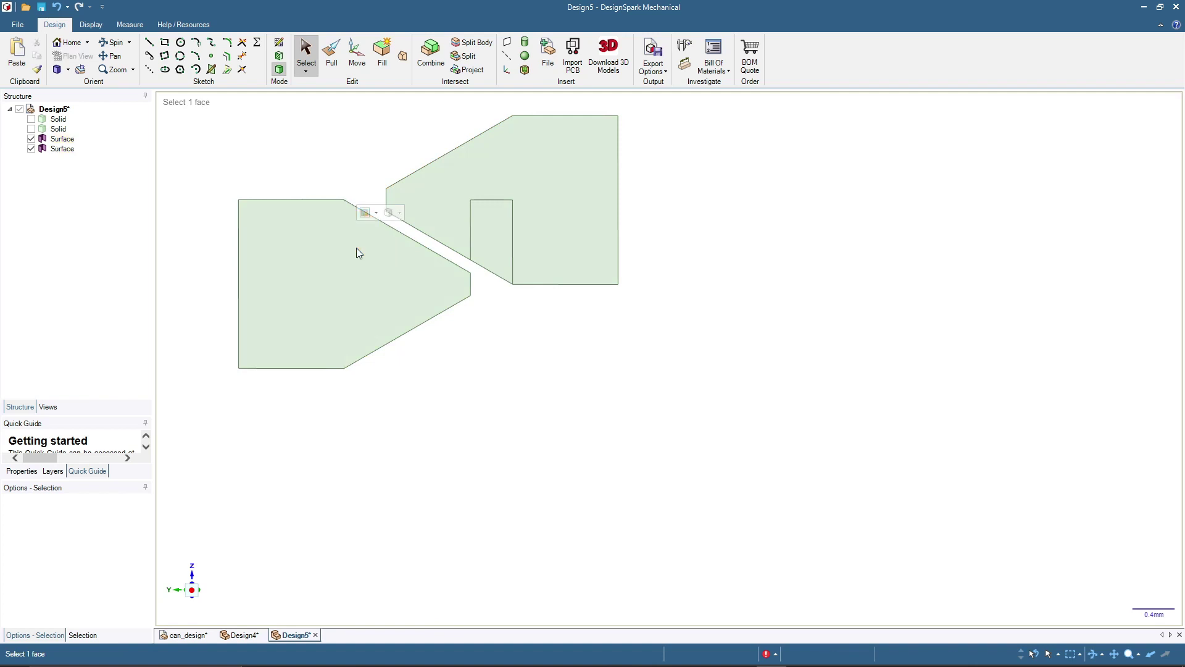
- Fill the small rectangle face into the upper groove profile
left_click(507, 221)
key("f")
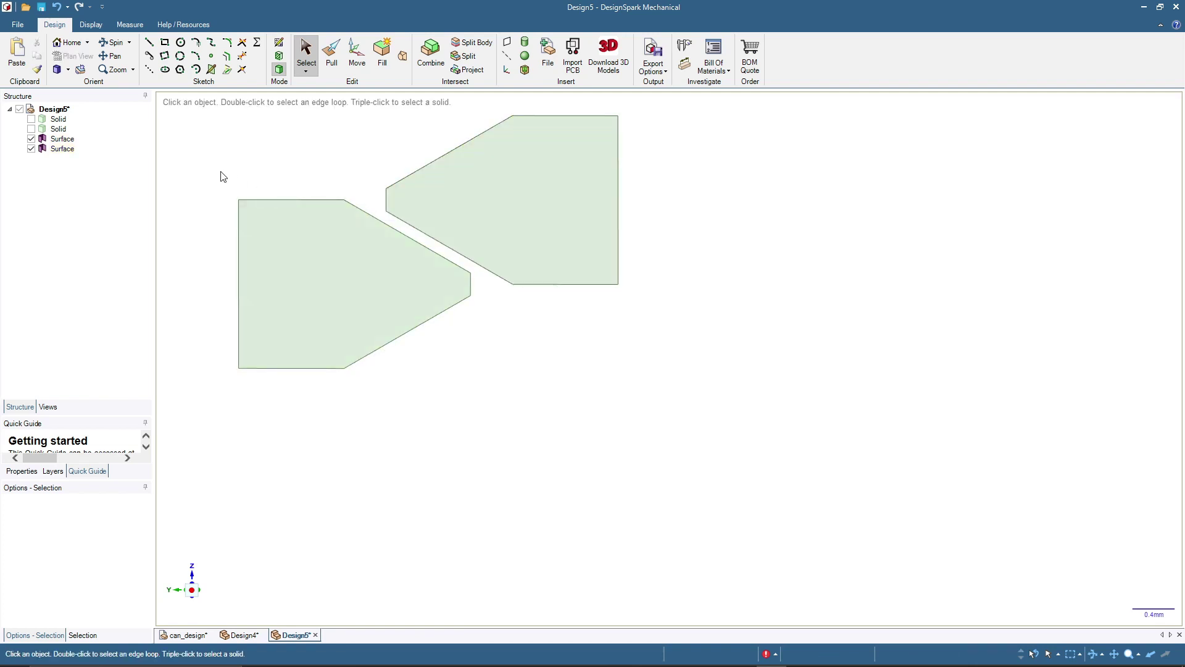
scroll(297, 333, "down", 3)
scroll(269, 311, "up", 1)
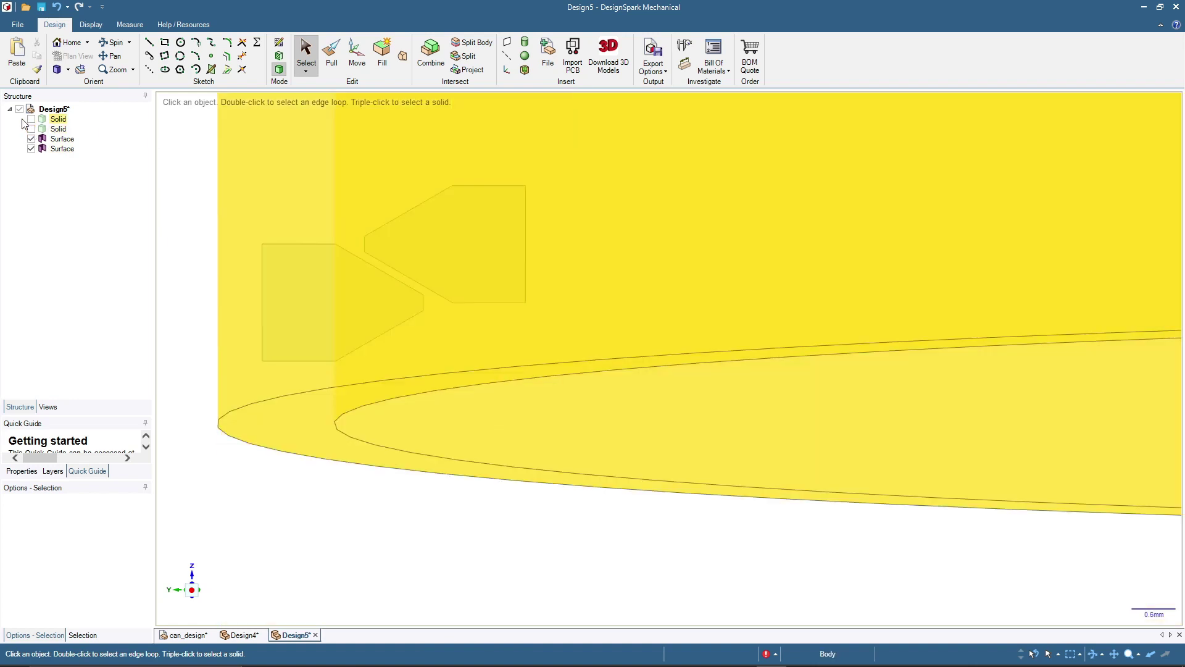
- Show the second Solid body again in the Structure tree
left_click(31, 128)
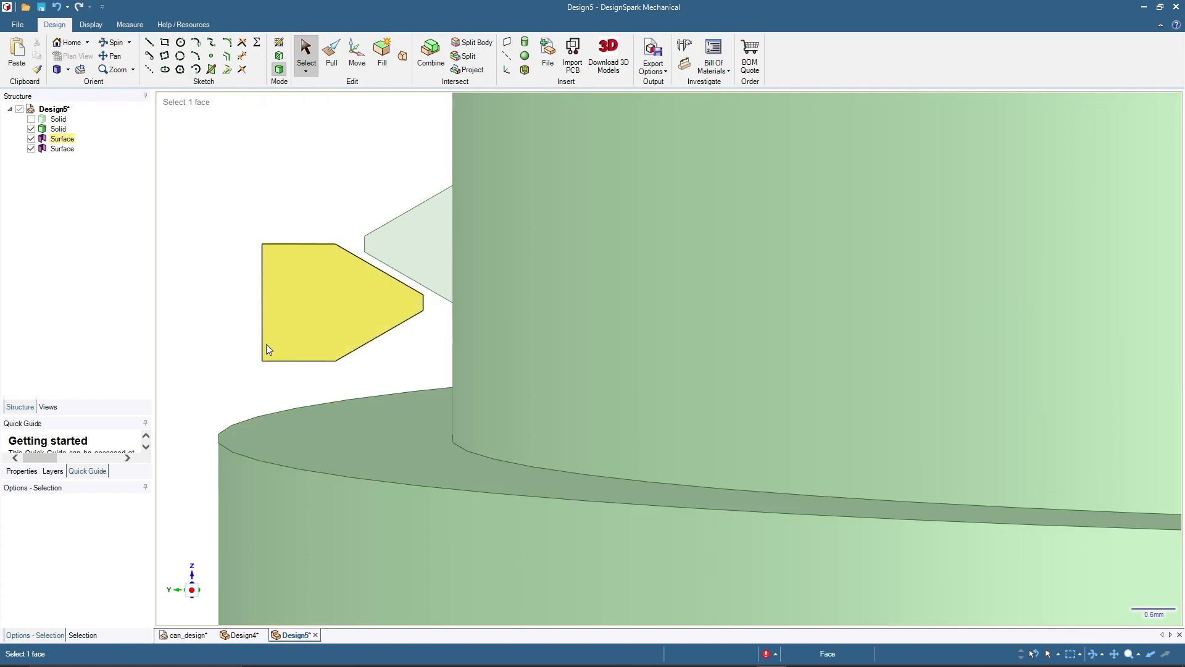
scroll(265, 344, "down", 4)
scroll(245, 243, "down", 5)
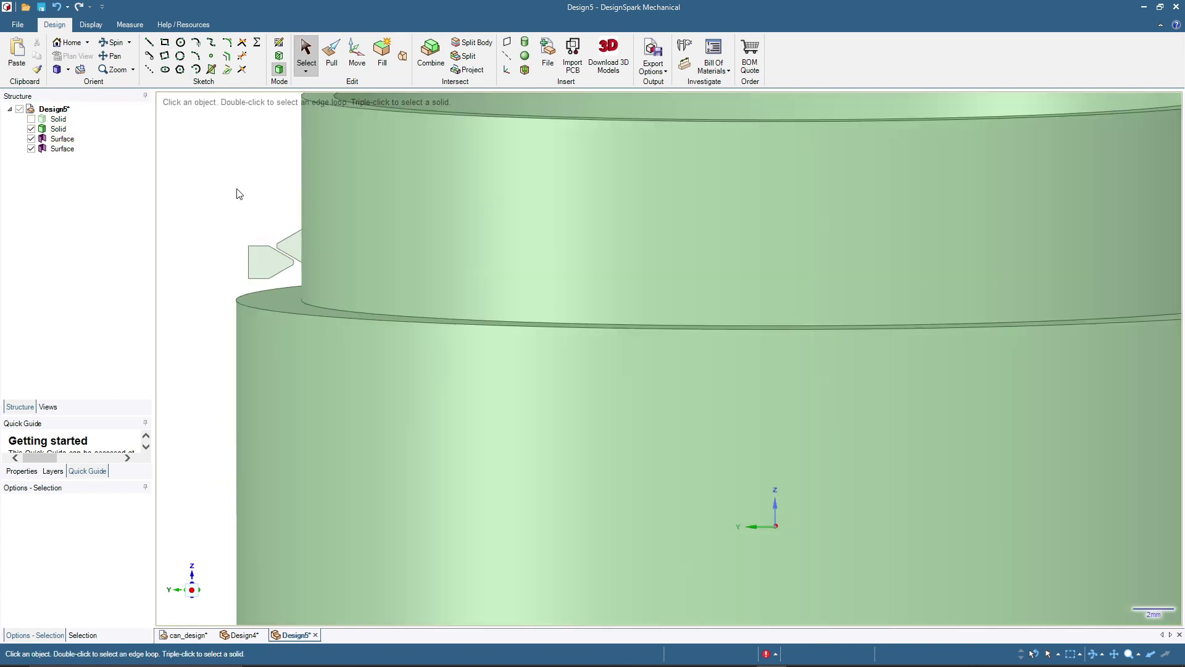
scroll(235, 150, "up", 2)
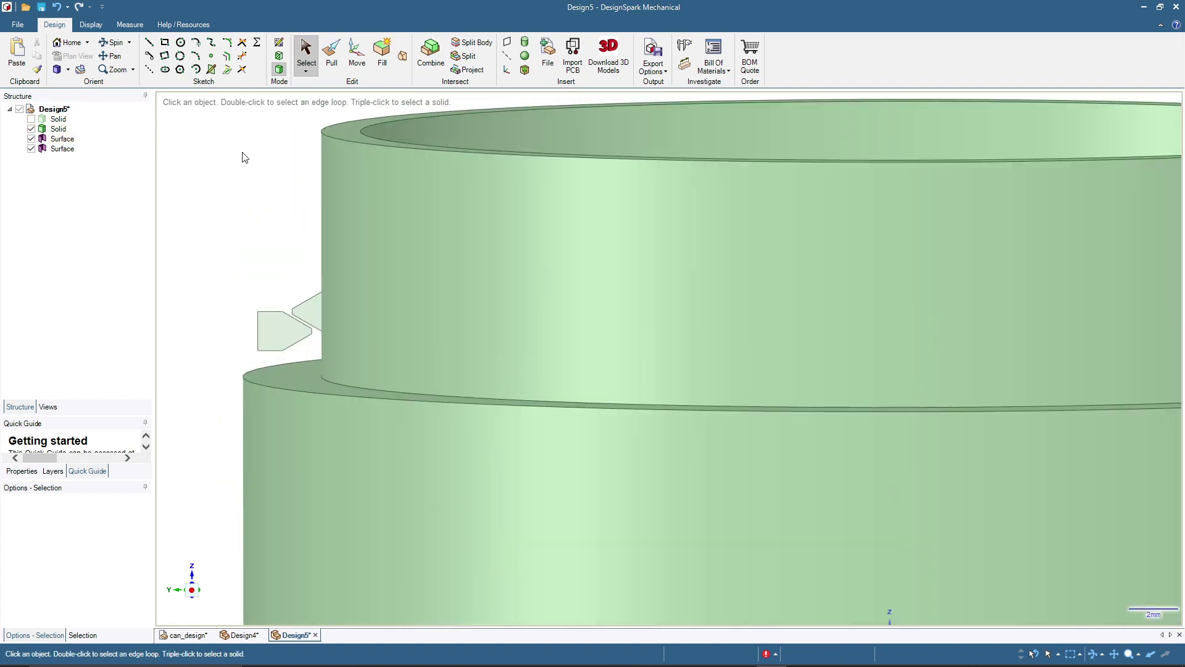
- Hide the upper groove Surface and select the thread profile face
left_click(31, 139)
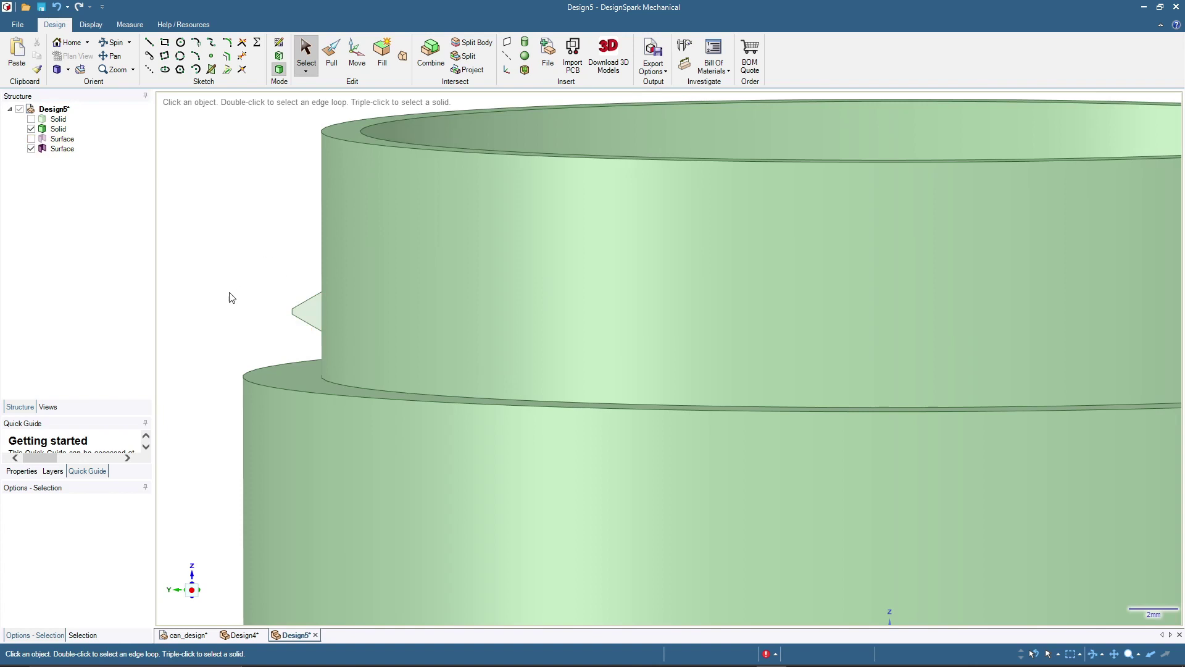
scroll(230, 293, "down", 2)
middle_click_drag(232, 290, 275, 299)
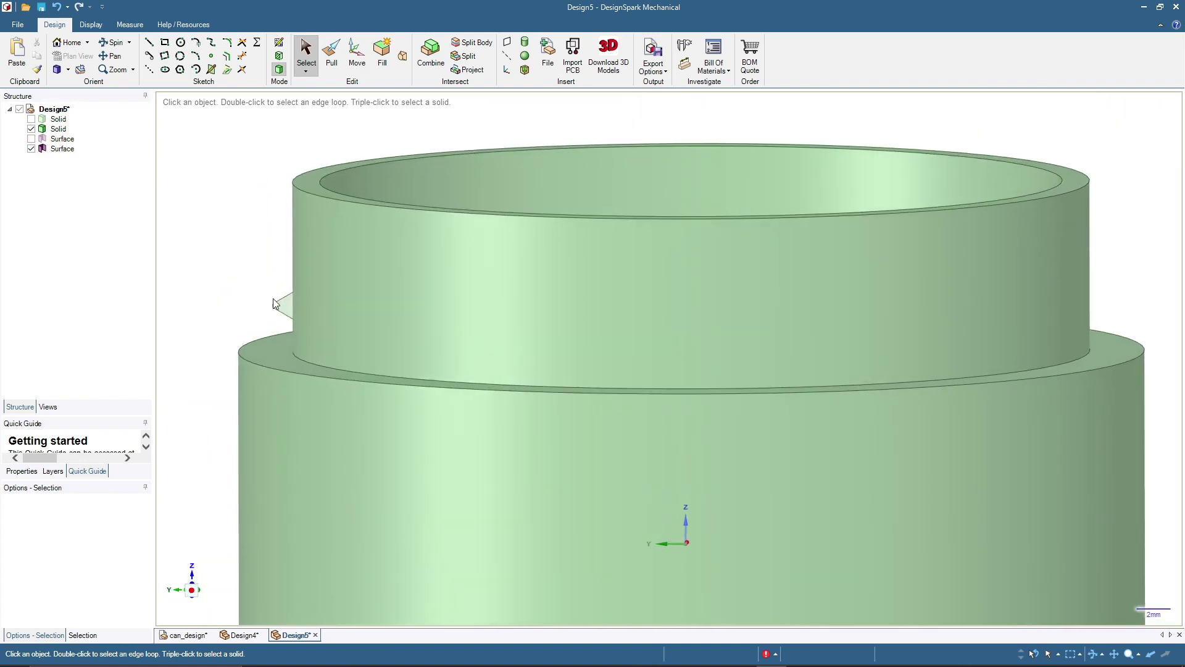
left_click(285, 307)
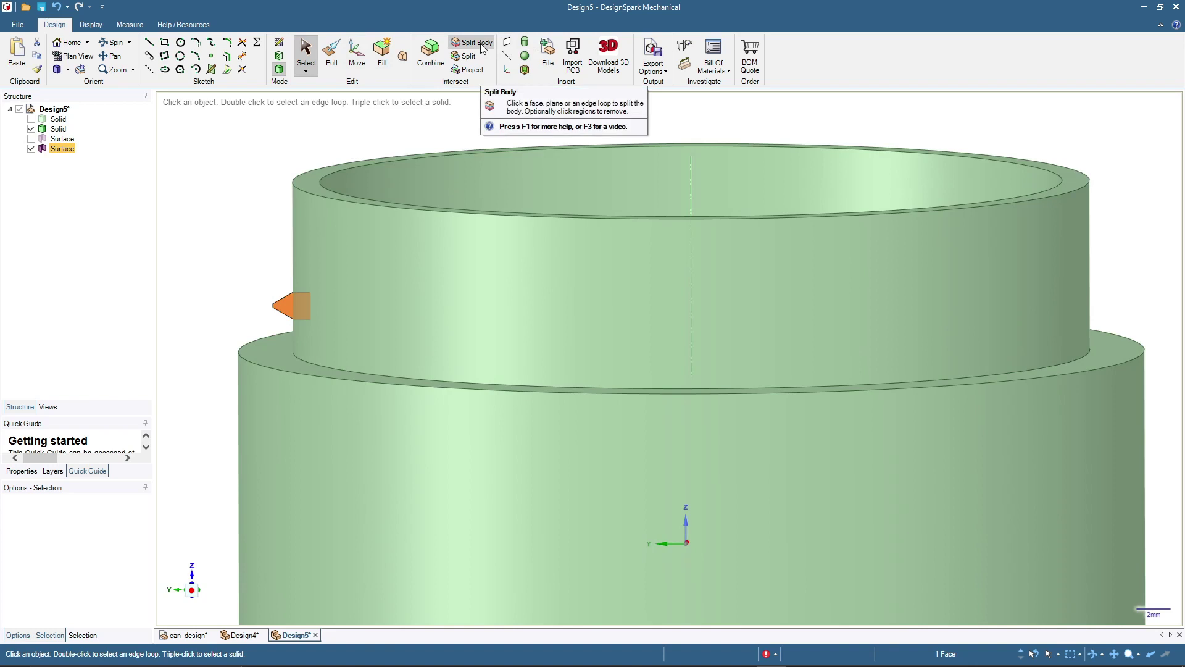
- Revolve the thread profile face as a helix about the can's central axis, 3.2 mm pitch
left_click(332, 54)
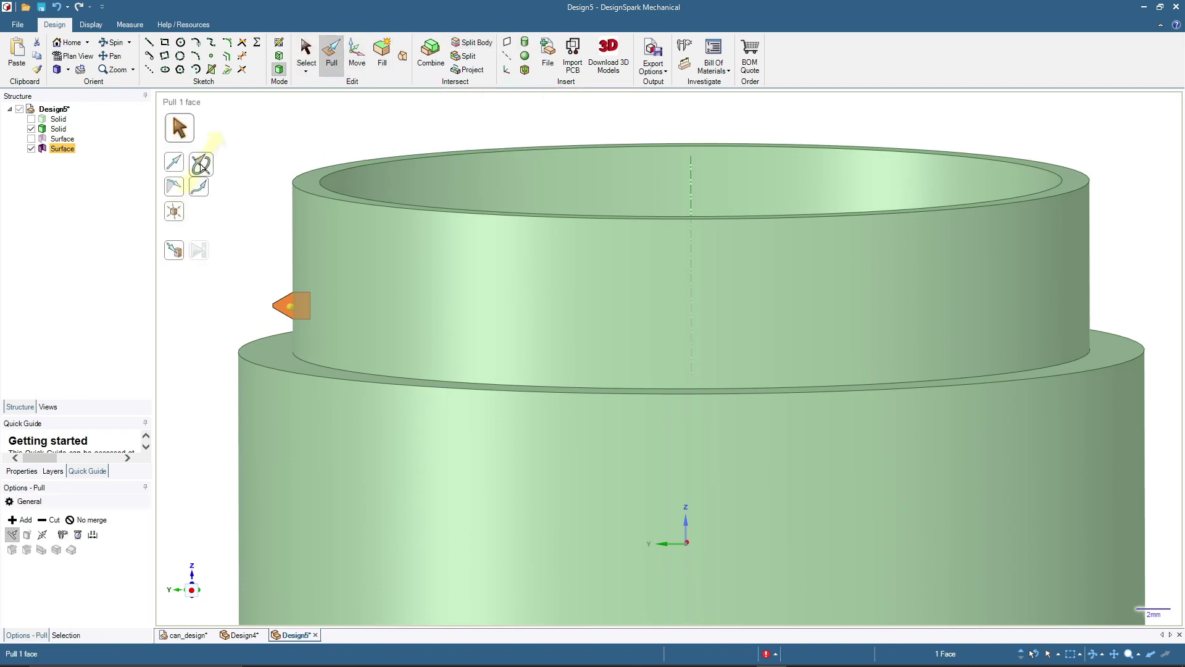
left_click(199, 166)
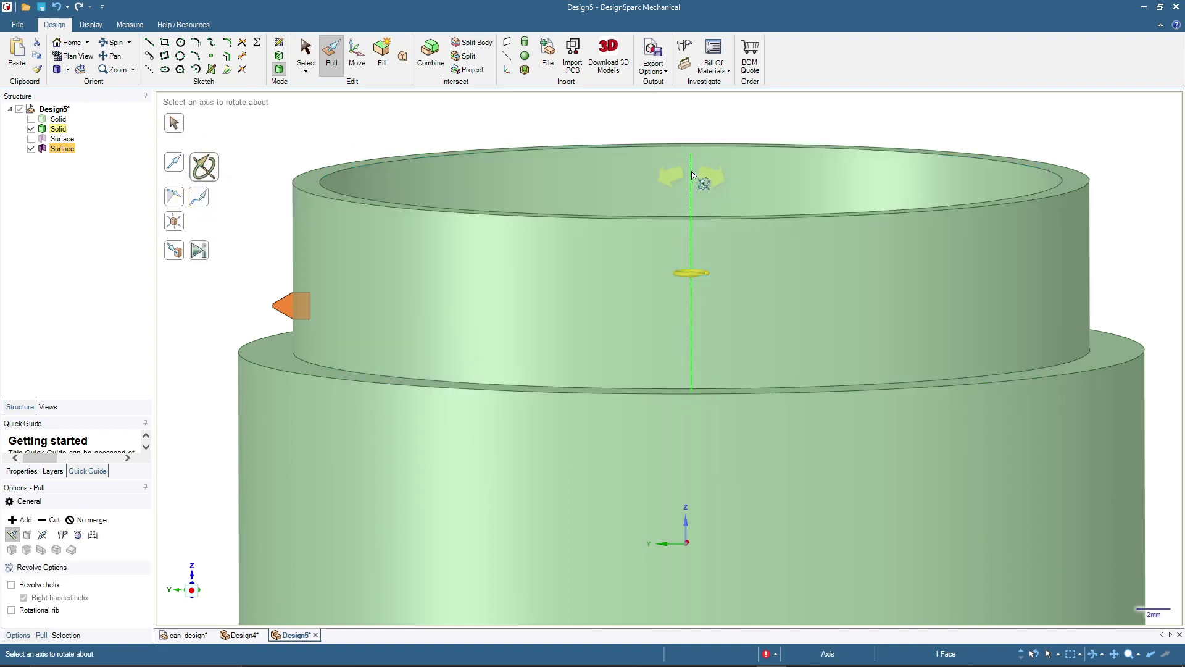
left_click(692, 175)
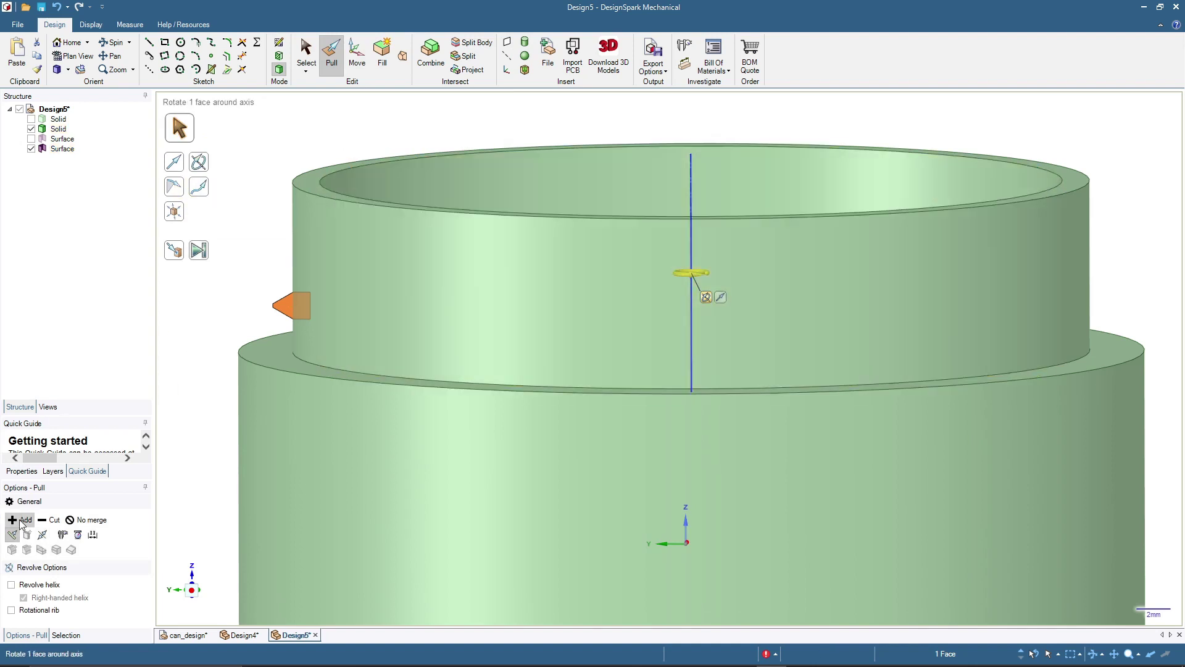
left_click(11, 584)
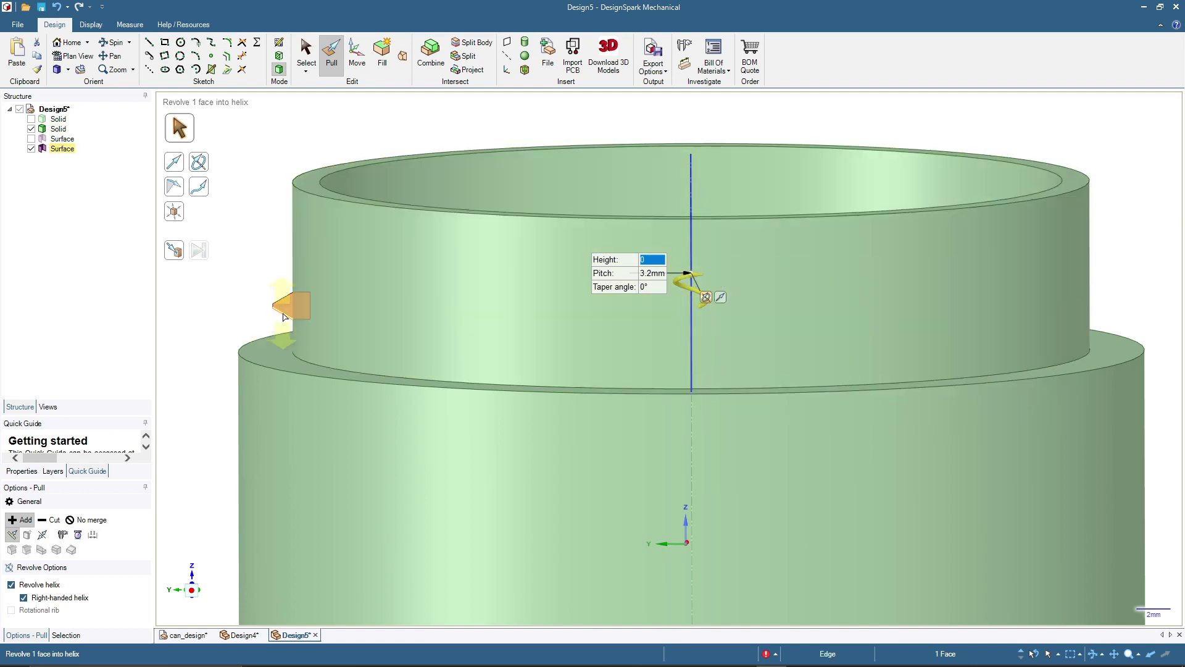
- Revolve the neck profile as a helix with -3.4 height to form the thread ridge
left_click_drag(285, 309, 271, 249)
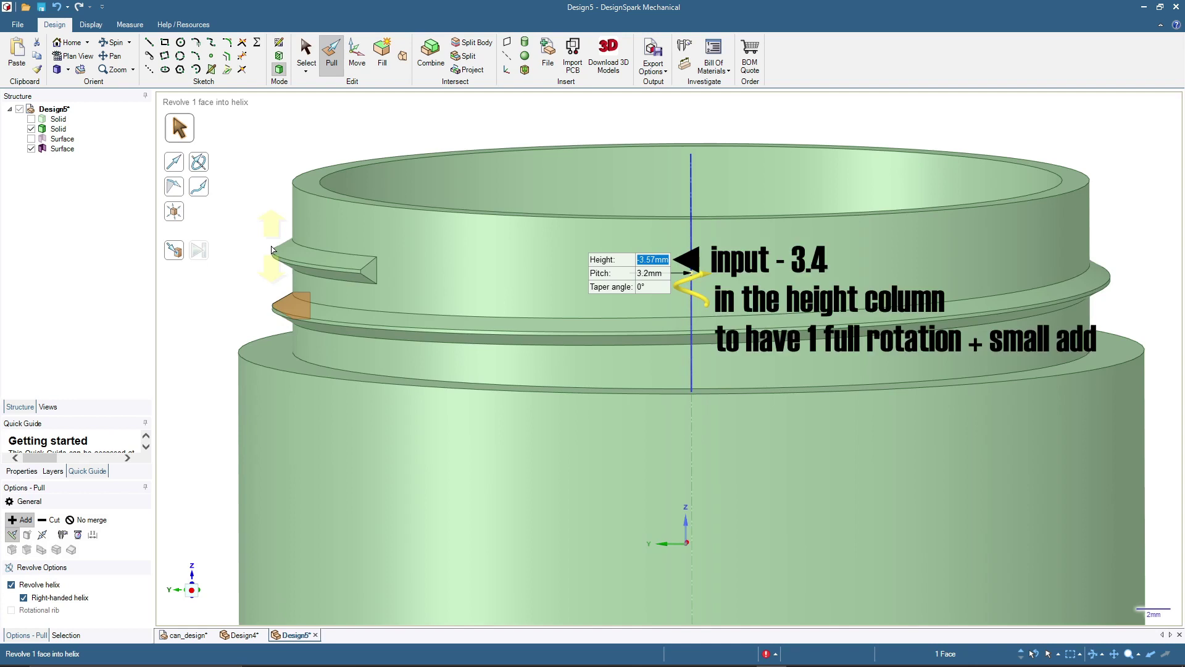
left_click_drag(271, 249, 271, 248)
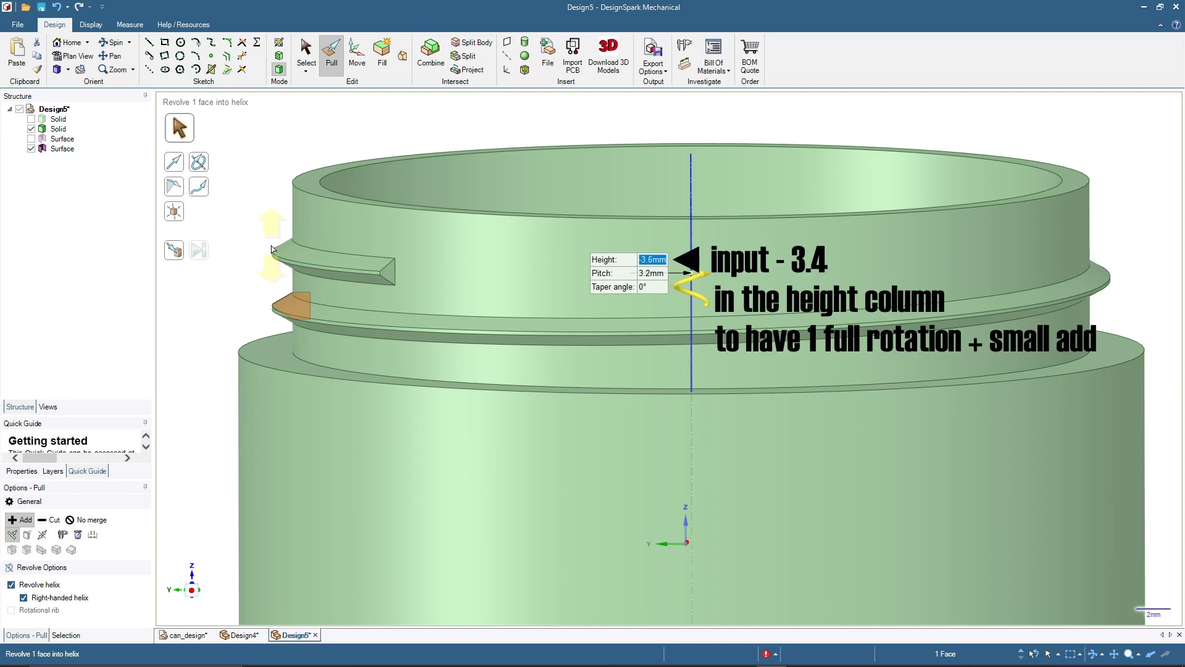
left_click_drag(271, 249, 271, 248)
type("-")
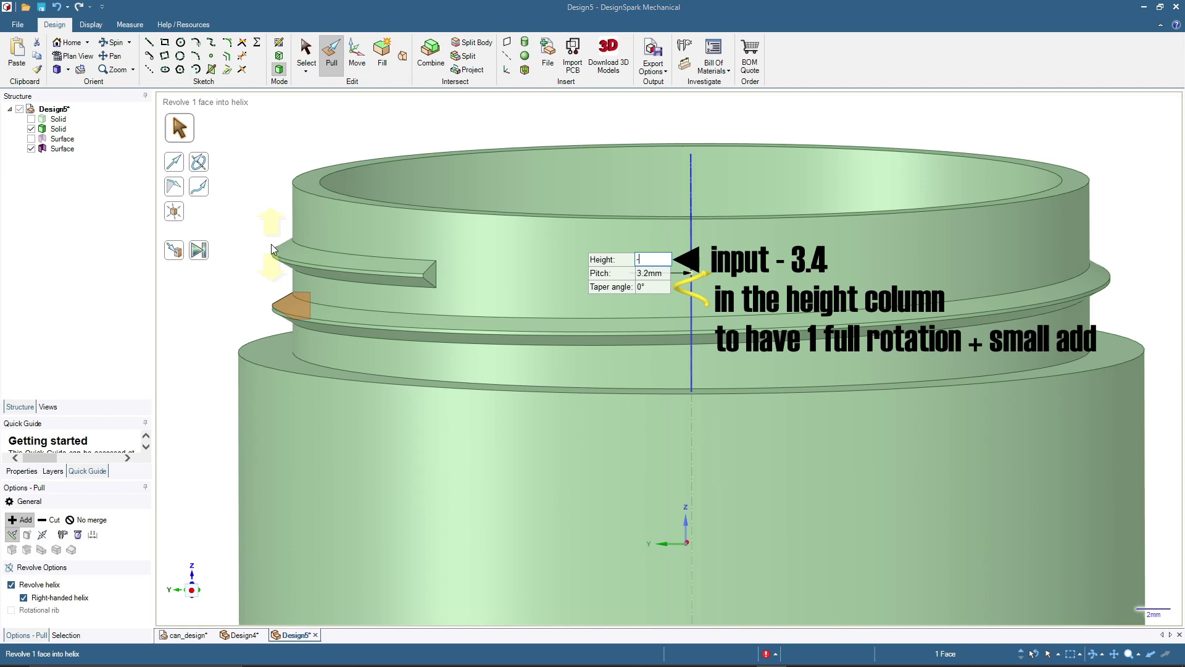
type("3")
type(".4")
key("Return")
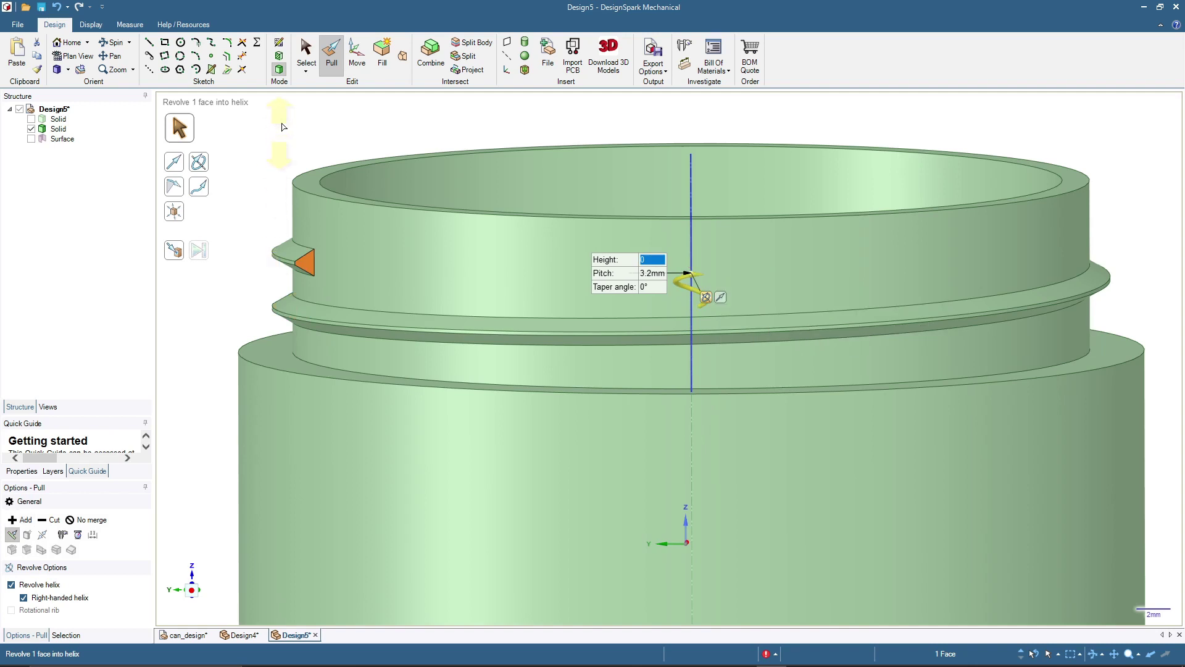
left_click(305, 49)
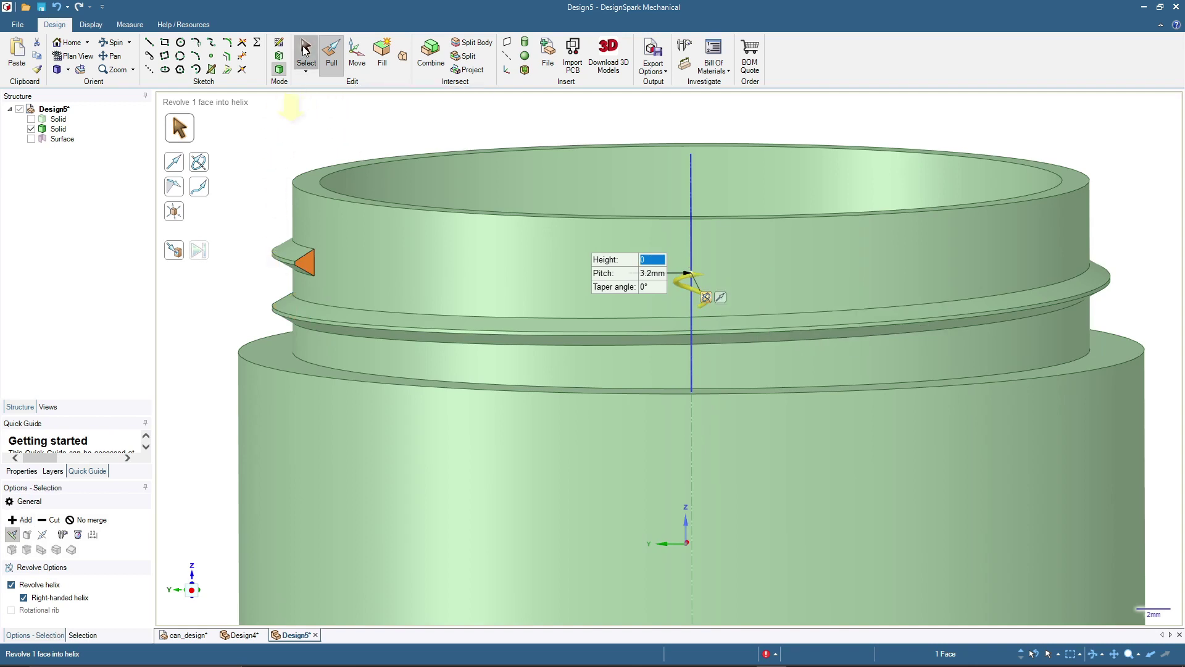
mouse_move(268, 247)
middle_mouse_down()
mouse_move(299, 230)
mouse_move(334, 250)
mouse_move(302, 242)
mouse_move(301, 269)
middle_mouse_up()
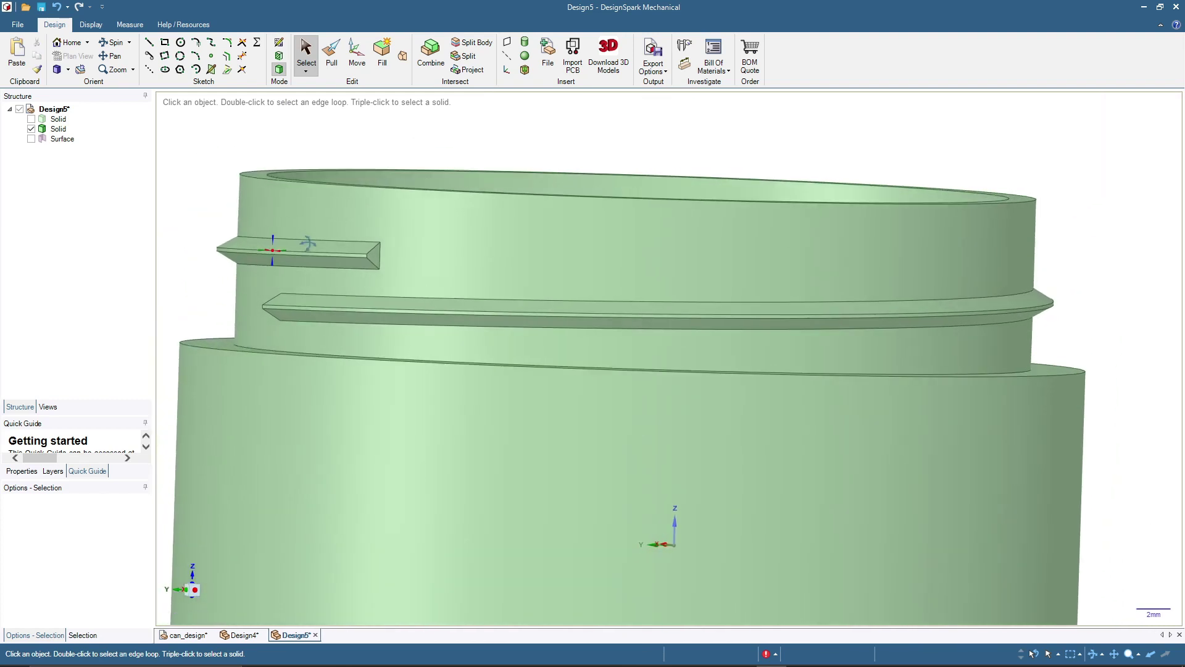
- Zoom out and back in on the threaded can body
scroll(301, 272, "down", 2)
scroll(301, 273, "up", 2)
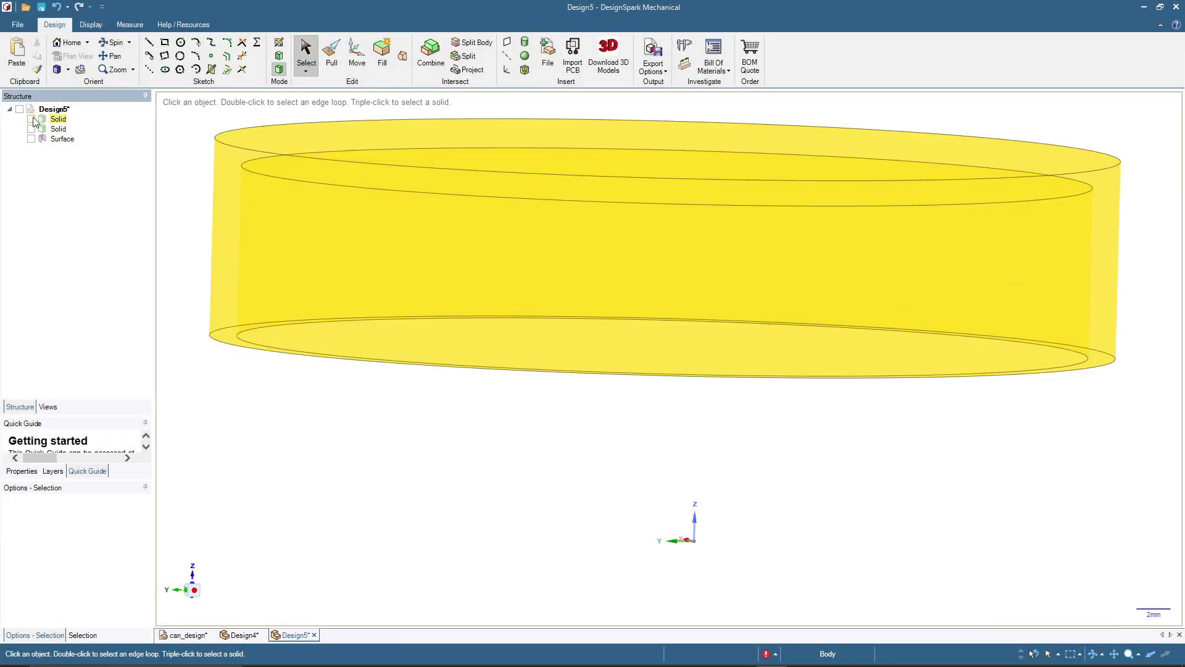
- Show the lid solid and its thread profile surface, looking down into the lid
left_click(31, 119)
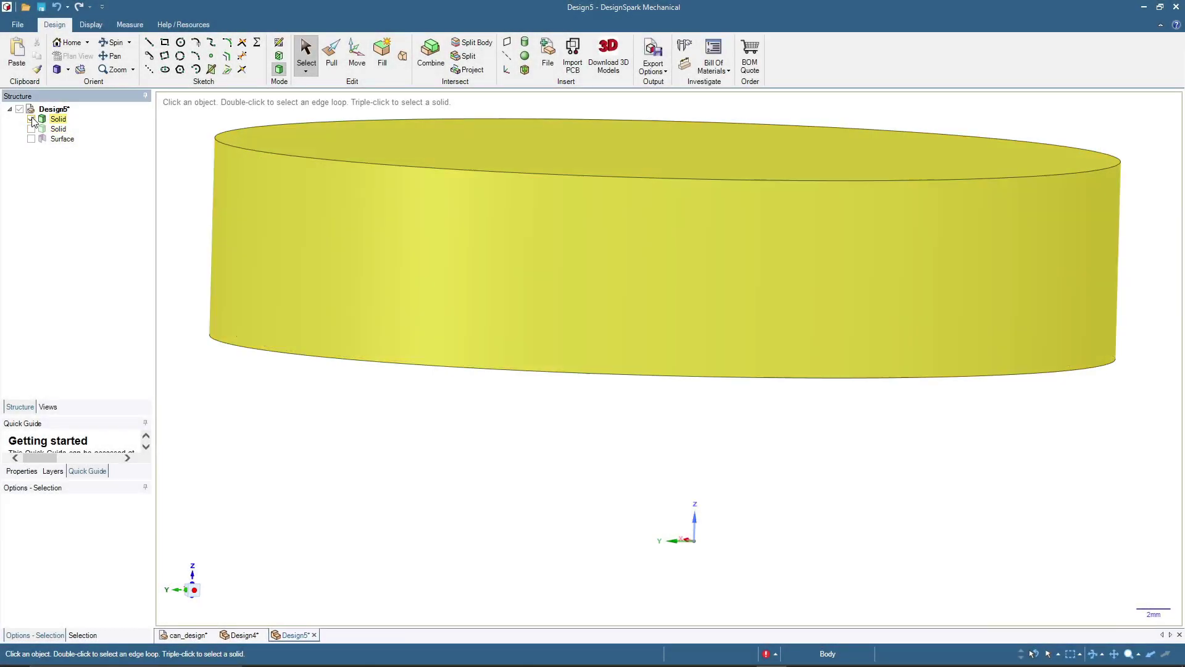
left_click(418, 514)
middle_click_drag(425, 521, 335, 450)
left_click(31, 138)
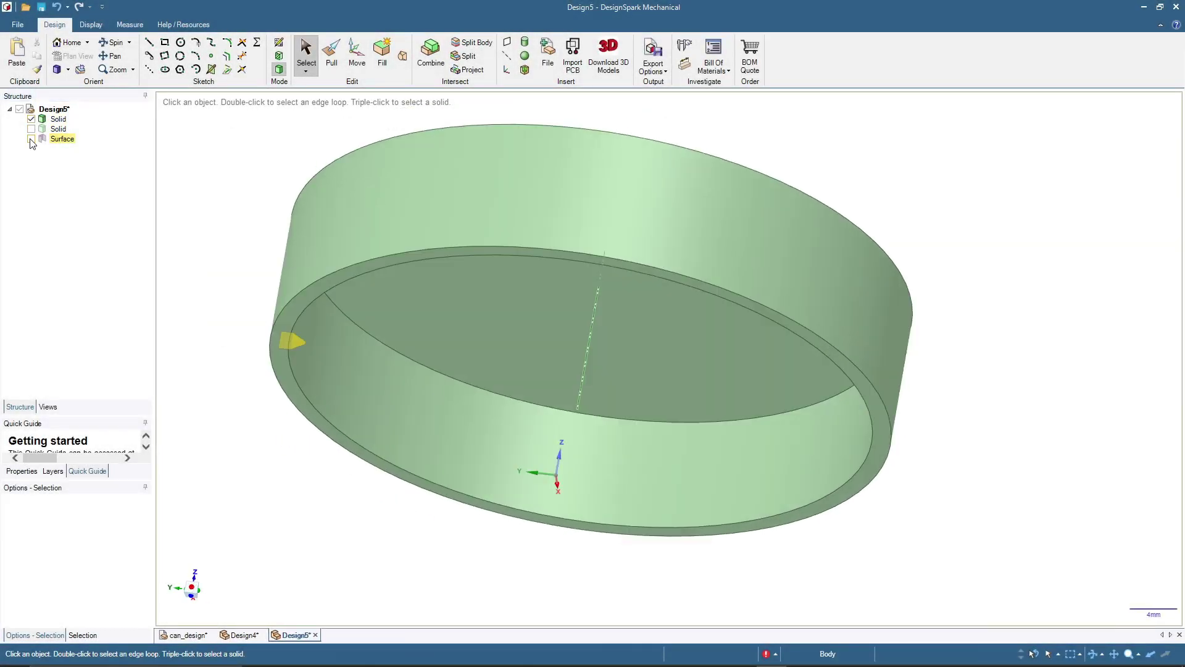
scroll(299, 349, "up", 3)
- Set the triangular profile face to revolve with Pull about the lid's central axis
left_click(298, 346)
middle_click_drag(243, 432, 233, 450)
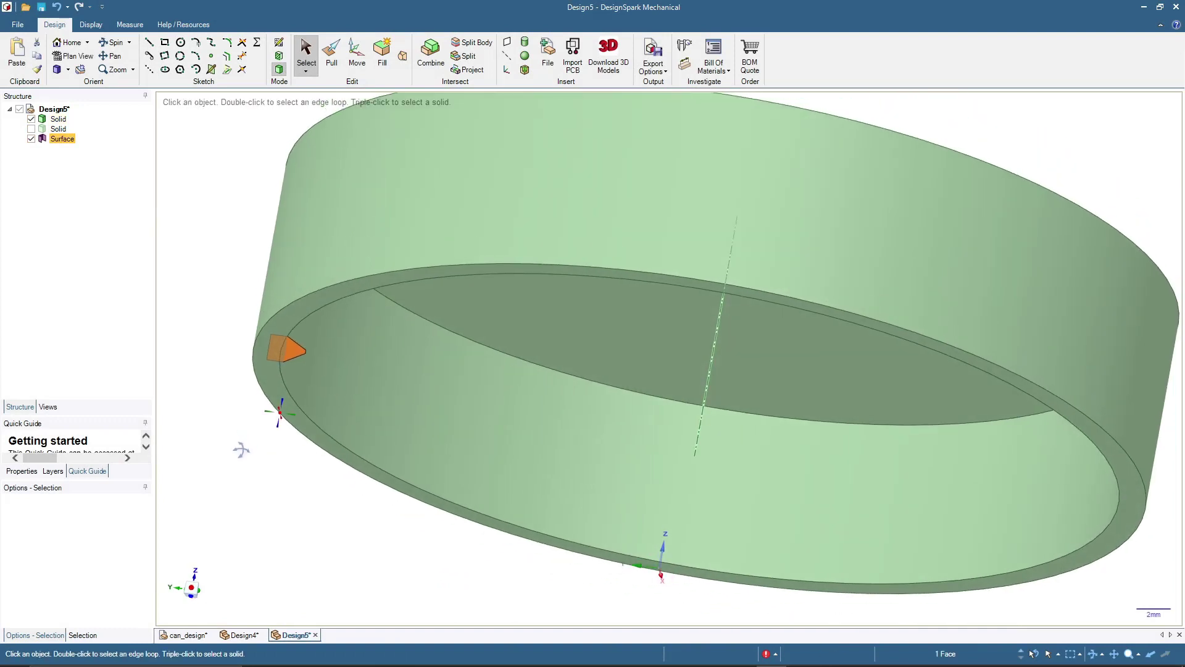
left_click(333, 55)
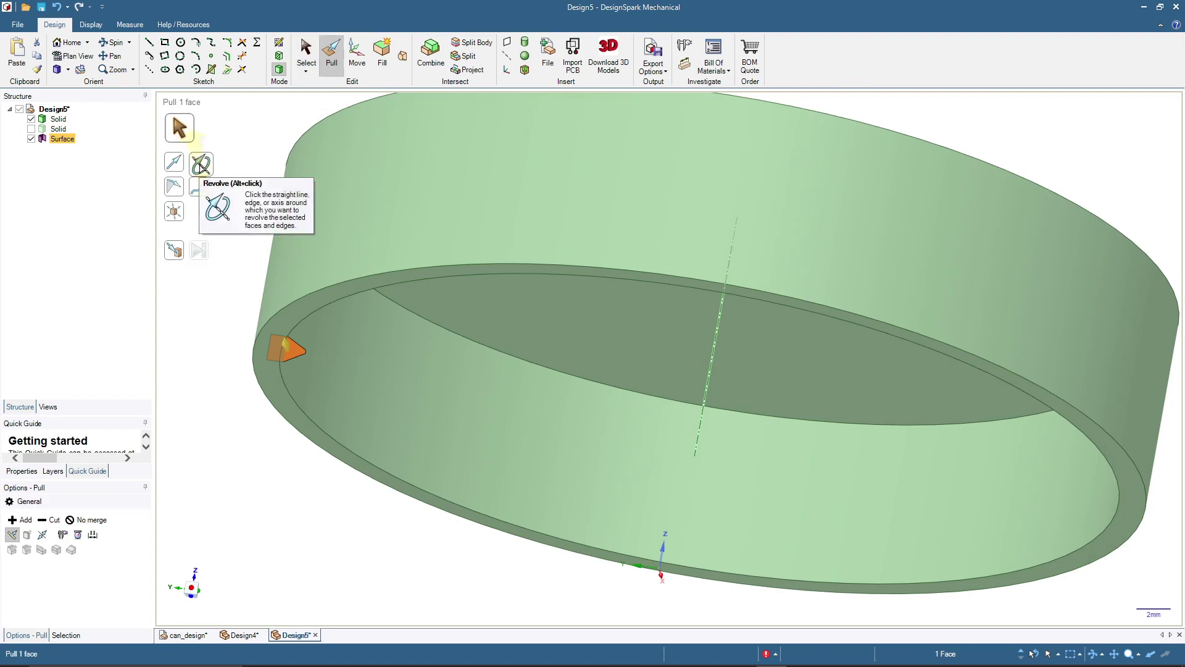
left_click(201, 166)
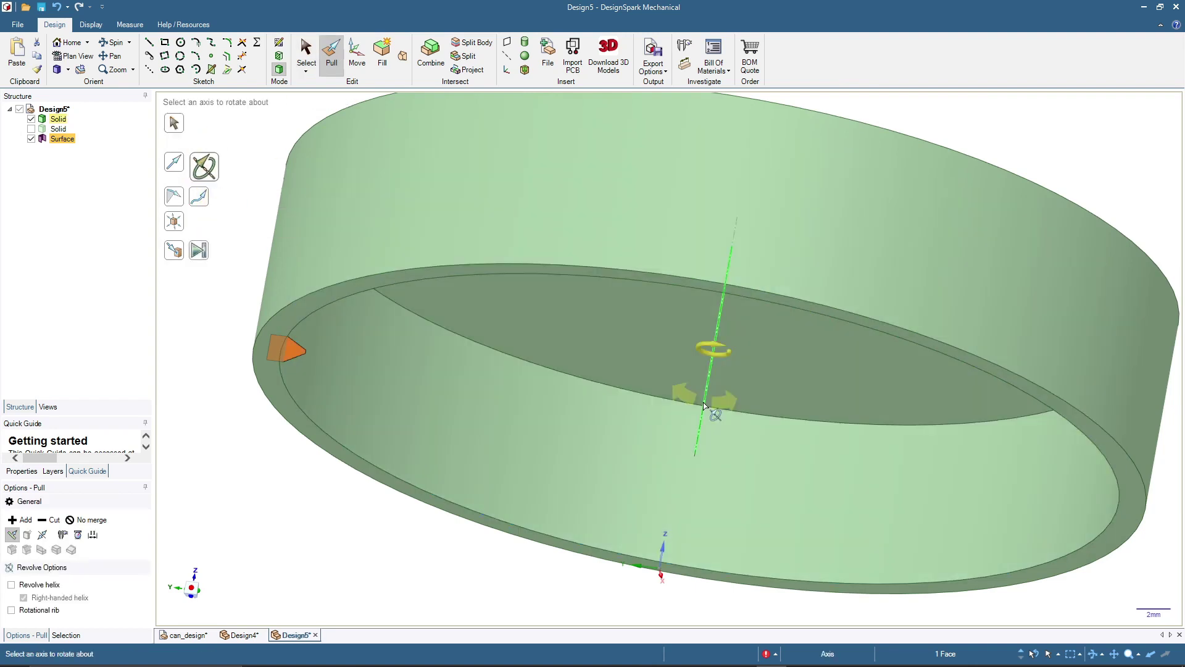
left_click(706, 405)
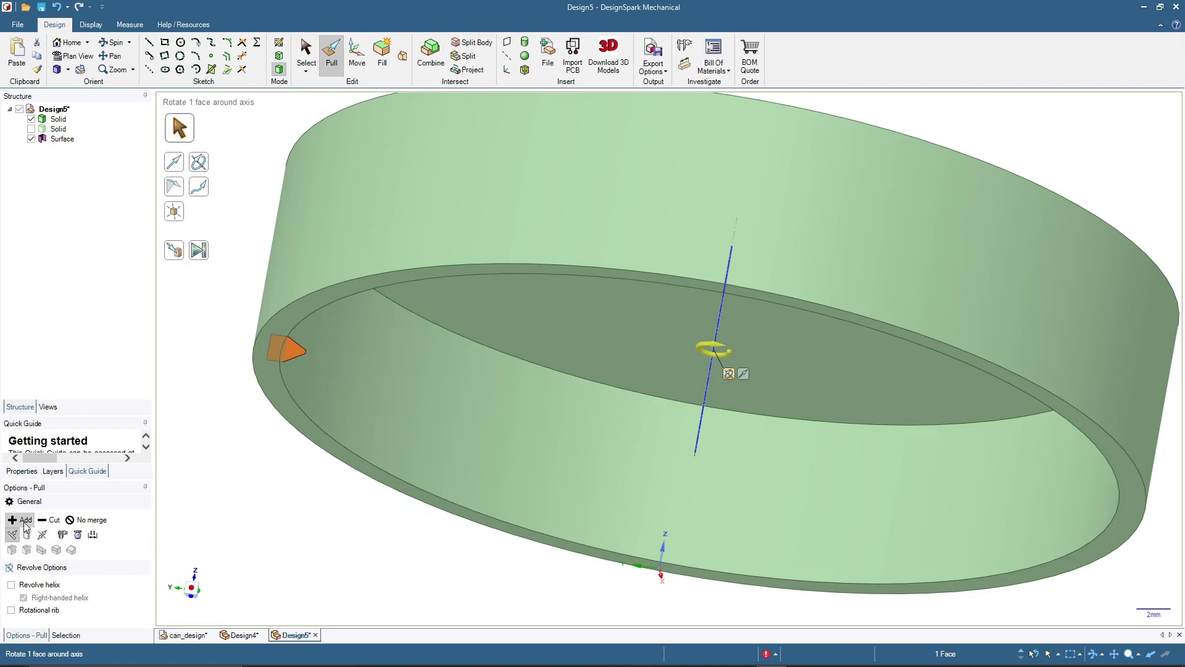
- Revolve the lid profile as a helix with -3.2 height to cut the inner groove
left_click(22, 590)
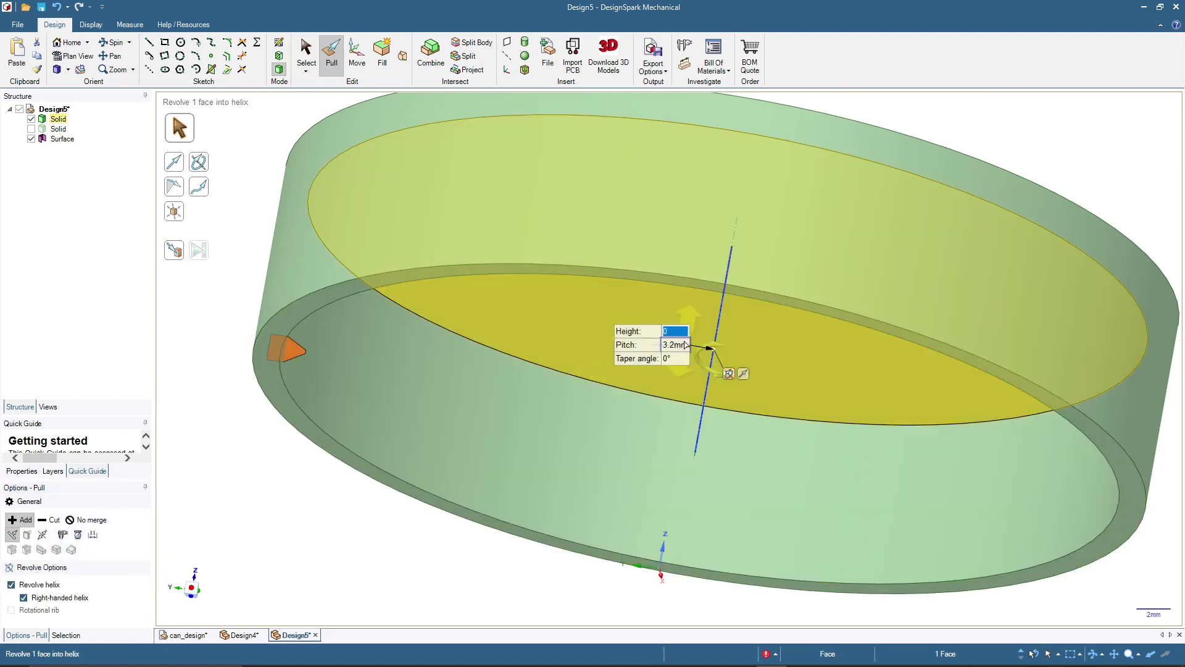
left_click_drag(305, 347, 292, 306)
type("-")
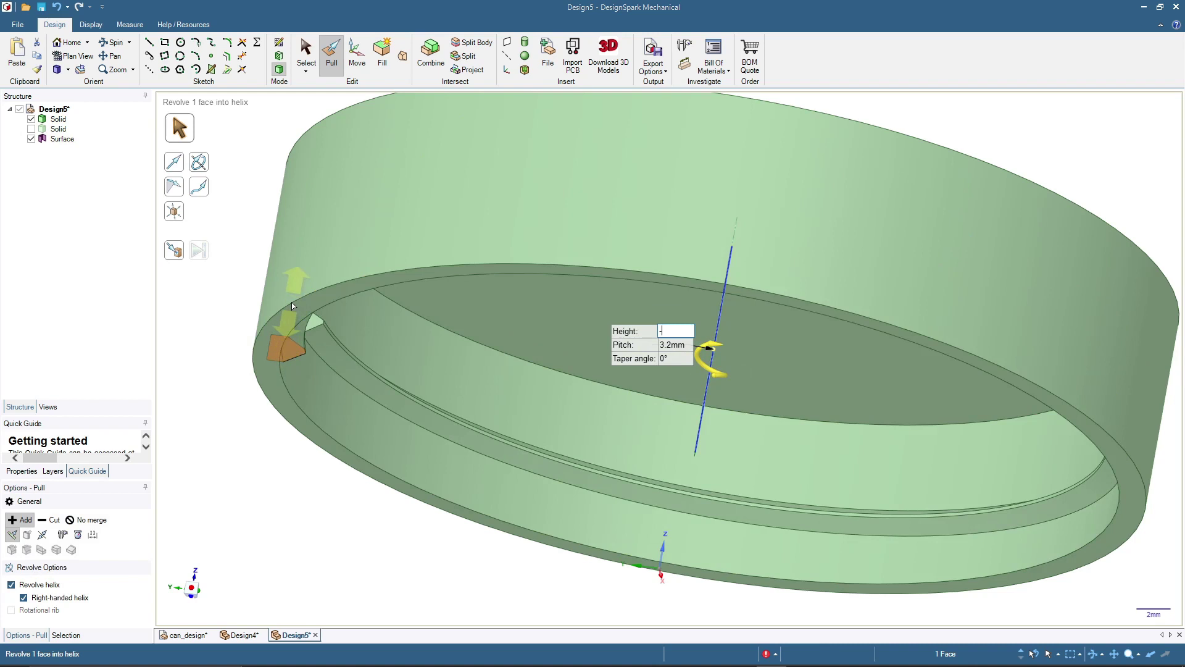
type("3.2")
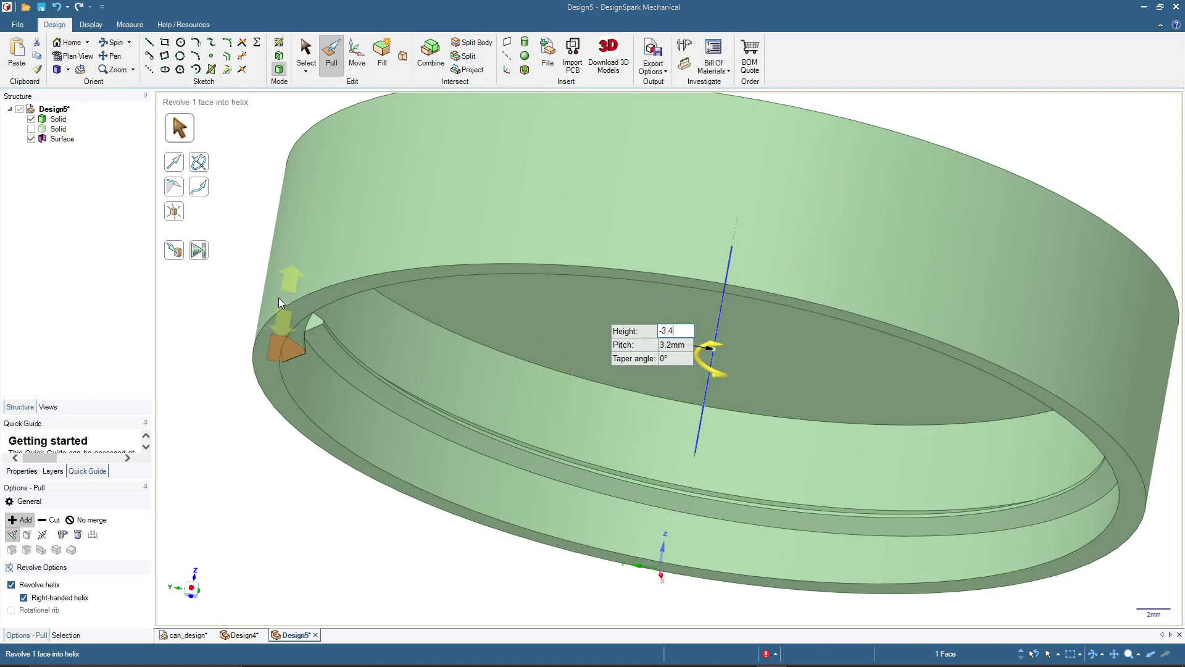
key("Return")
left_click(306, 54)
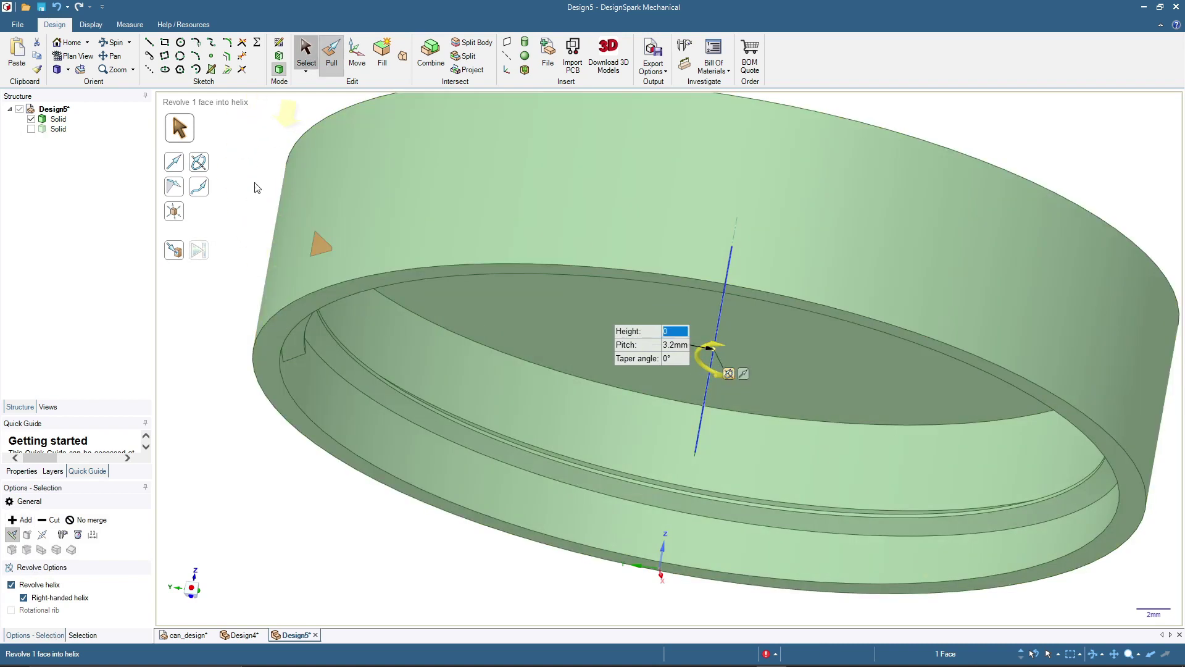
middle_click_drag(251, 479, 141, 385)
middle_click_drag(395, 371, 465, 350)
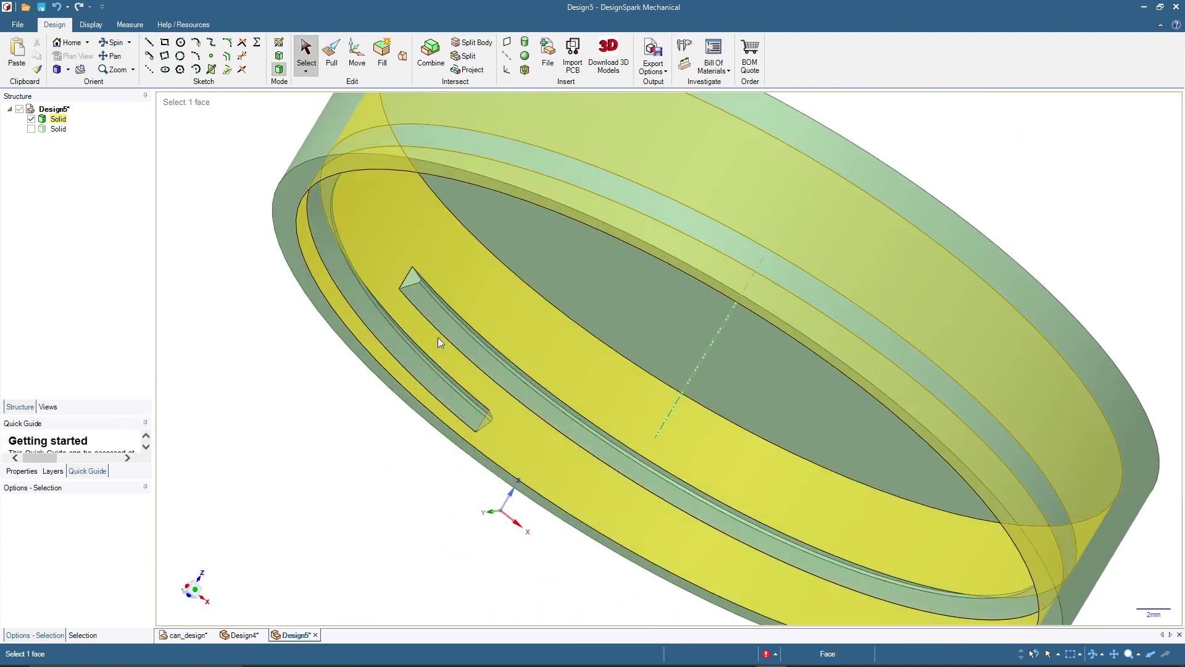
- Unhide the can body, fit the closed can in the Home view, and select its axis
mouse_move(330, 516)
middle_mouse_down()
mouse_move(312, 479)
mouse_move(327, 494)
mouse_move(317, 510)
middle_mouse_up()
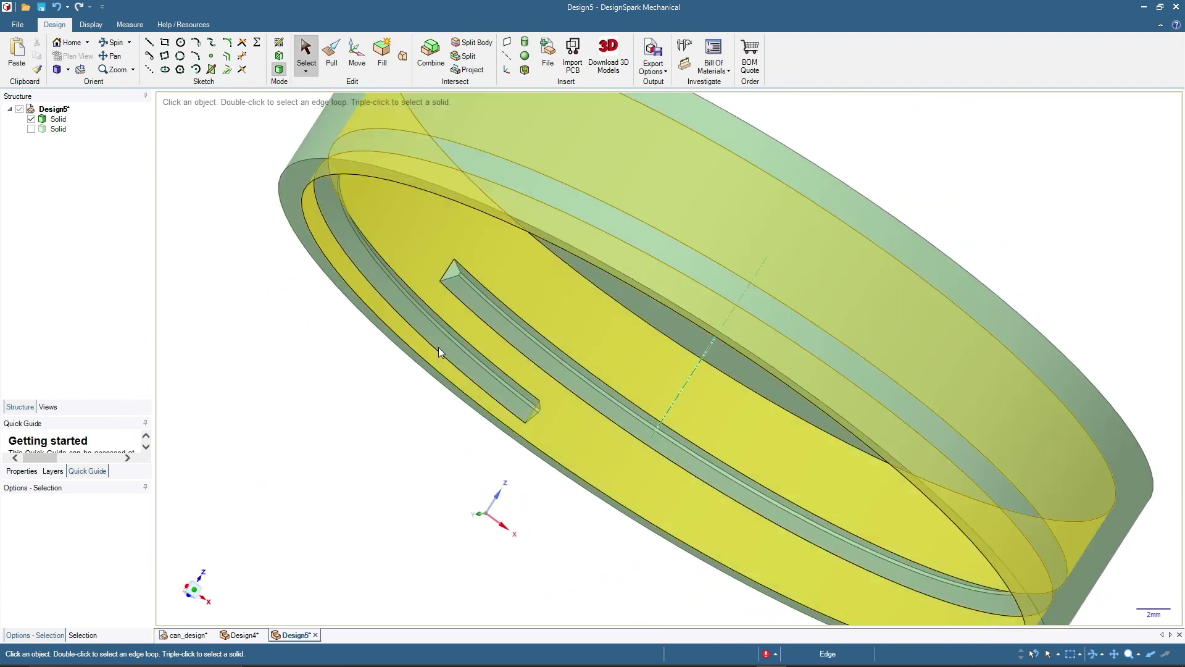
middle_click_drag(397, 497, 370, 445)
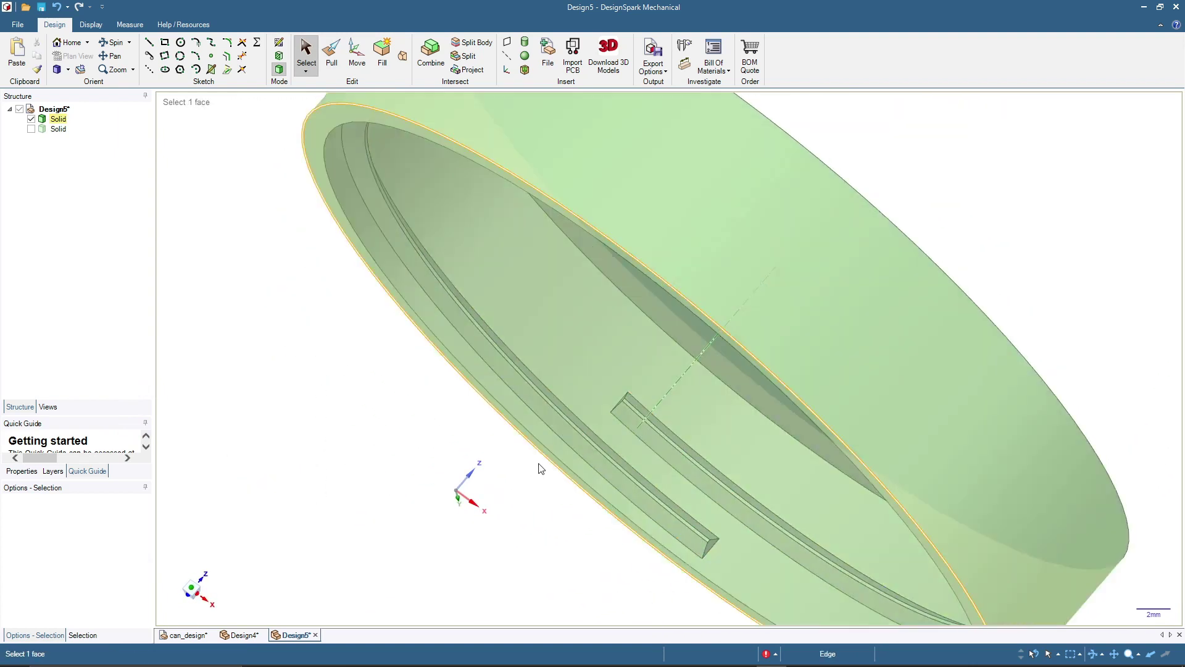
left_click(31, 129)
key("z")
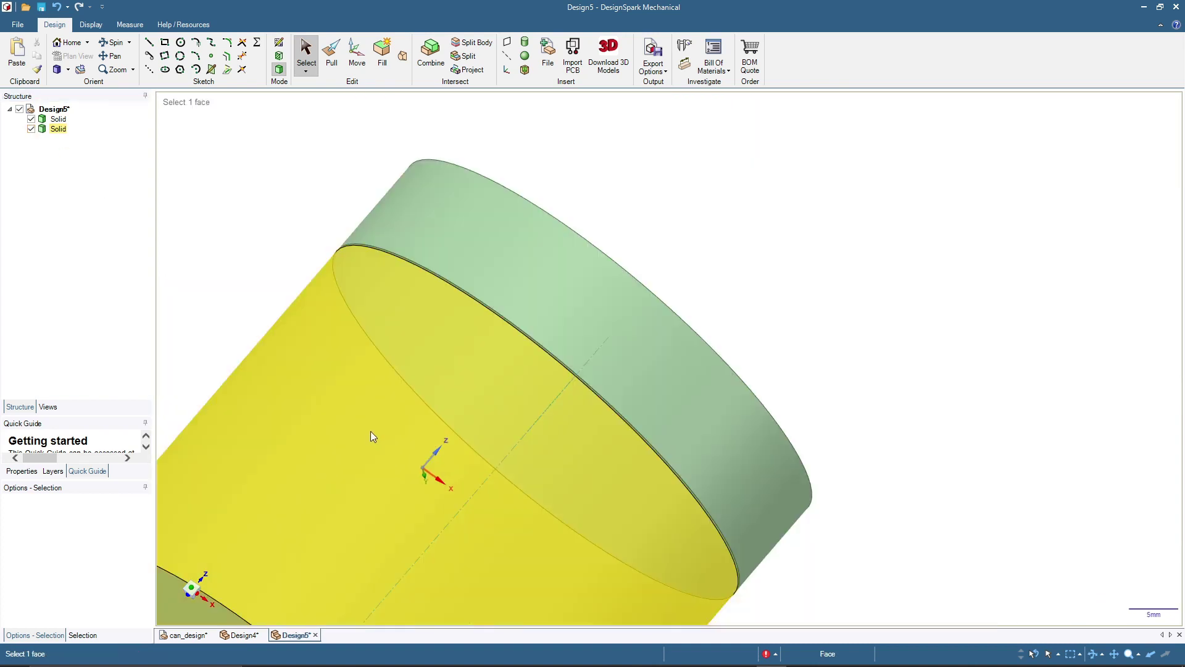
key("h")
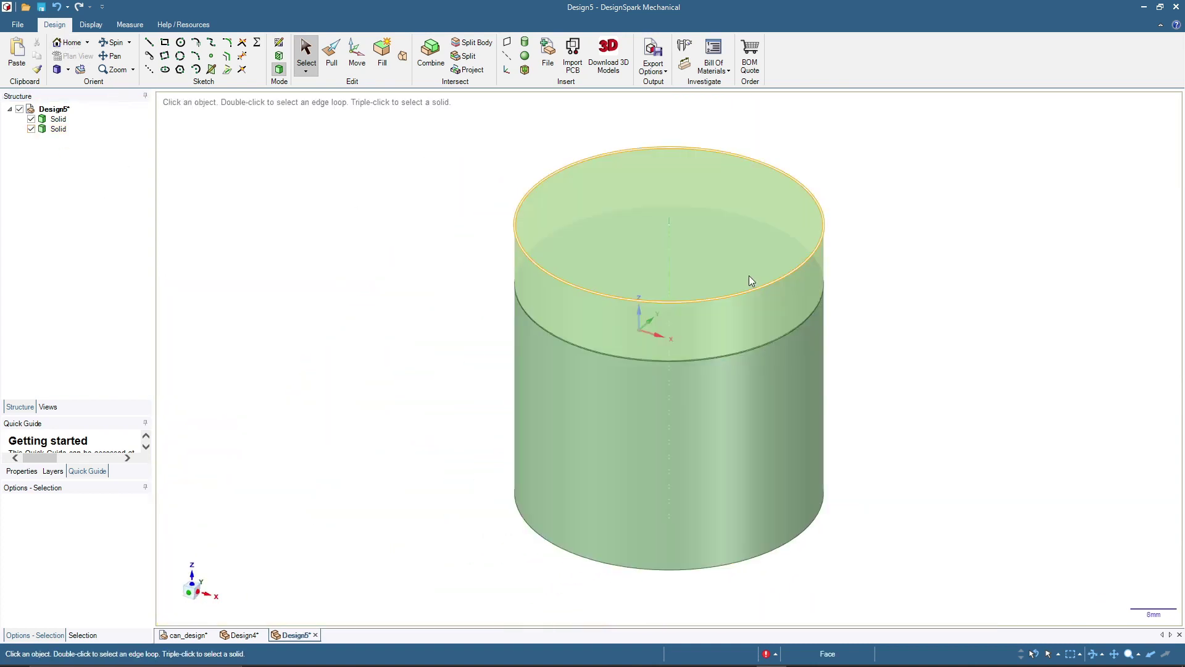
left_click(672, 217)
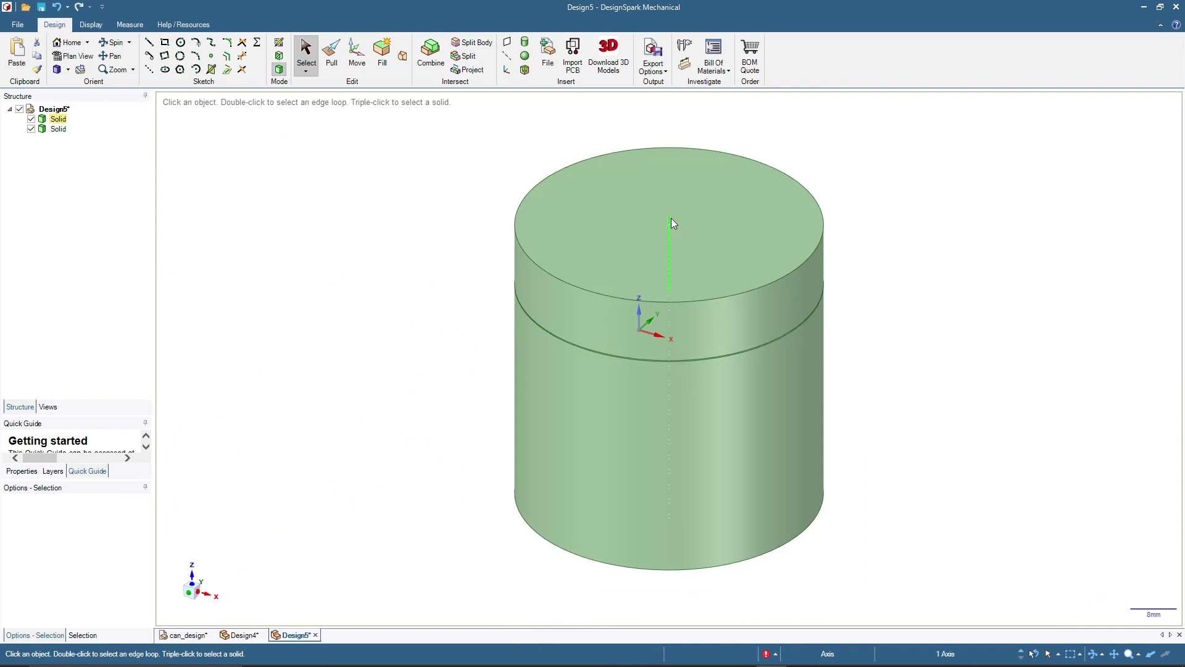
- Cut the can in Section mode along its axis and zoom in on the meshing threads
left_click(279, 55)
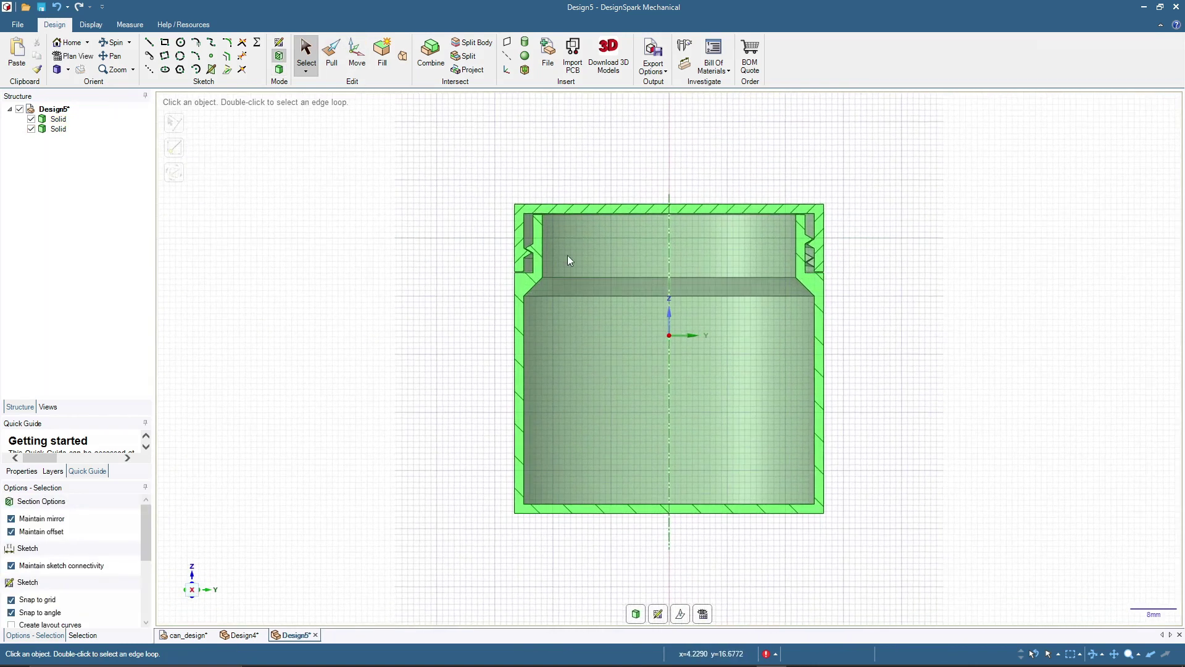
scroll(559, 230, "up", 3)
scroll(558, 229, "up", 1)
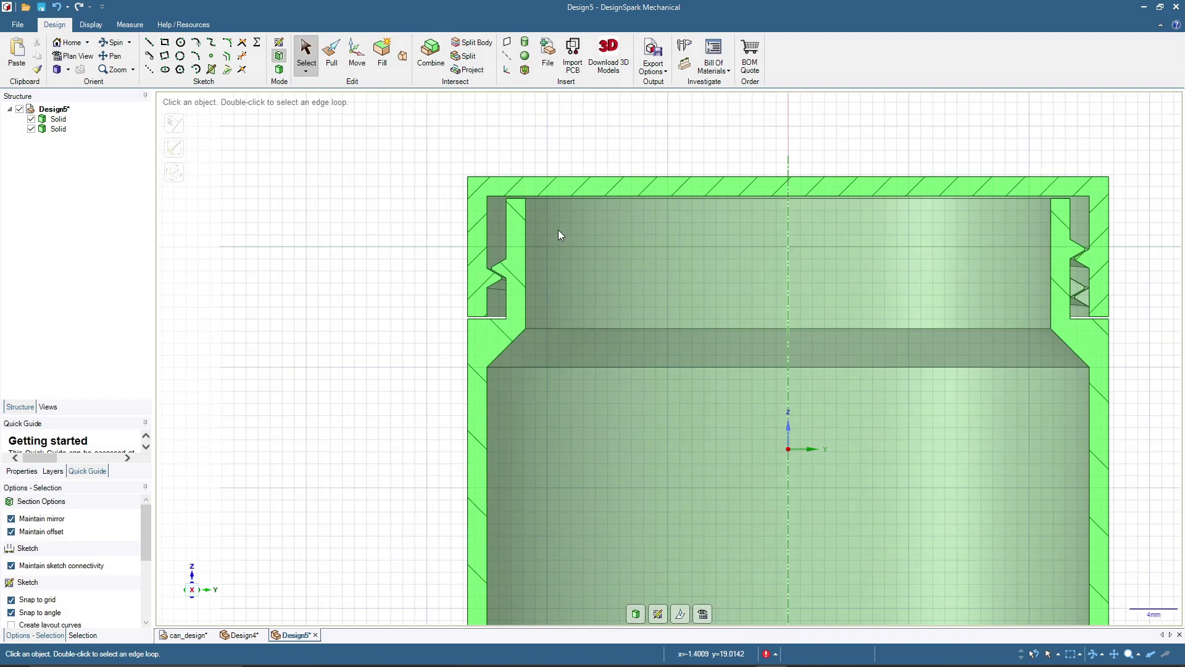
scroll(559, 230, "up", 3)
scroll(563, 253, "down", 4)
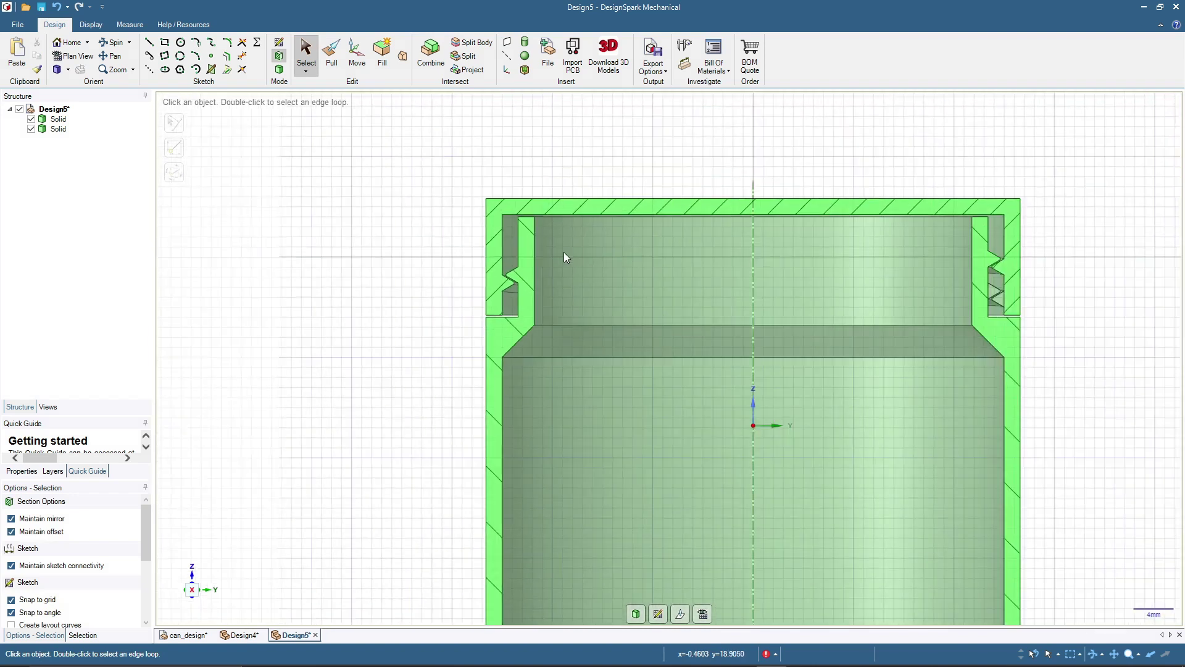
scroll(840, 262, "up", 3)
scroll(835, 259, "down", 1)
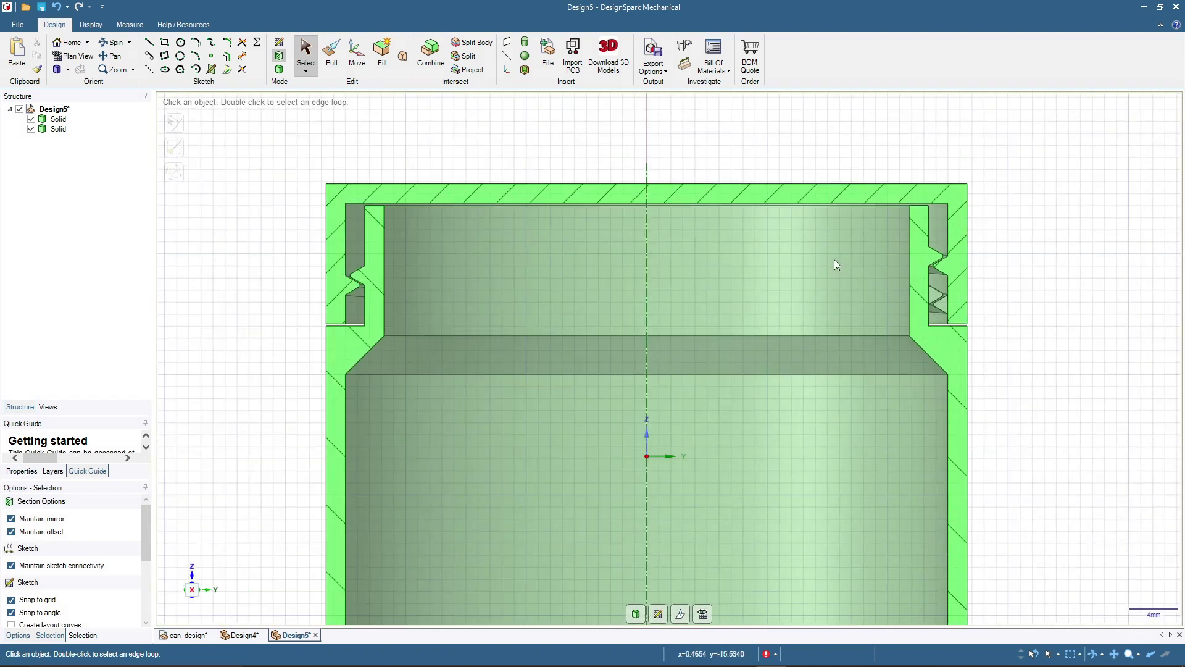